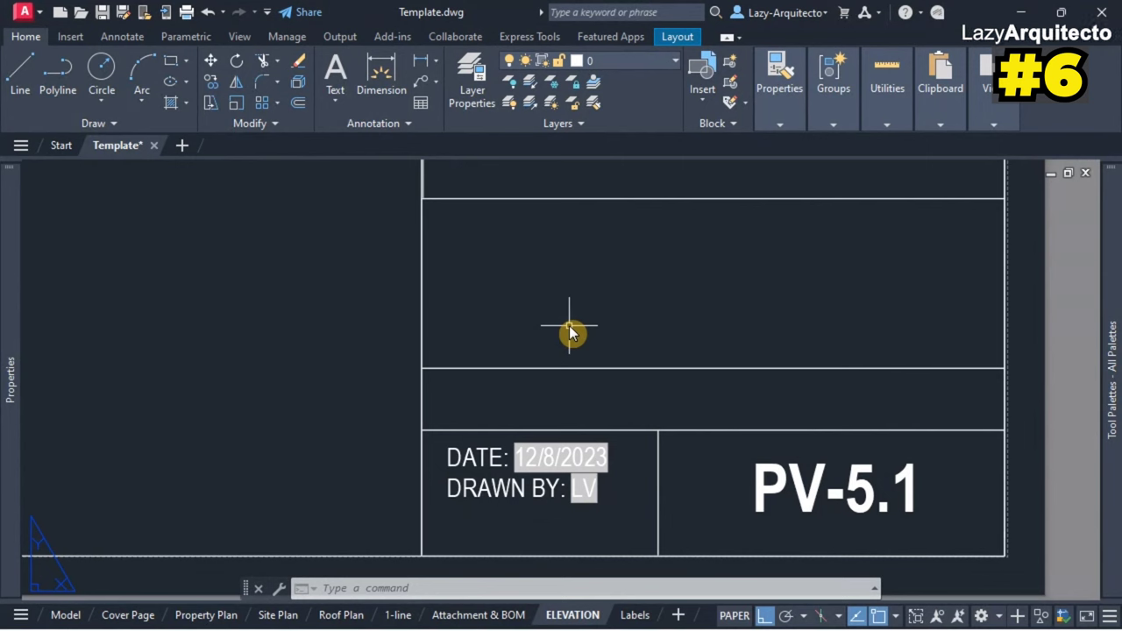
Regenerate all viewports of the ELEVATION layout with REGENALL and inspect the title block's date field.
type("RE")
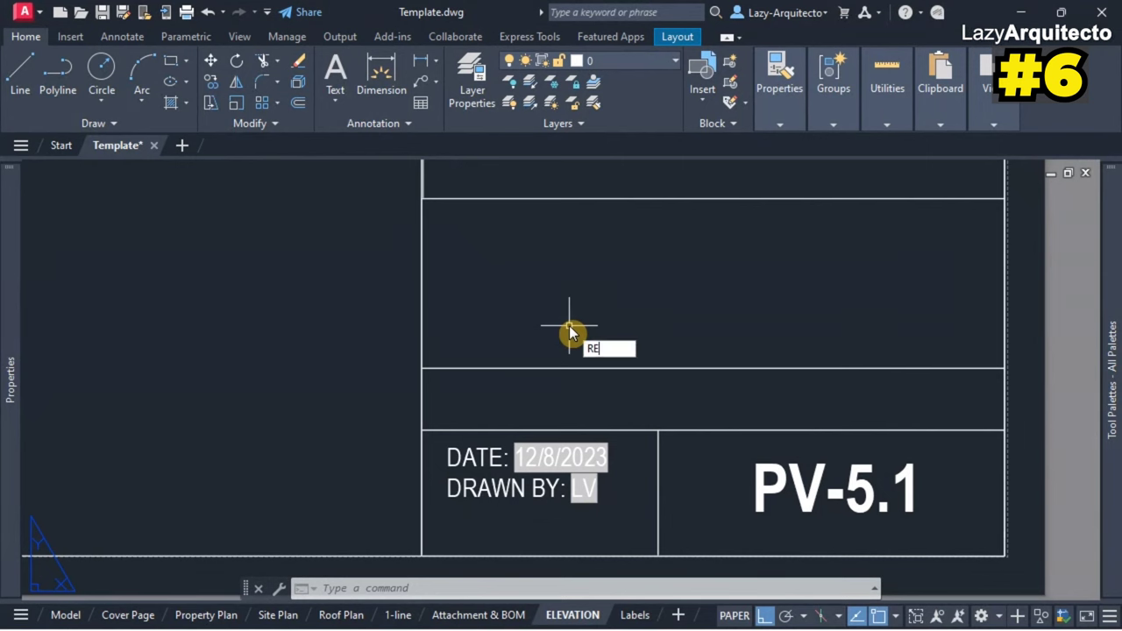
type("A")
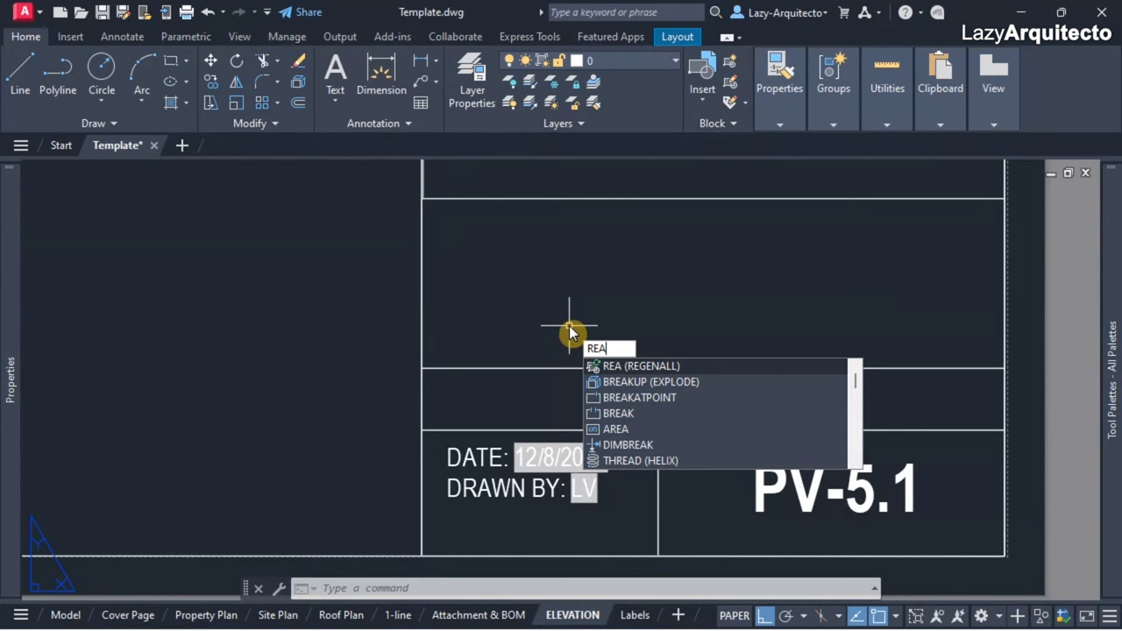
key("Return")
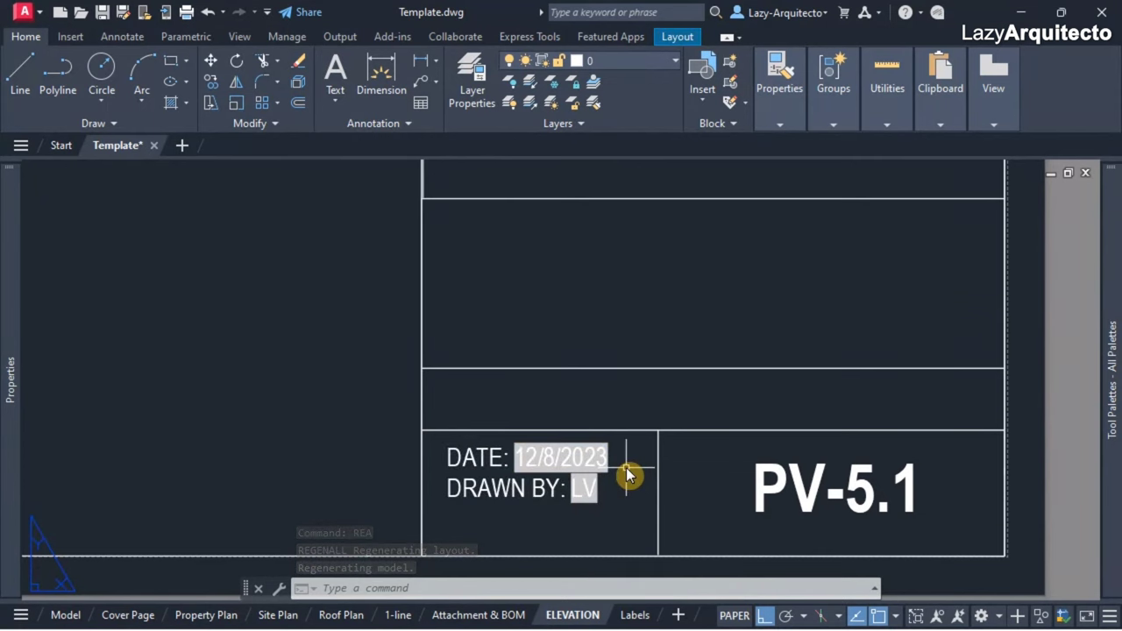
scroll(620, 474, "up", 2)
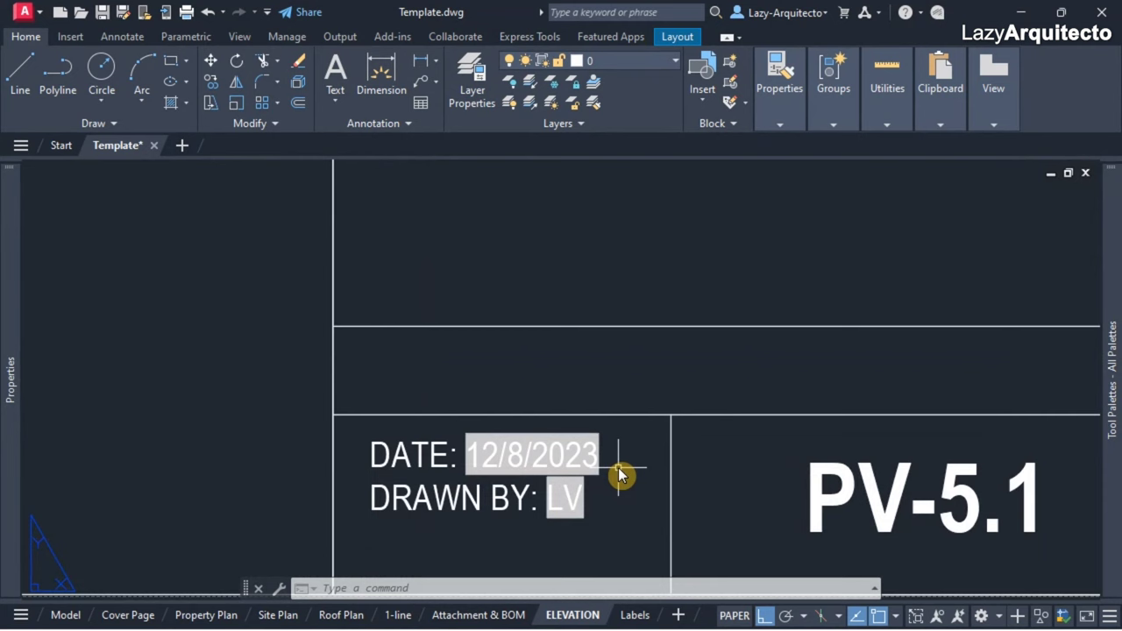
scroll(619, 476, "up", 1)
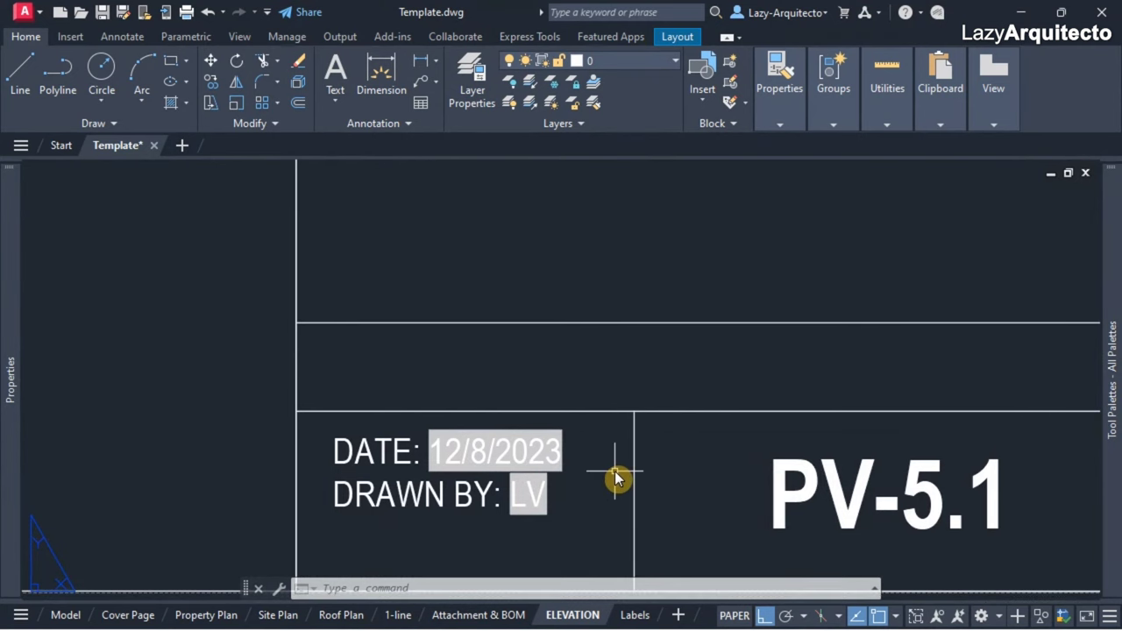
Preview the plot of the ELEVATION layout, inspect the title block's date, and exit the preview.
type("PRE")
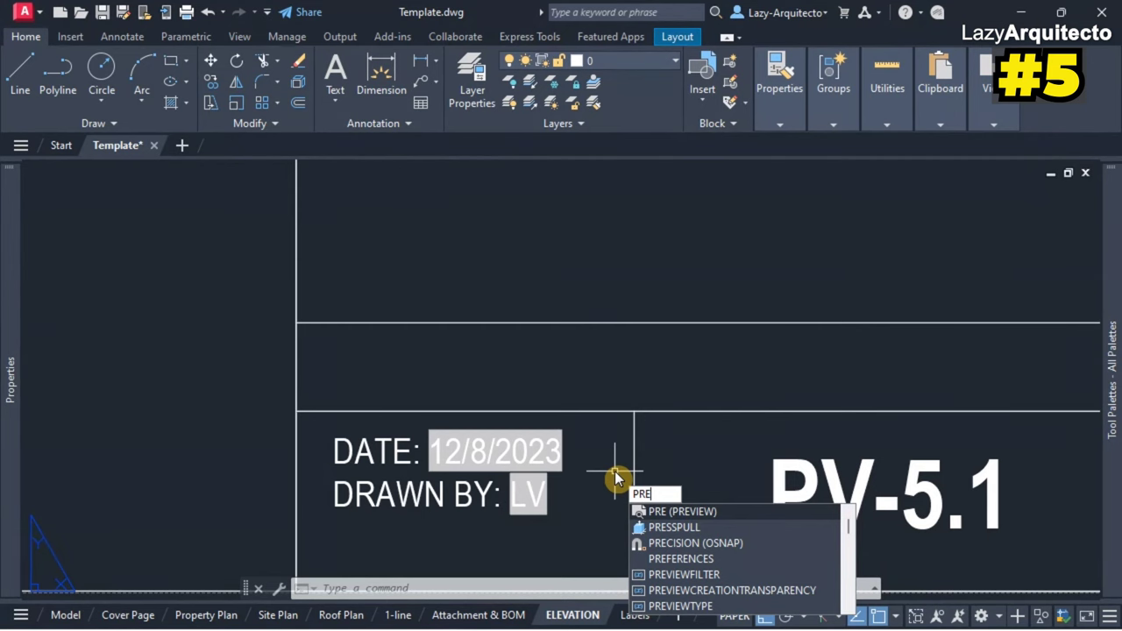
key("Return")
scroll(614, 478, "up", 5)
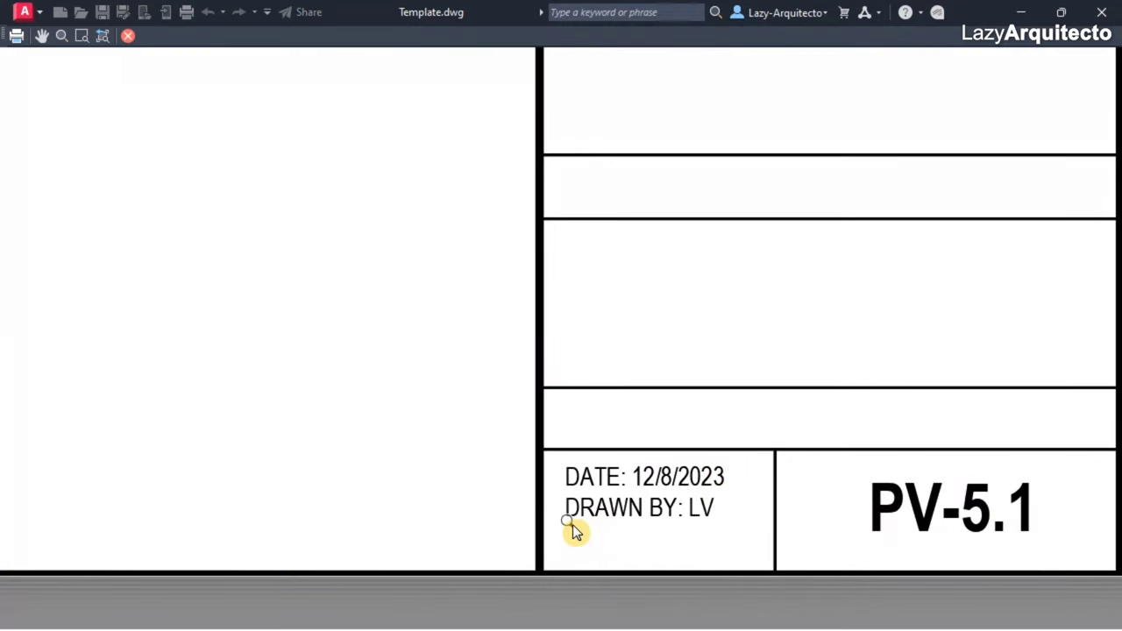
key("Escape")
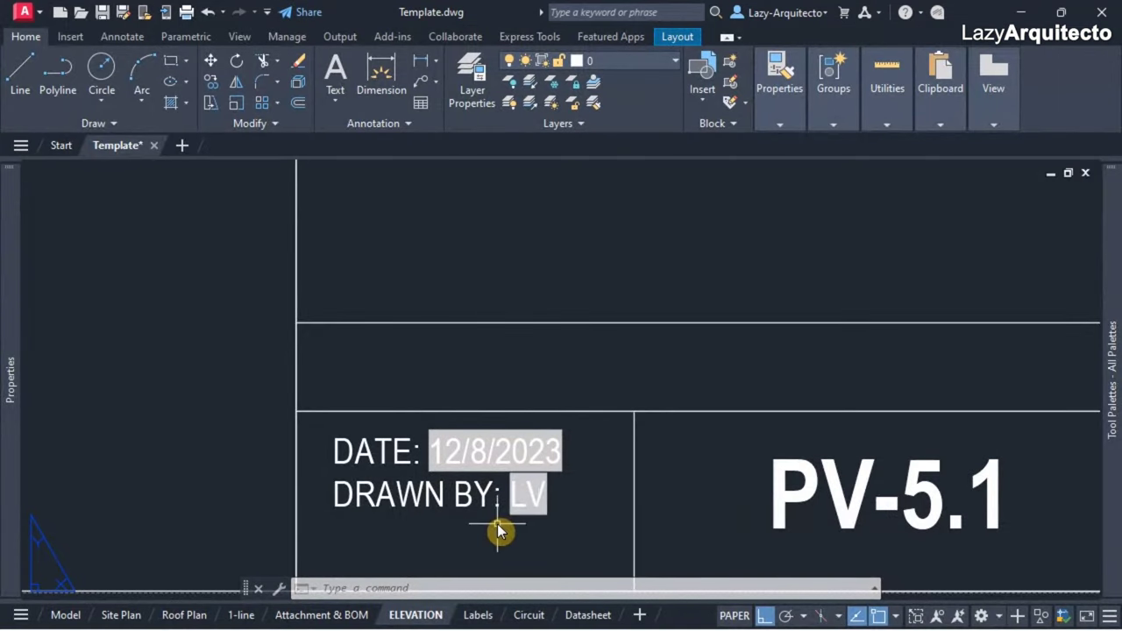
Update the fields in the ELEVATION title block's date and drawn-by text with UPDATEFIELD.
middle_click_drag(639, 499, 662, 452)
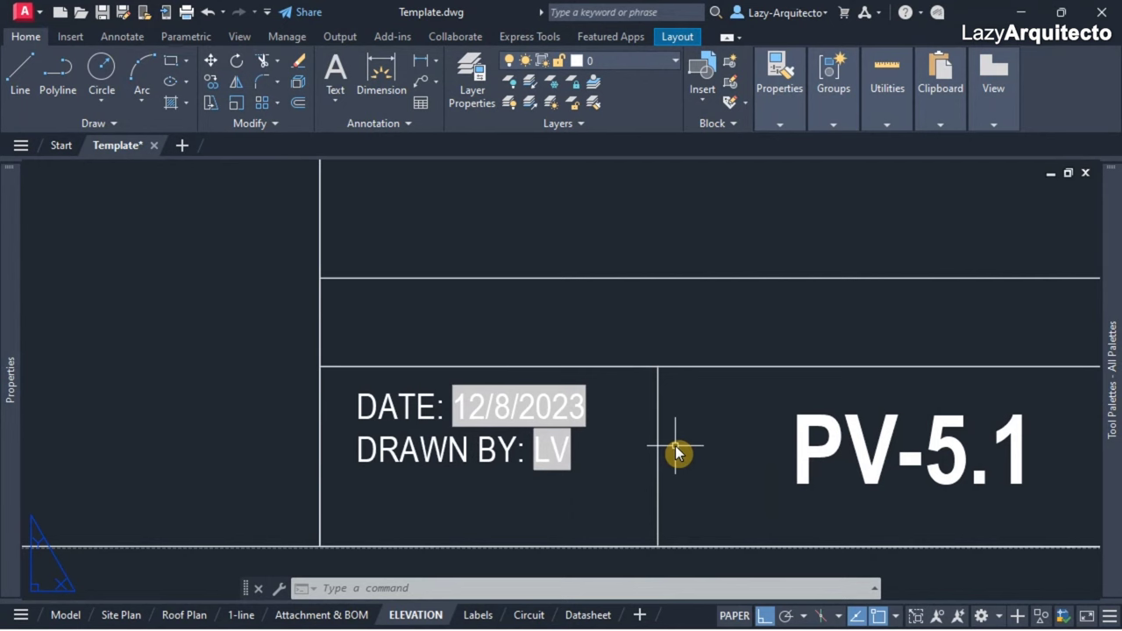
scroll(611, 438, "up", 1)
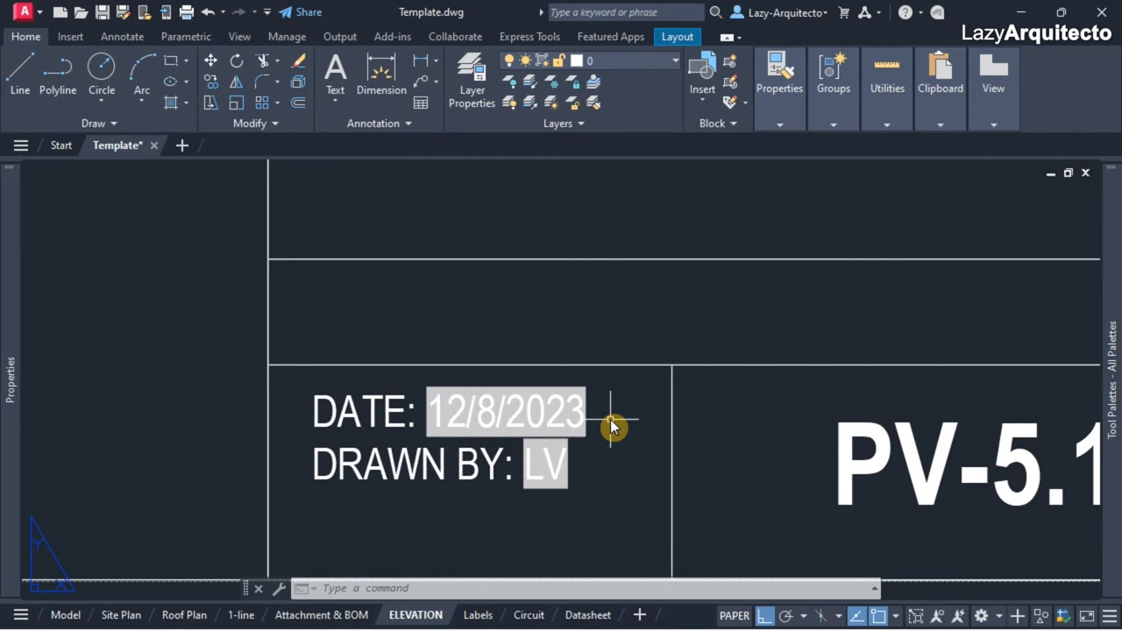
middle_click_drag(611, 427, 579, 430)
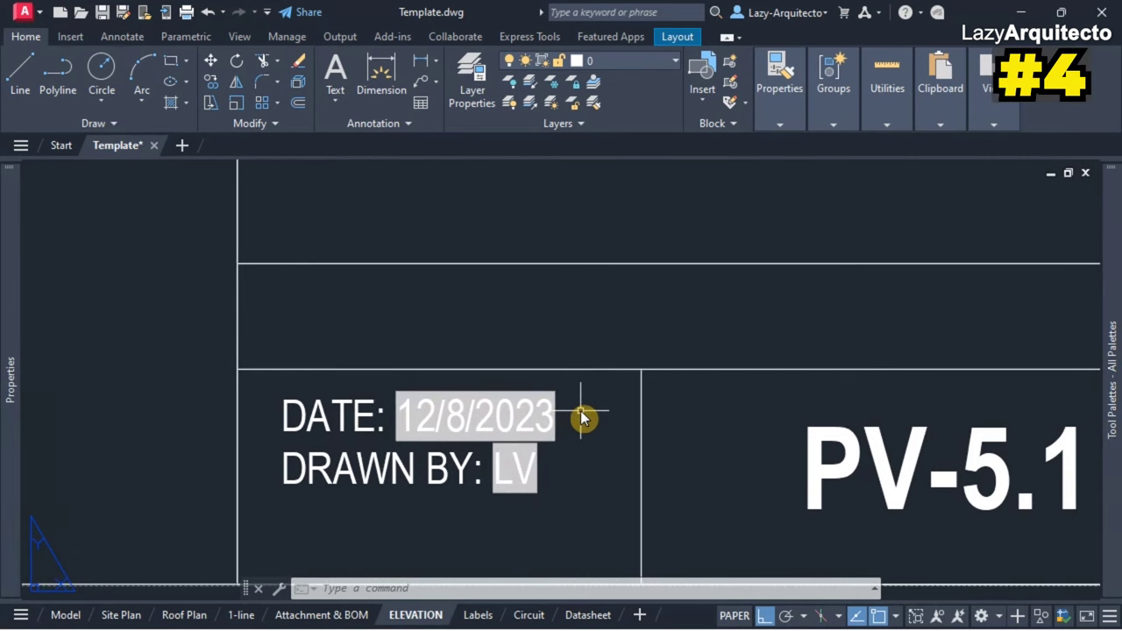
type("UP")
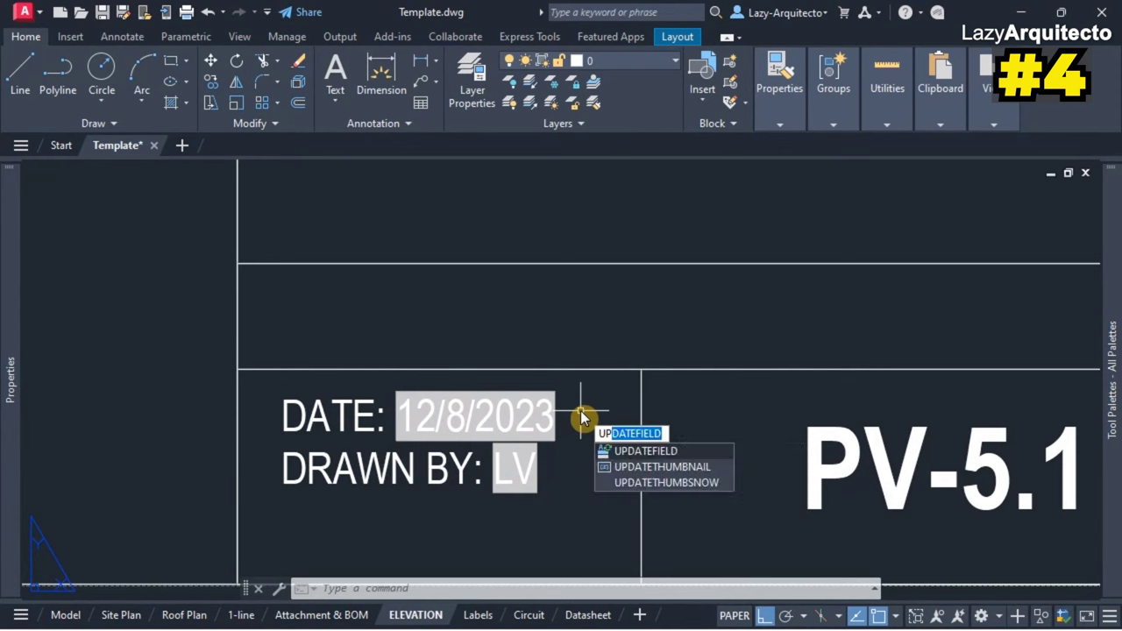
type("DATE")
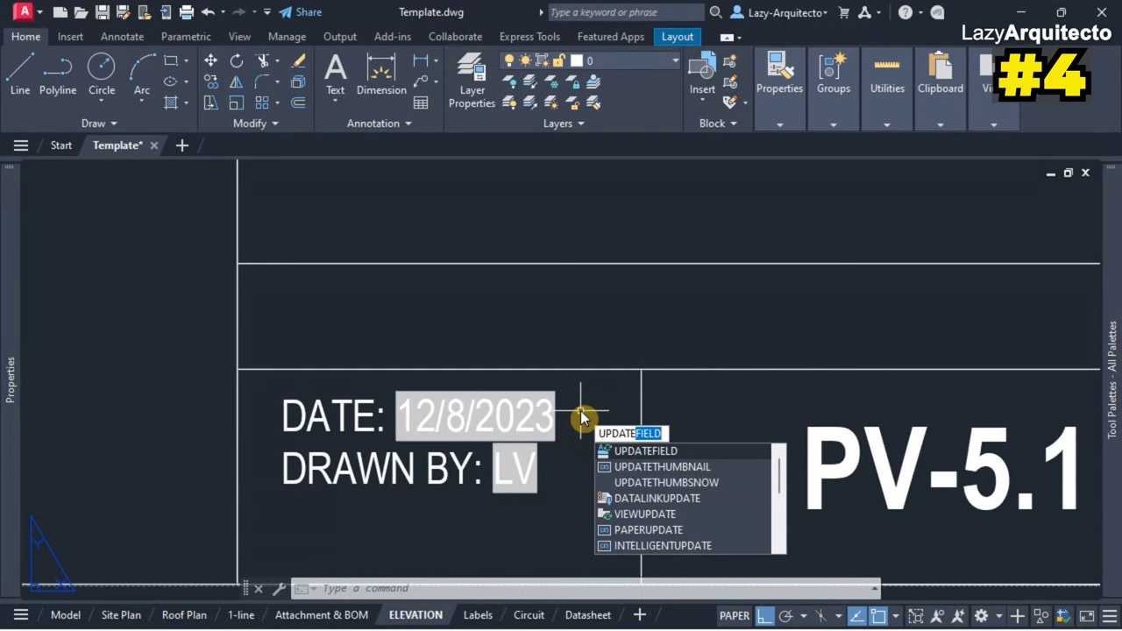
key("Return")
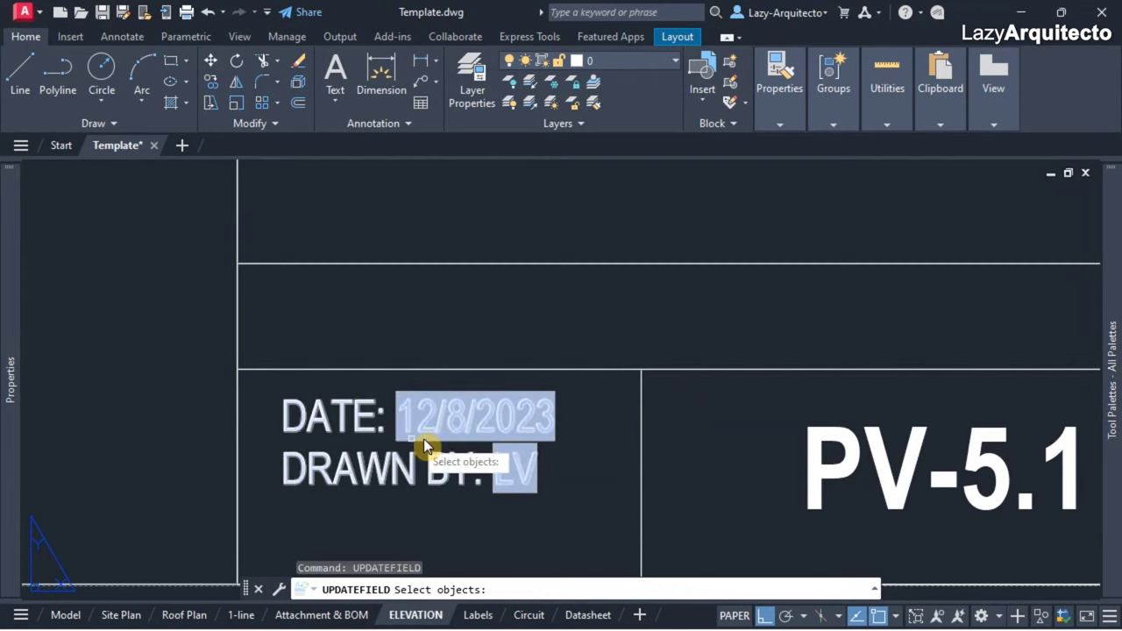
left_click(456, 440)
left_click(430, 465)
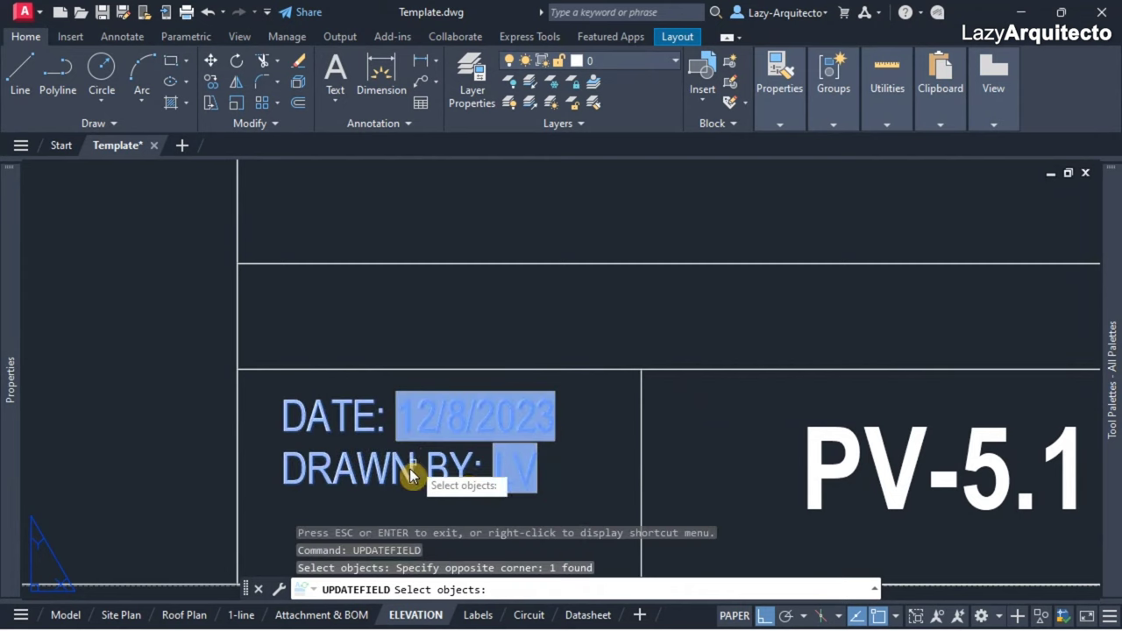
key("Return")
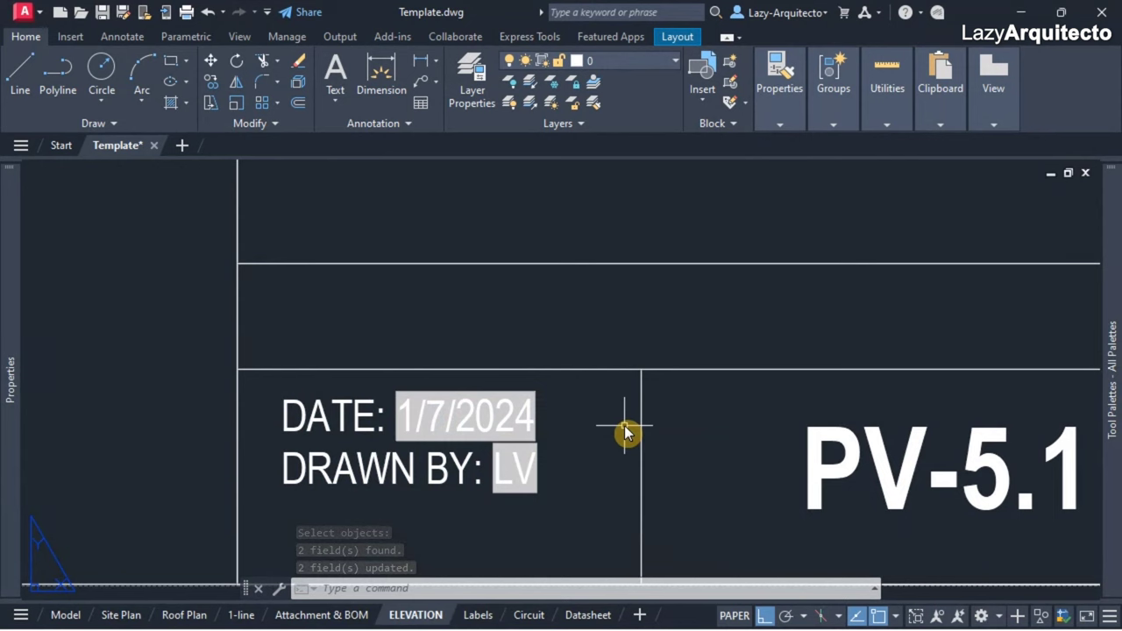
Check the title block date on the other layouts by going through Labels, Circuit and Datasheet.
middle_click_drag(626, 431, 723, 348)
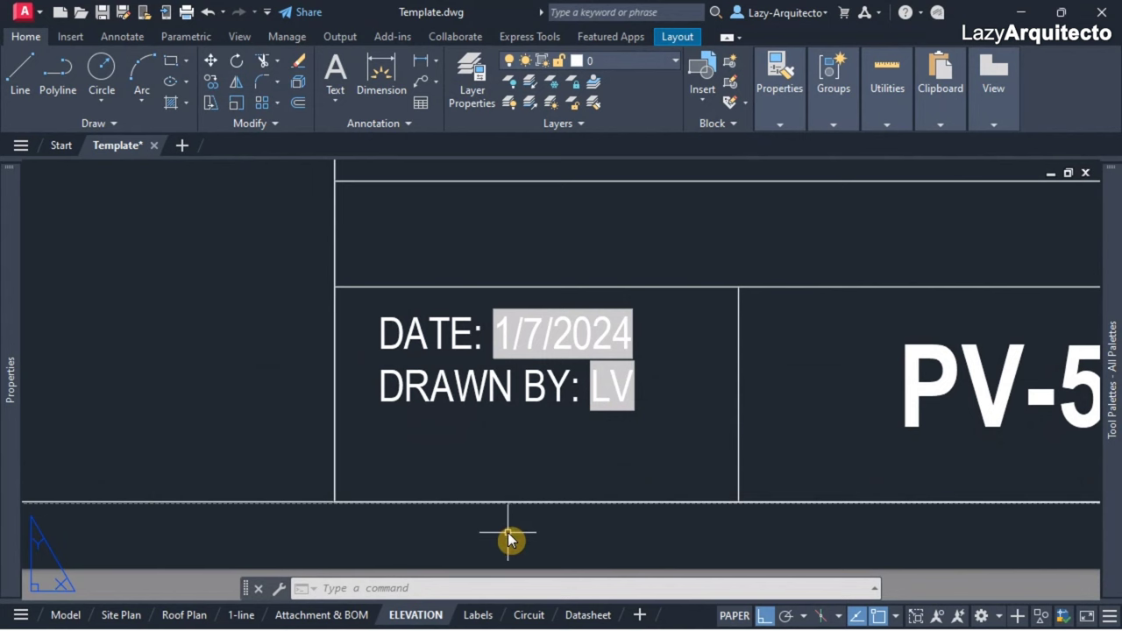
mouse_move(479, 619)
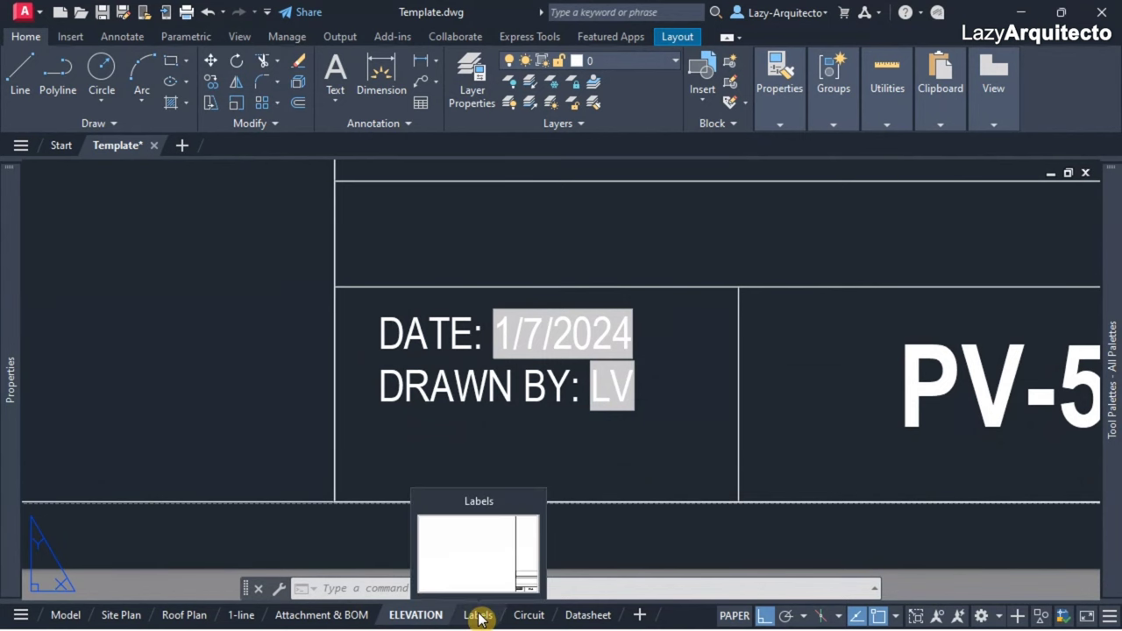
left_click(480, 619)
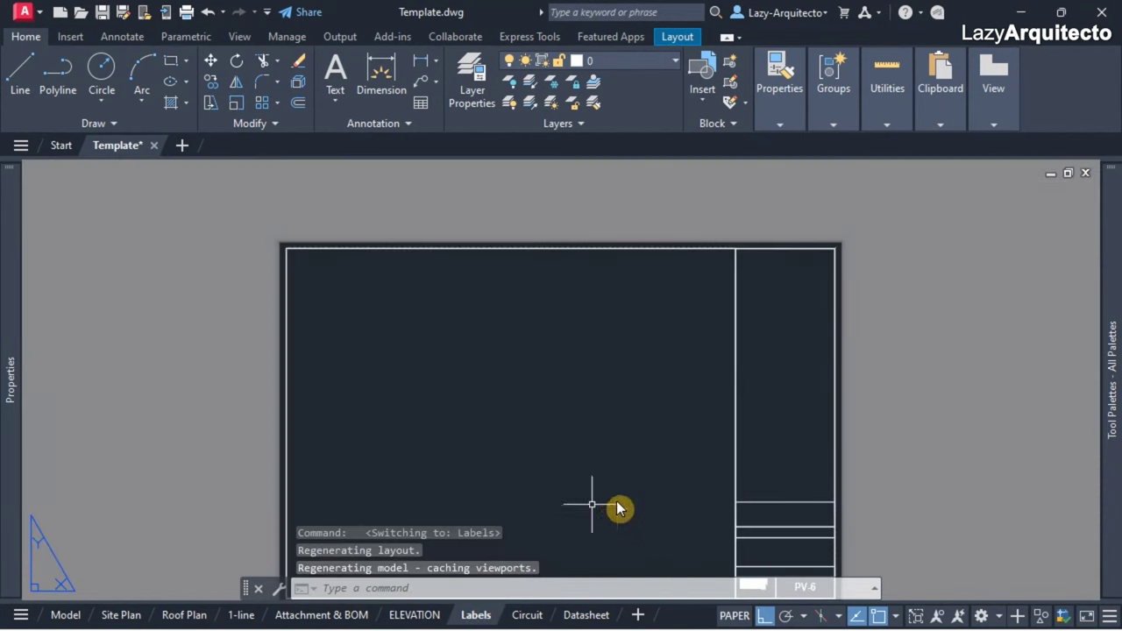
middle_click_drag(649, 471, 572, 491)
scroll(572, 491, "up", 8)
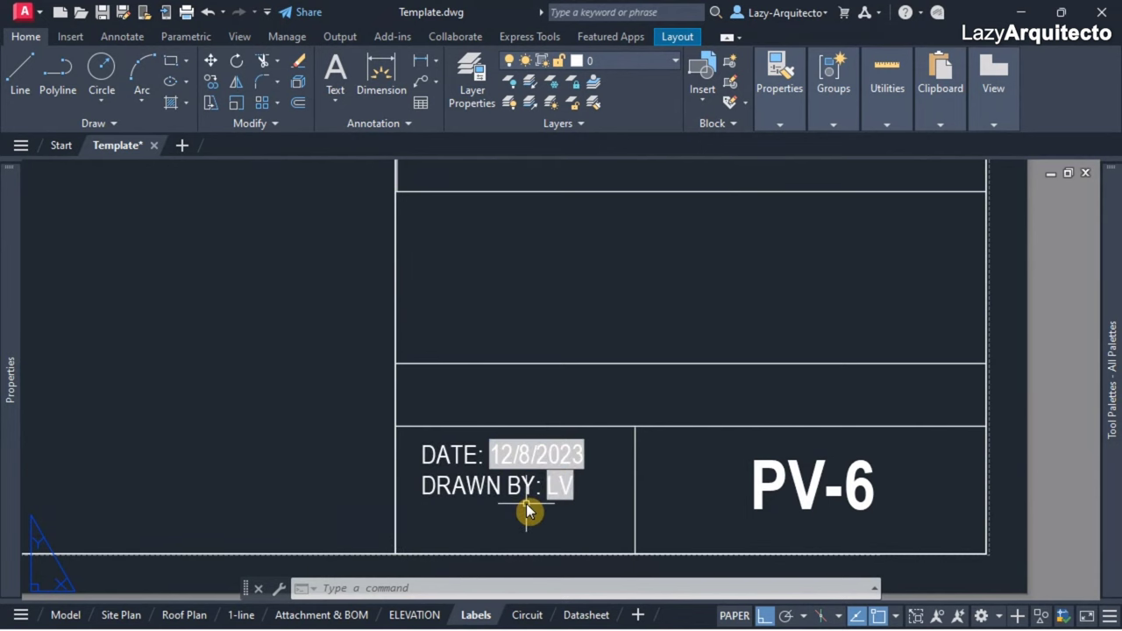
left_click(529, 615)
left_click(575, 616)
scroll(561, 522, "up", 6)
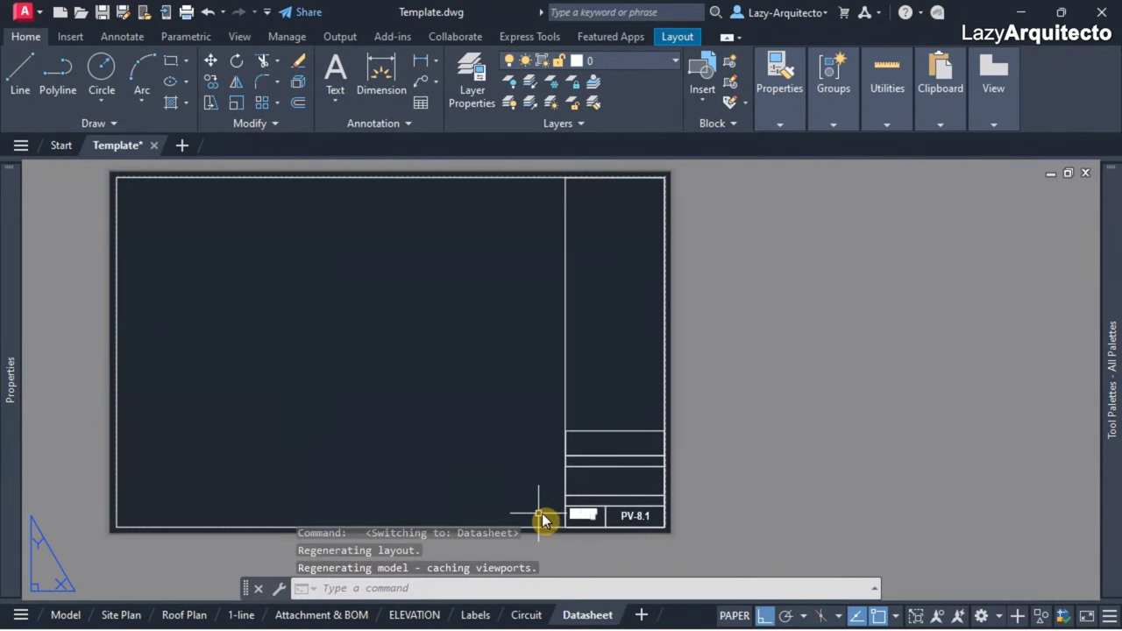
scroll(590, 526, "up", 2)
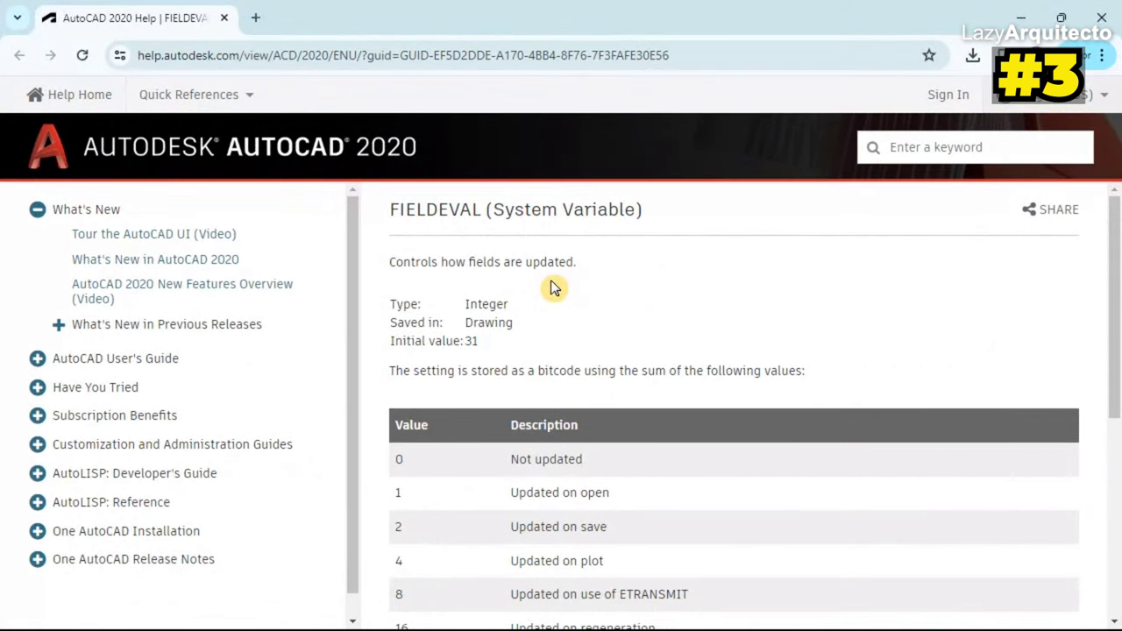
In the browser's AutoCAD 2020 Help page, examine the FIELDEVAL system variable and its table of field update values.
scroll(494, 351, "down", 1)
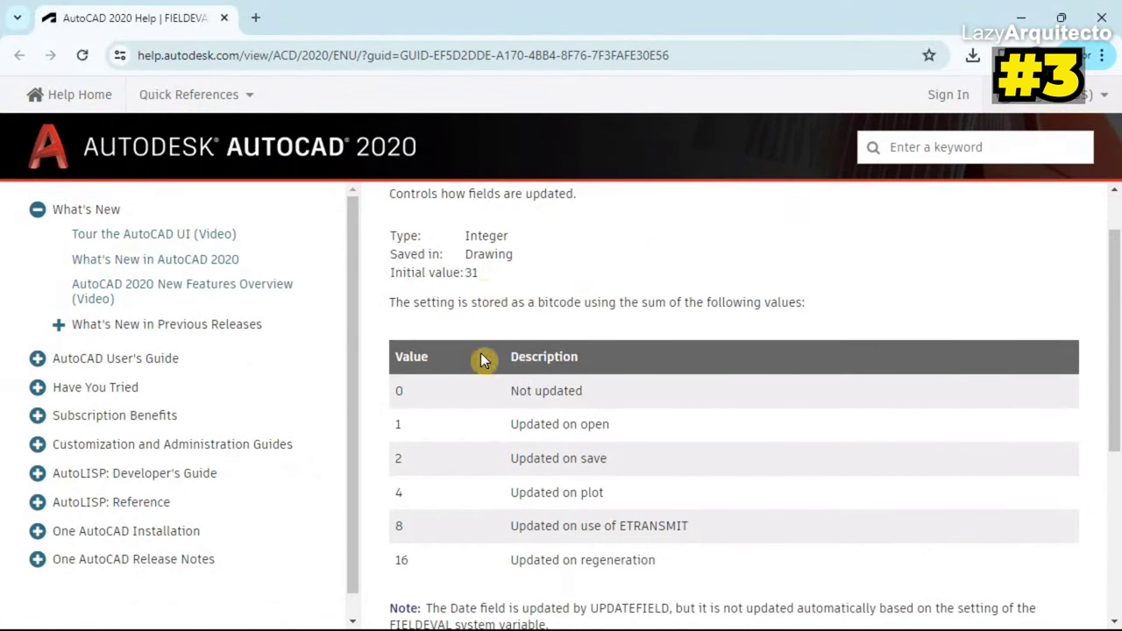
scroll(484, 360, "up", 1)
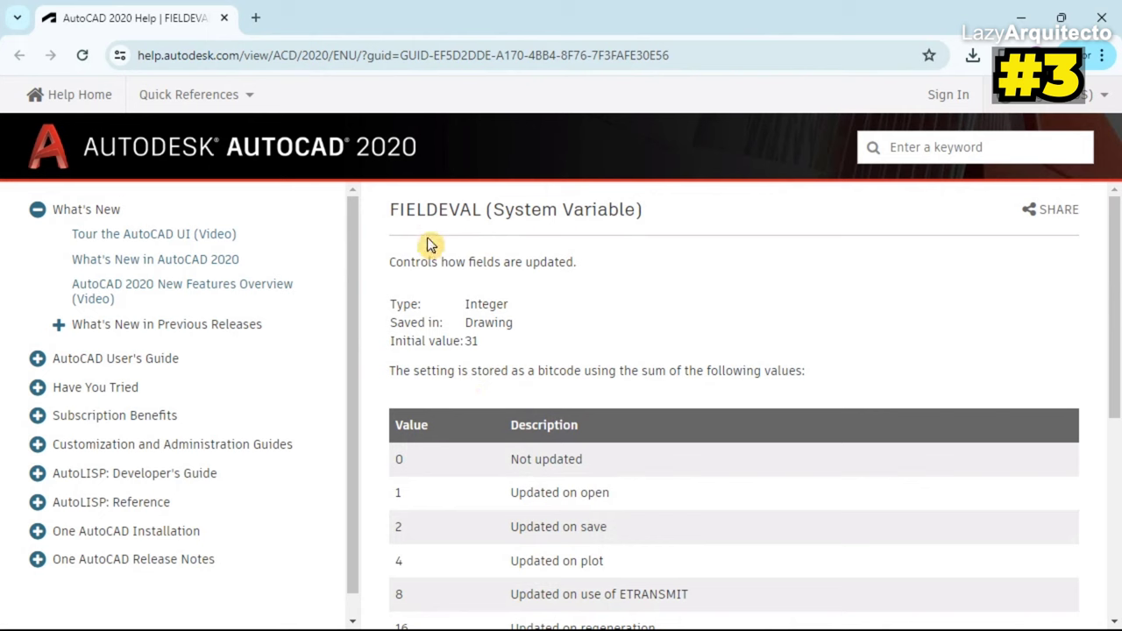
left_click_drag(389, 209, 485, 216)
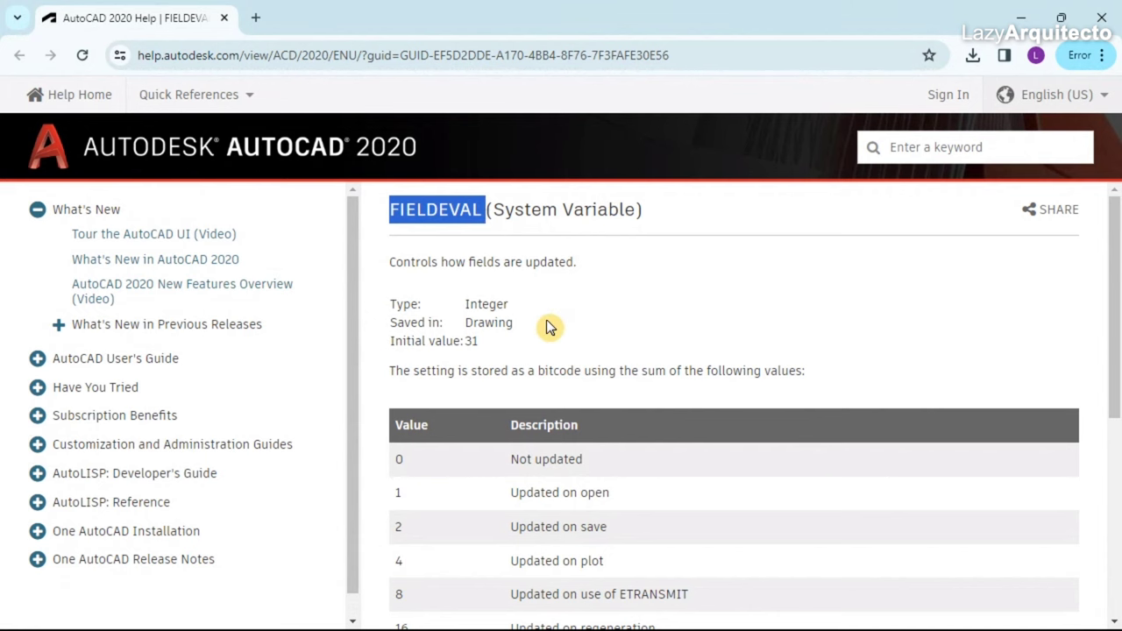
scroll(547, 327, "down", 2)
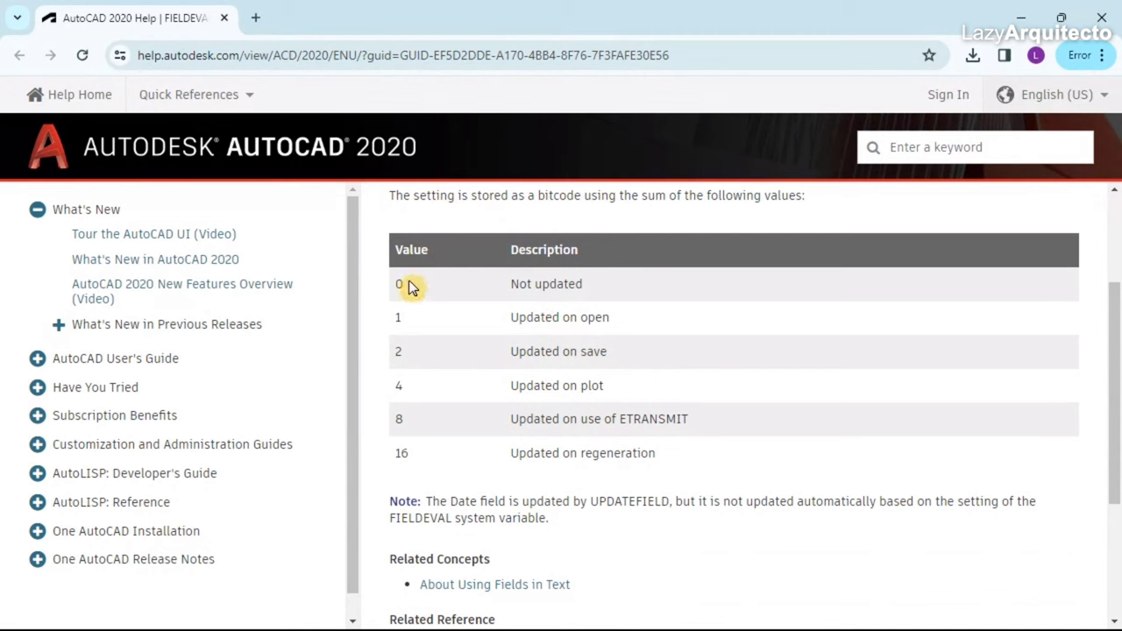
left_click_drag(395, 278, 404, 456)
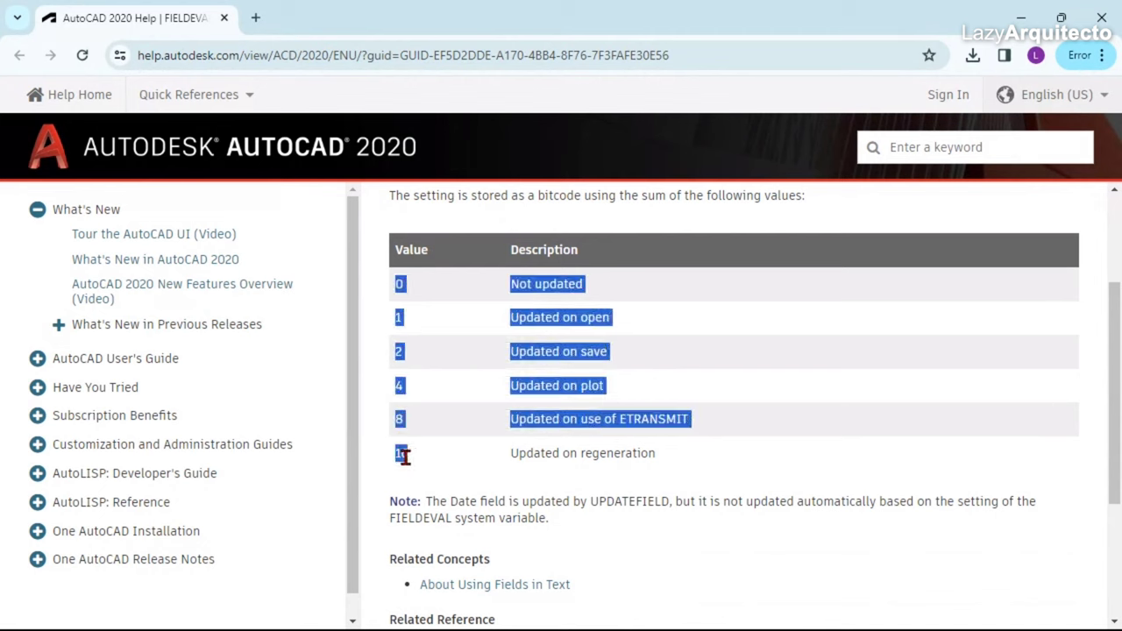
left_click(430, 292)
left_click_drag(512, 283, 588, 291)
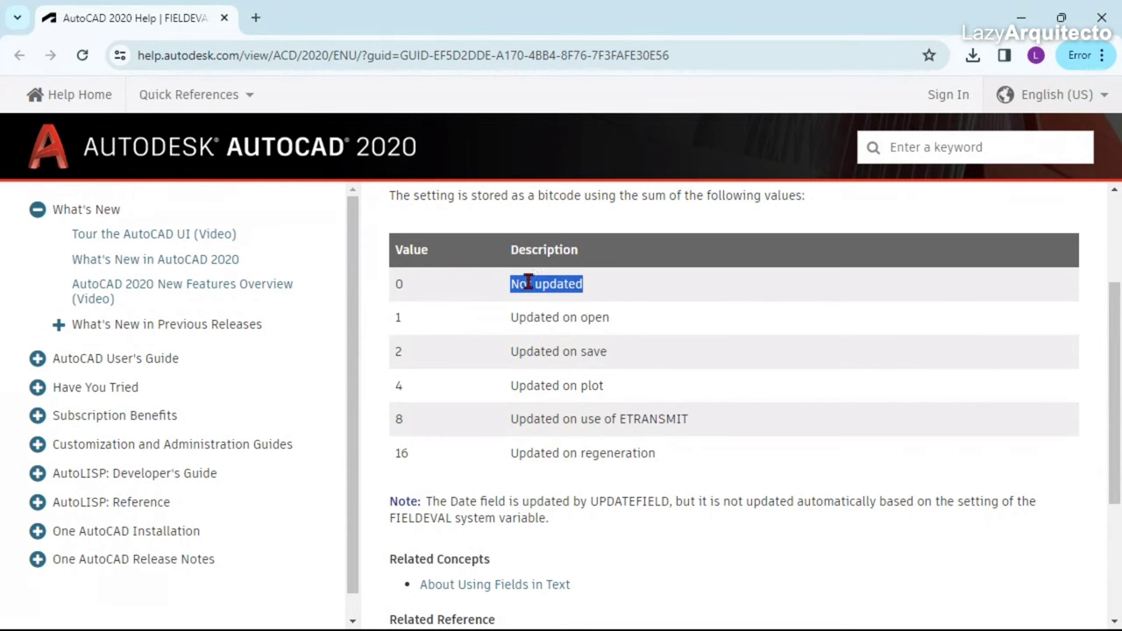
left_click(504, 326)
scroll(506, 326, "up", 2)
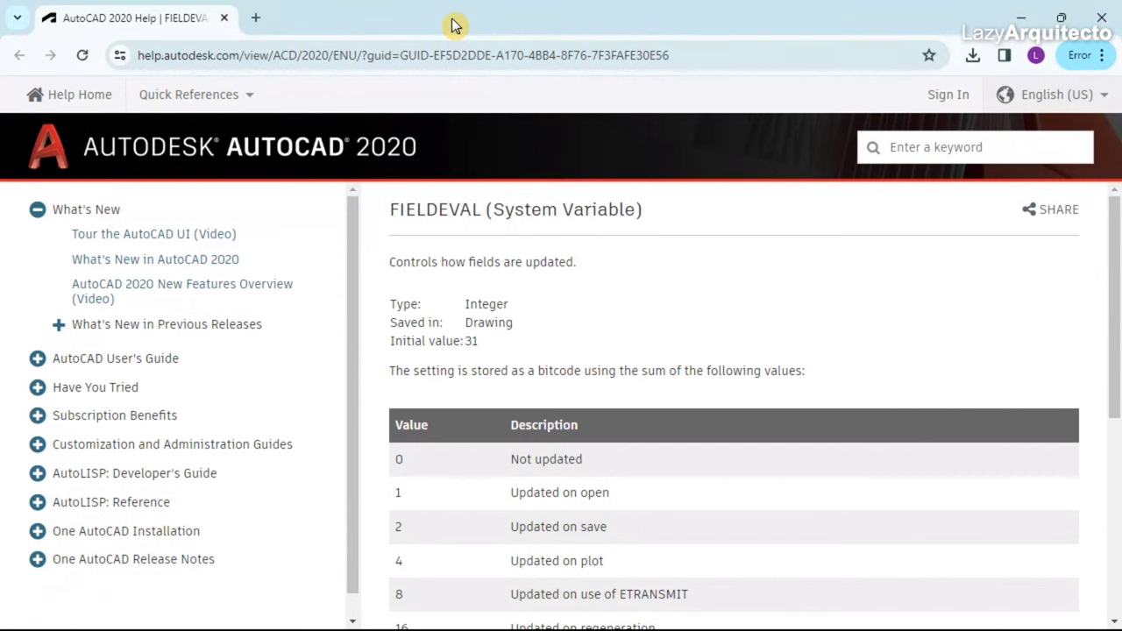
Switch back to AutoCAD and query the current value of the FIELDEVAL system variable, leaving the command without entering a value.
left_click_drag(453, 25, 254, 5)
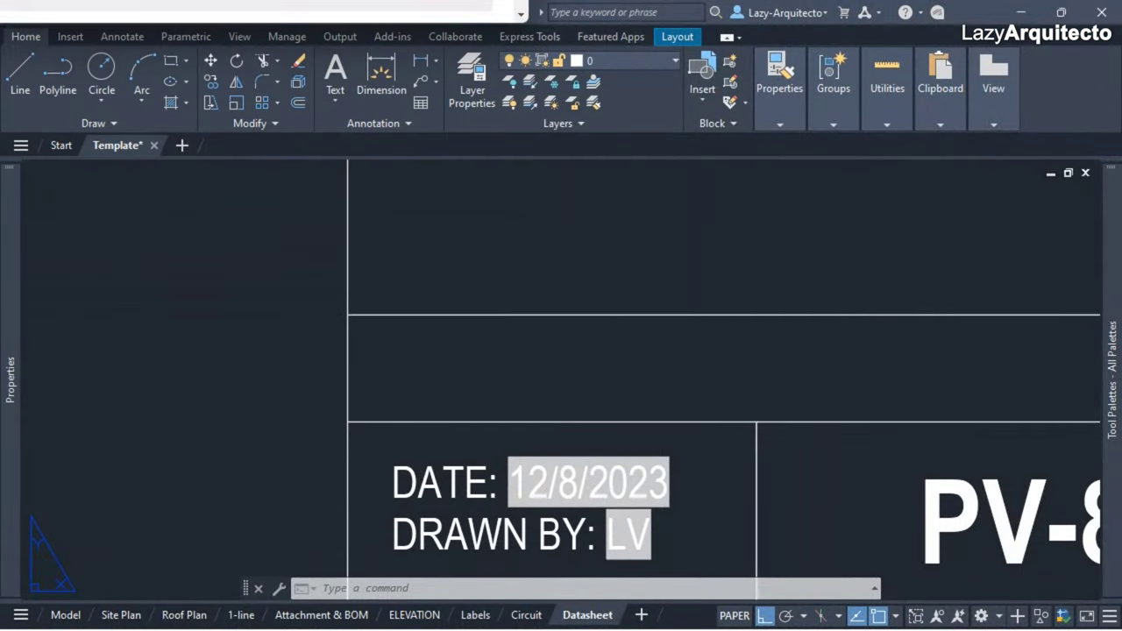
left_click(577, 351)
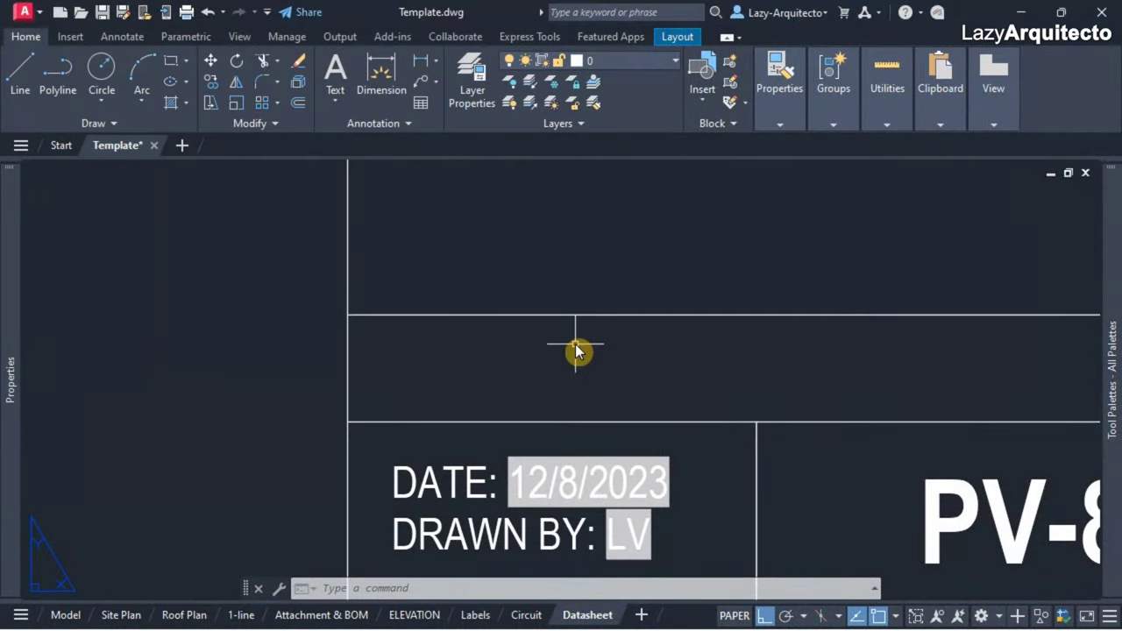
type("FI")
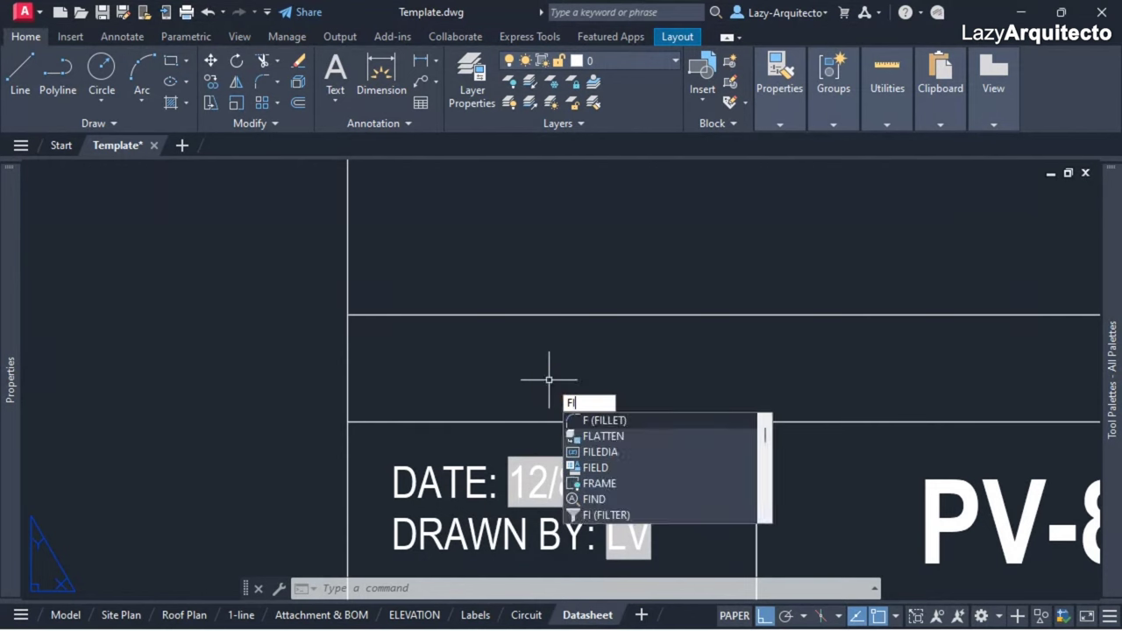
type("ELDE")
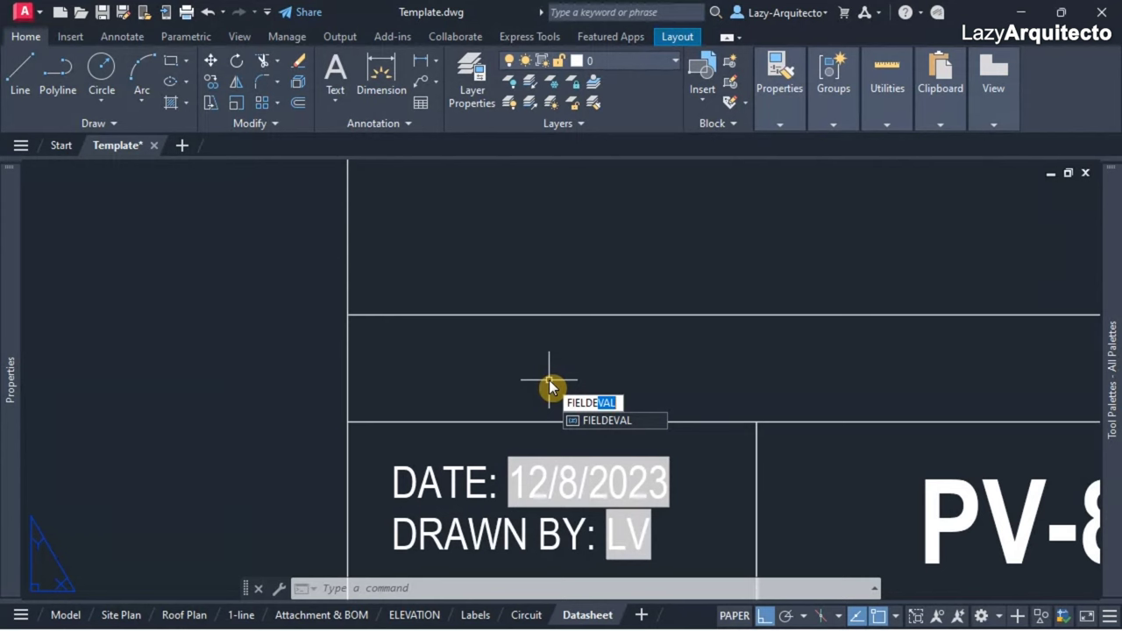
key("Return")
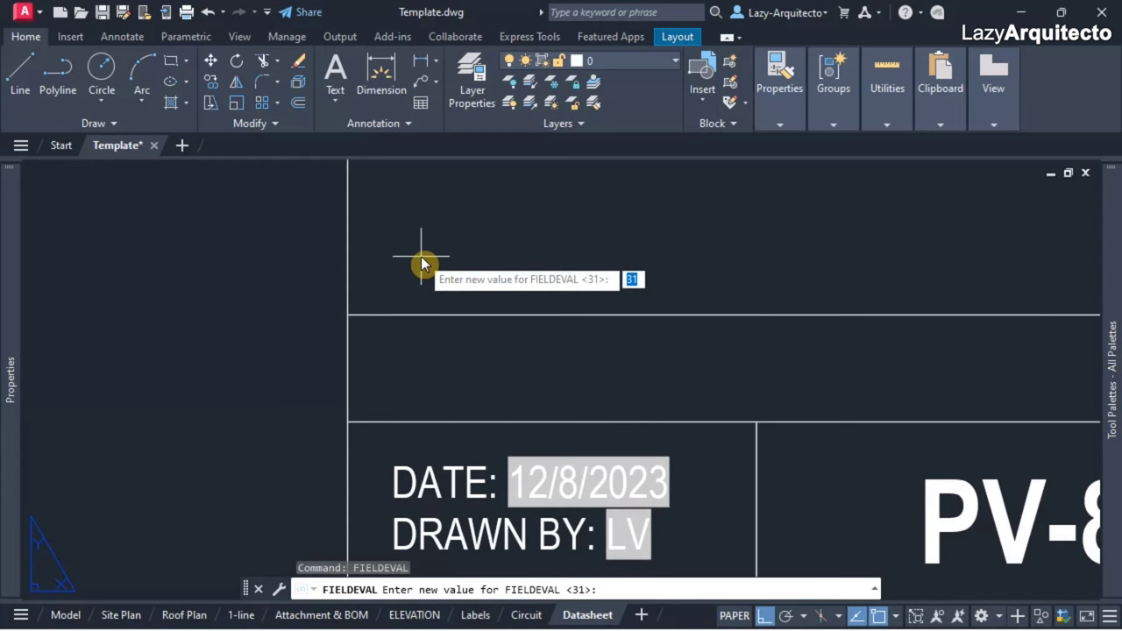
key("Escape")
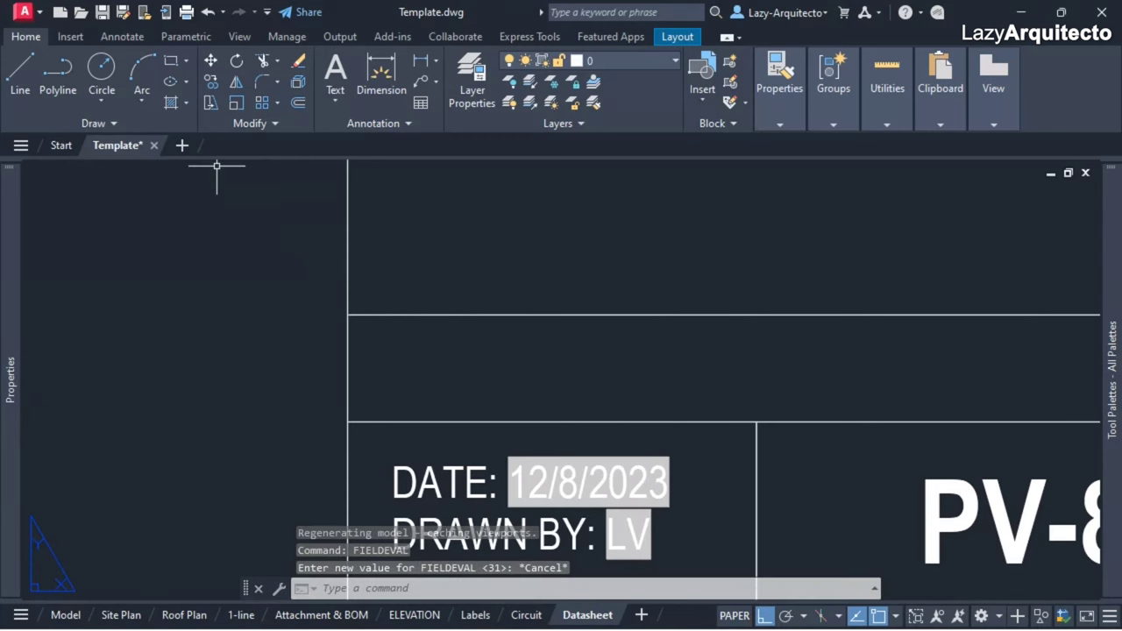
Switch to the browser's AutoCAD 2020 Help page and examine FIELDEVAL values 1 to 16 and the note about the Date field.
key("F1")
left_click_drag(371, 26, 468, 35)
left_click(976, 21)
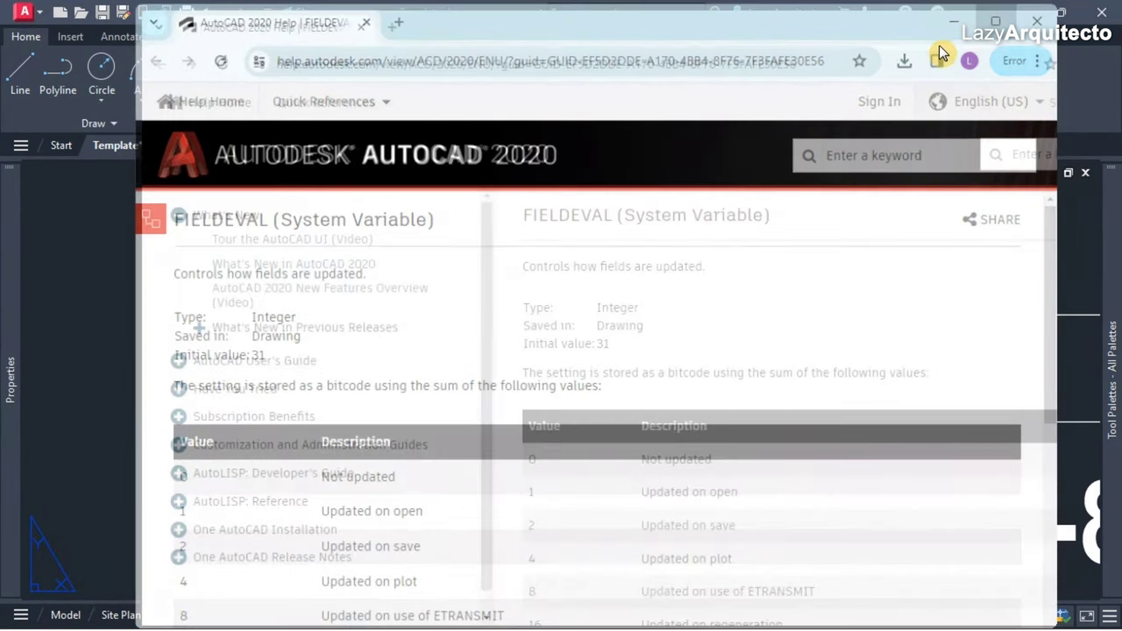
scroll(521, 394, "down", 2)
left_click_drag(406, 462, 395, 330)
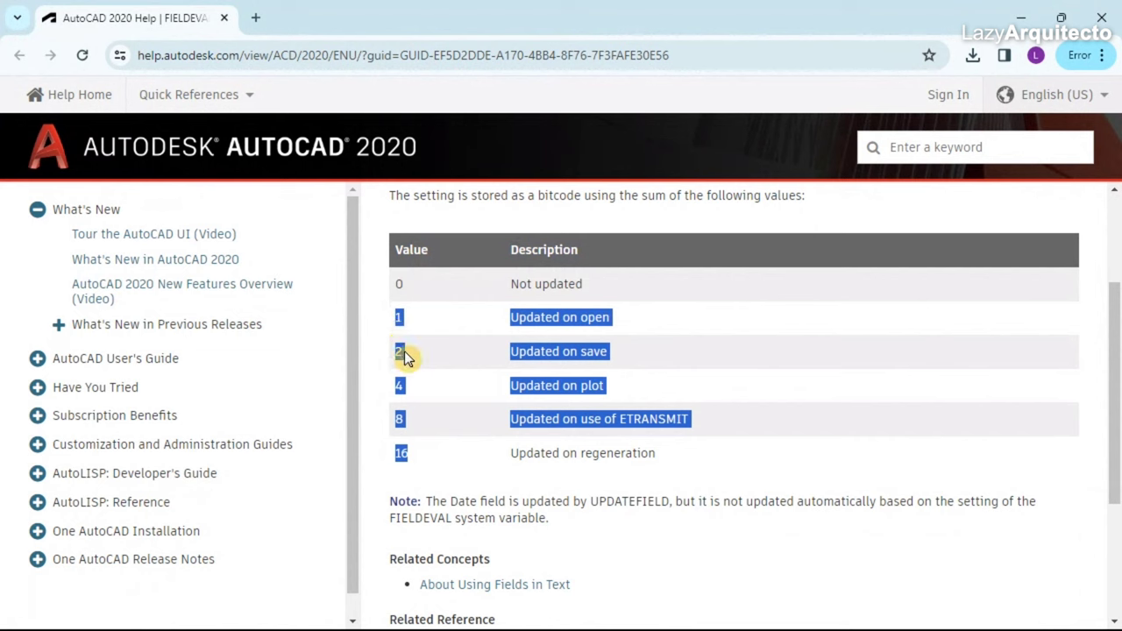
left_click(439, 457)
left_click_drag(649, 453, 398, 334)
left_click(513, 412)
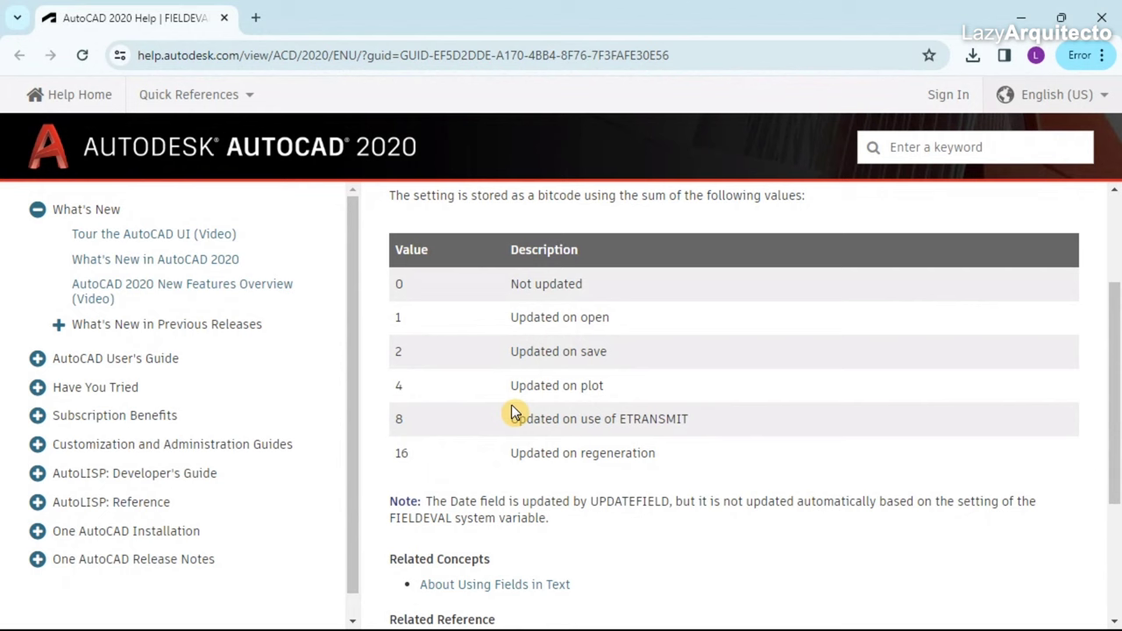
scroll(513, 412, "up", 2)
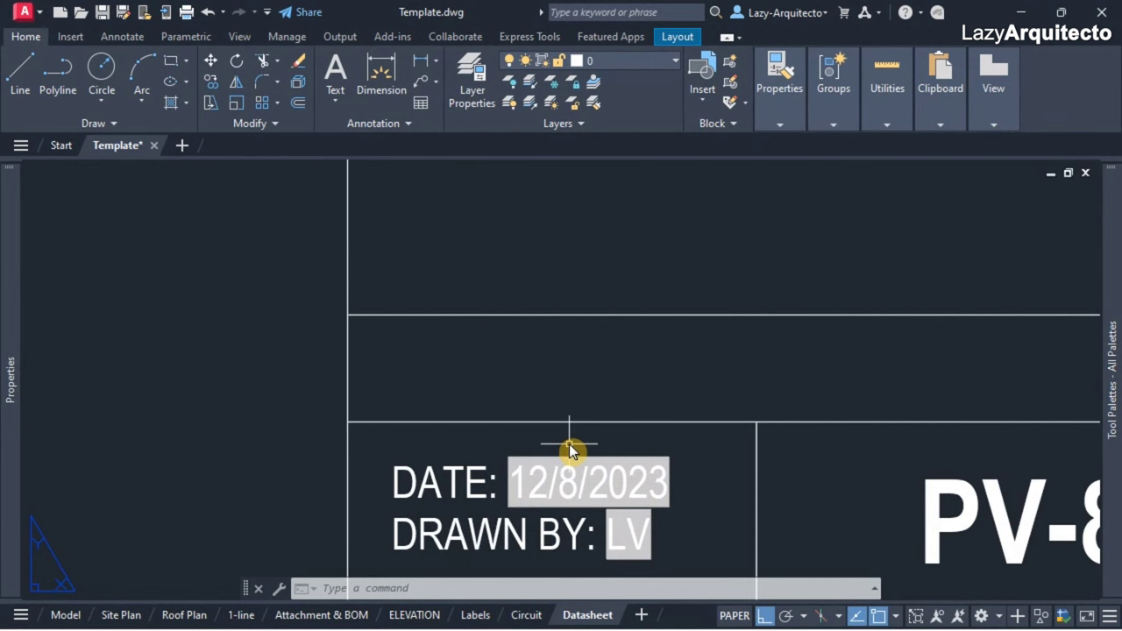
Examine the field settings behind the date in the Datasheet title block, then leave the field and text editing without changes.
mouse_move(564, 438)
middle_mouse_down()
mouse_move(511, 421)
mouse_move(482, 380)
middle_mouse_up()
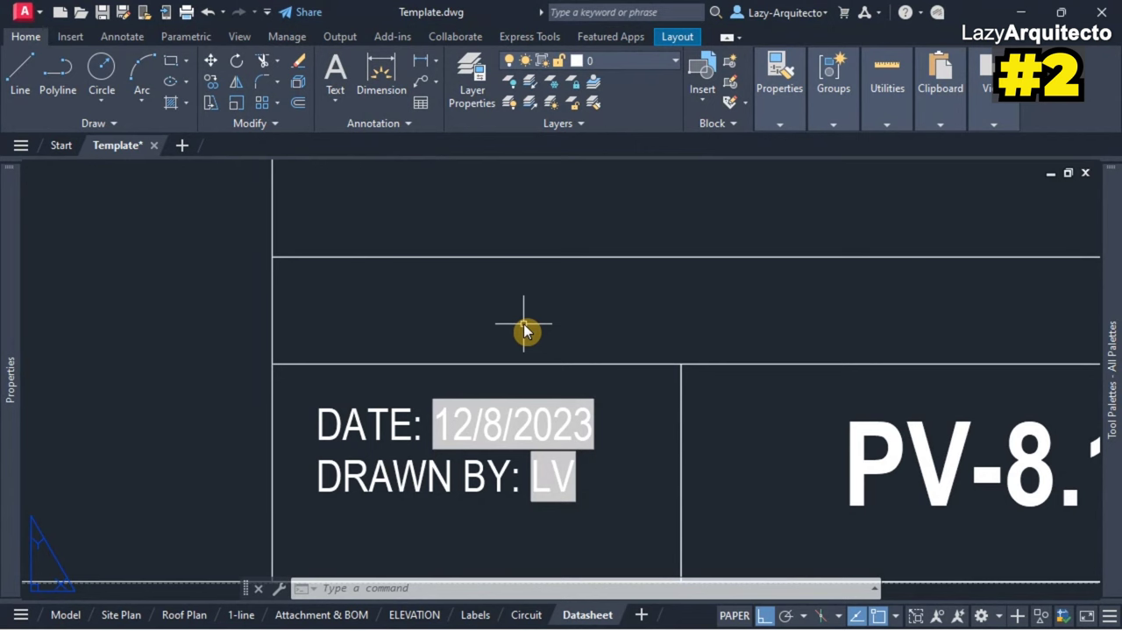
double_click(517, 429)
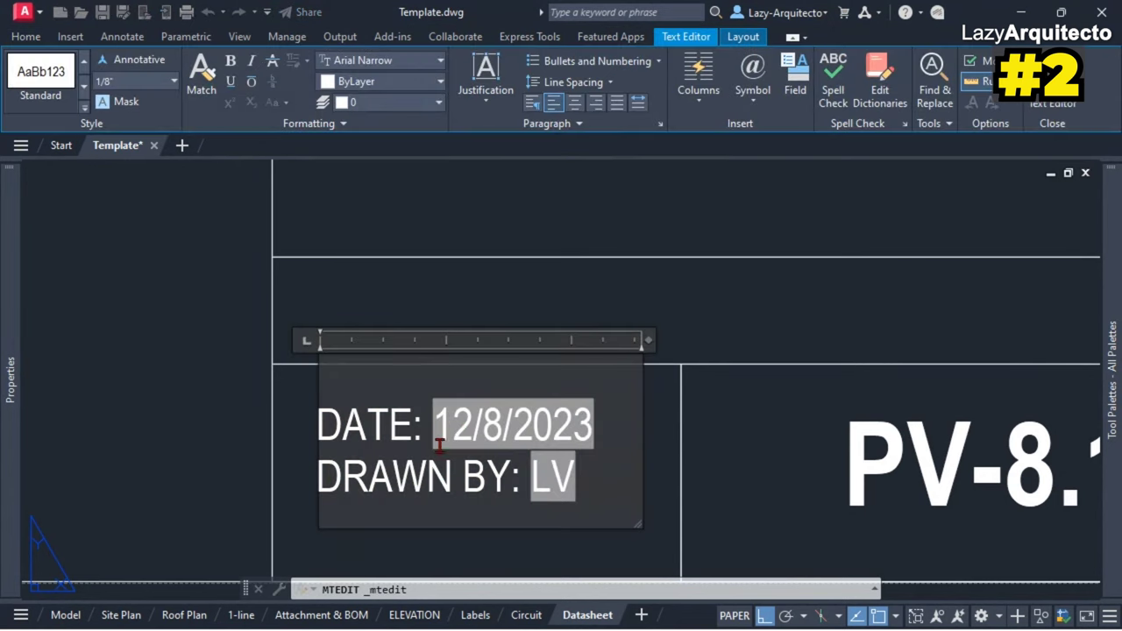
double_click(512, 427)
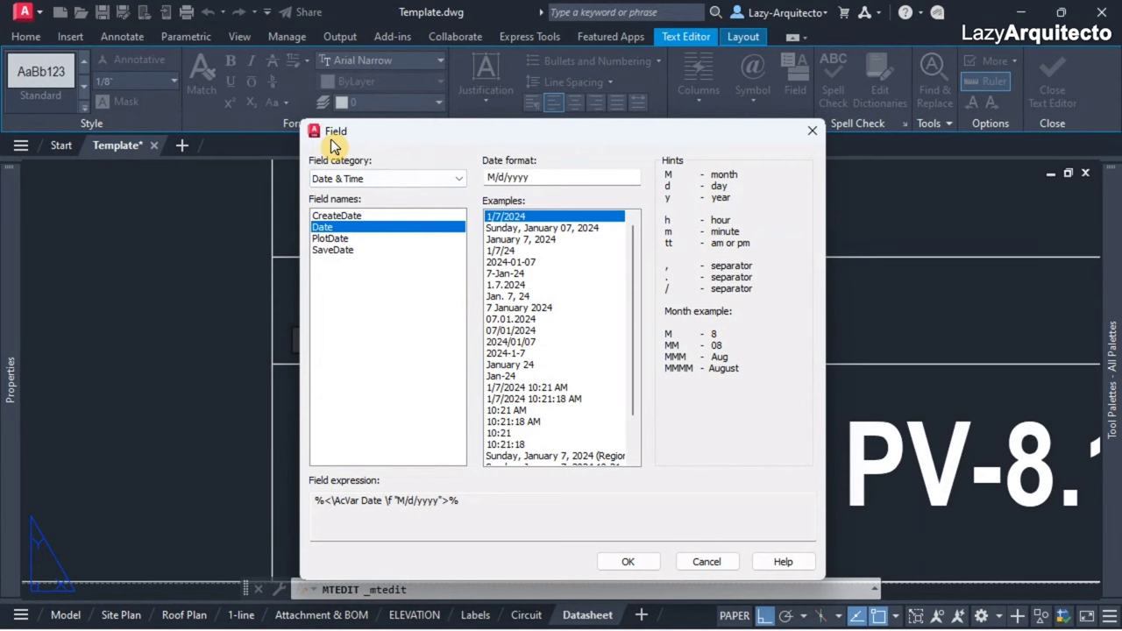
left_click_drag(421, 133, 438, 94)
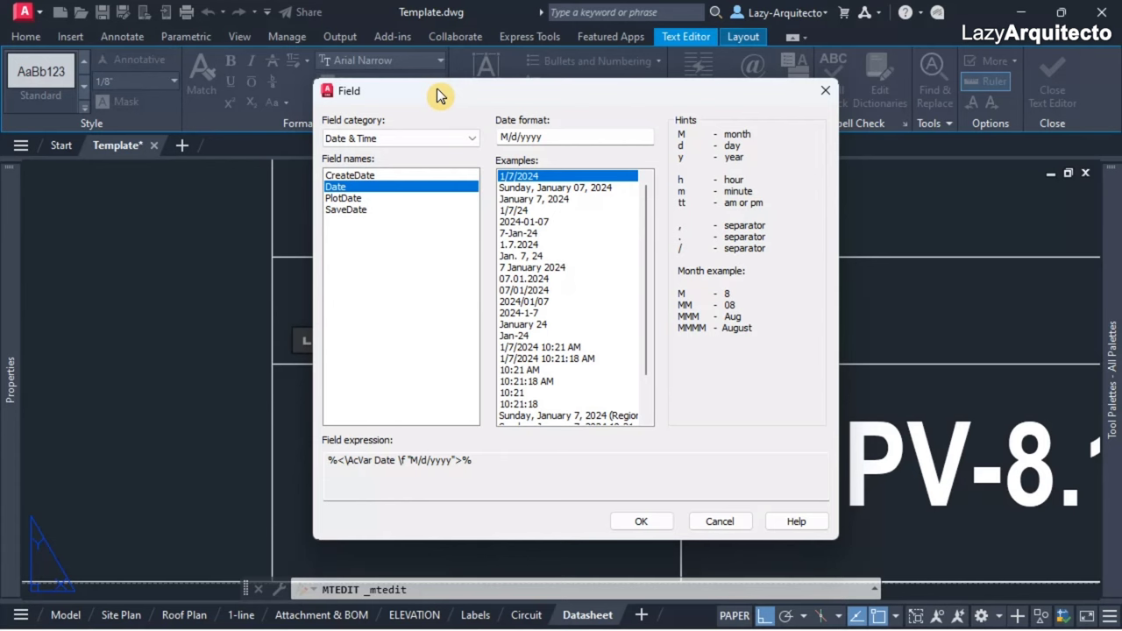
left_click_drag(438, 95, 421, 83)
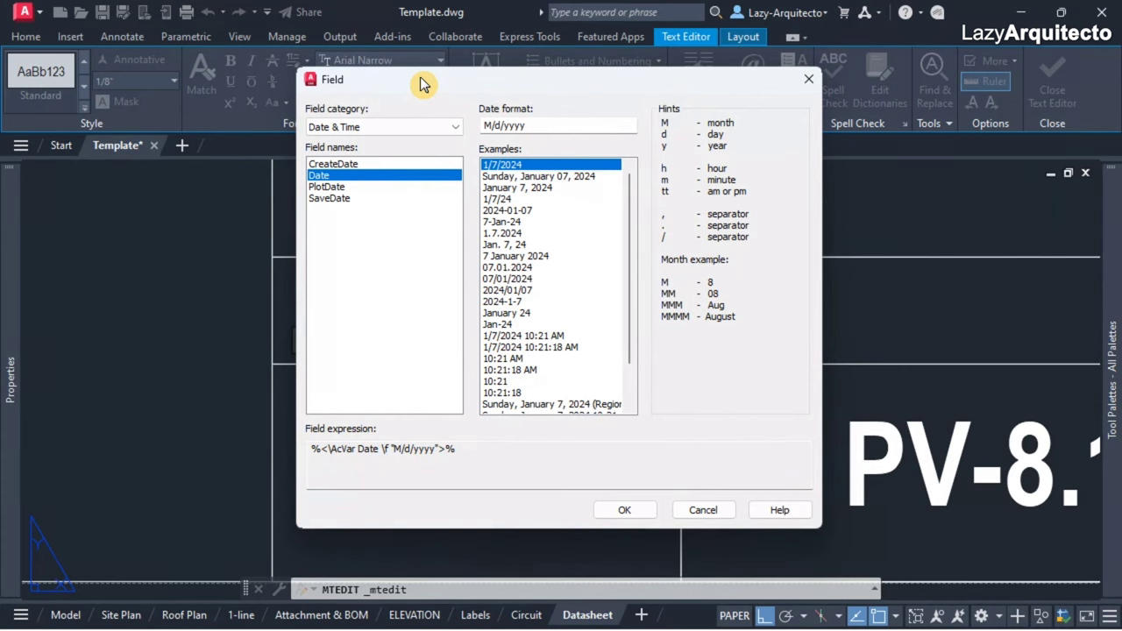
mouse_move(422, 84)
left_mouse_down()
mouse_move(271, 84)
mouse_move(726, 100)
left_mouse_up()
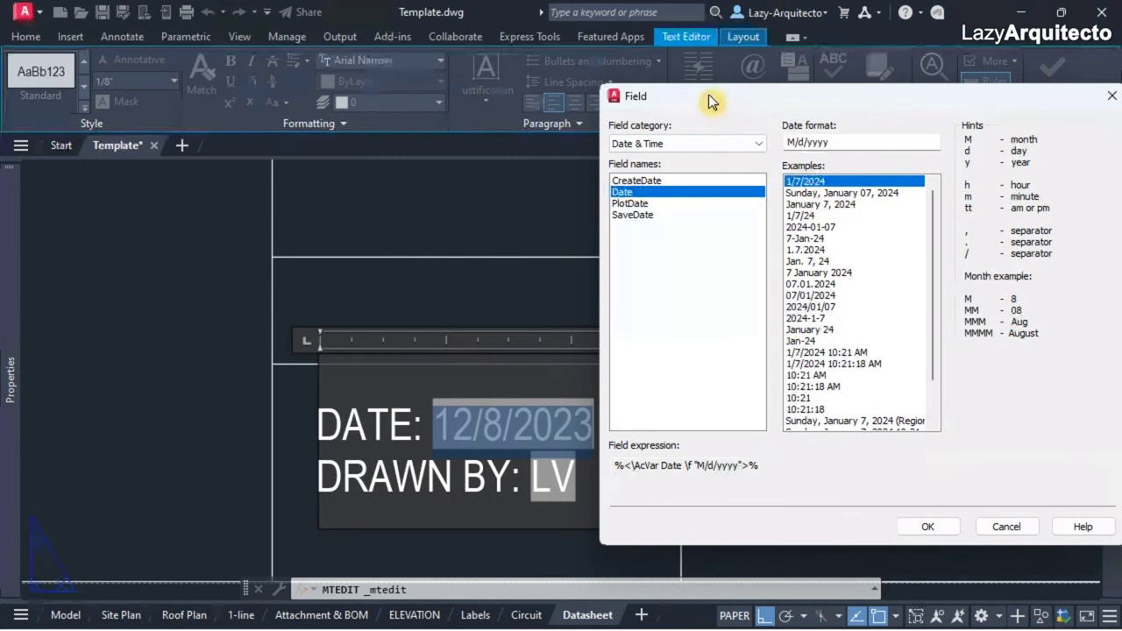
left_click_drag(708, 102, 441, 87)
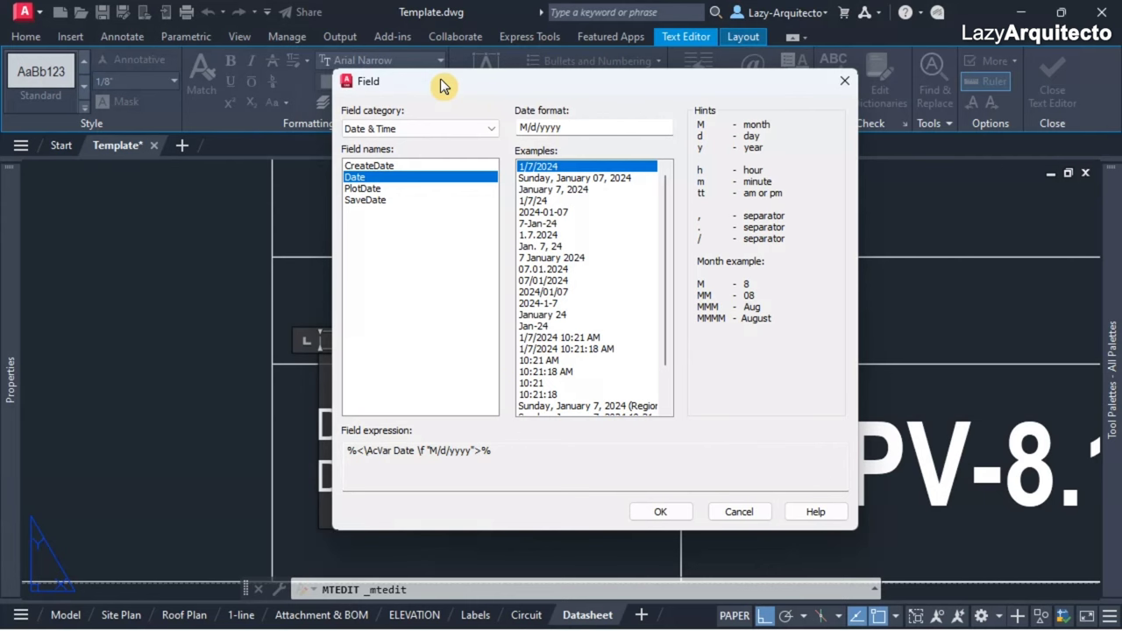
left_click_drag(440, 83, 415, 64)
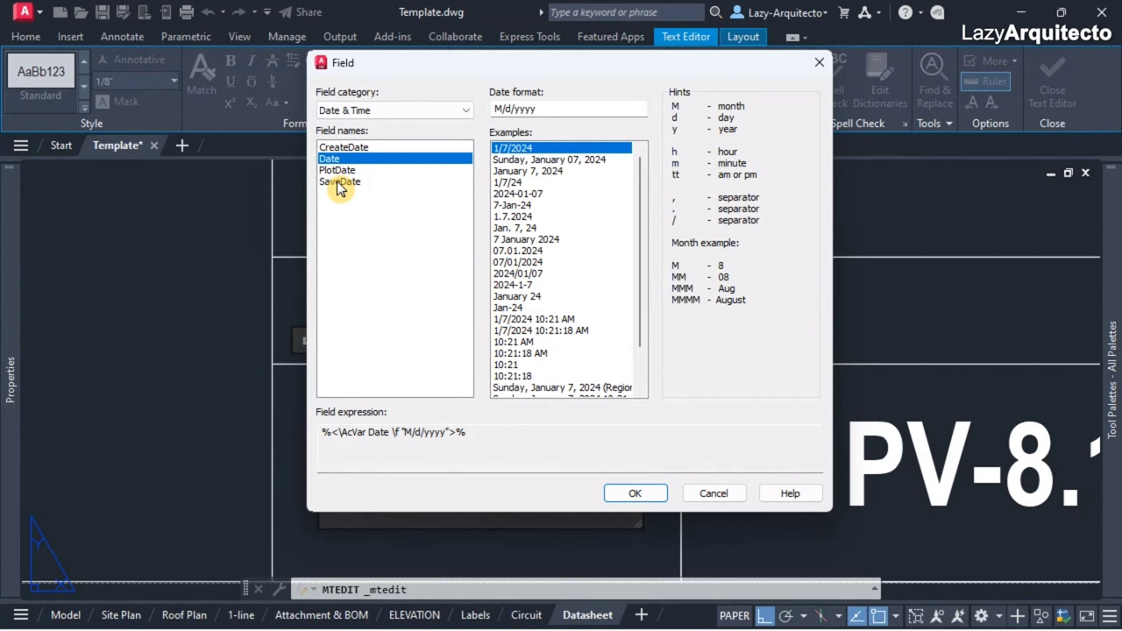
left_click(713, 495)
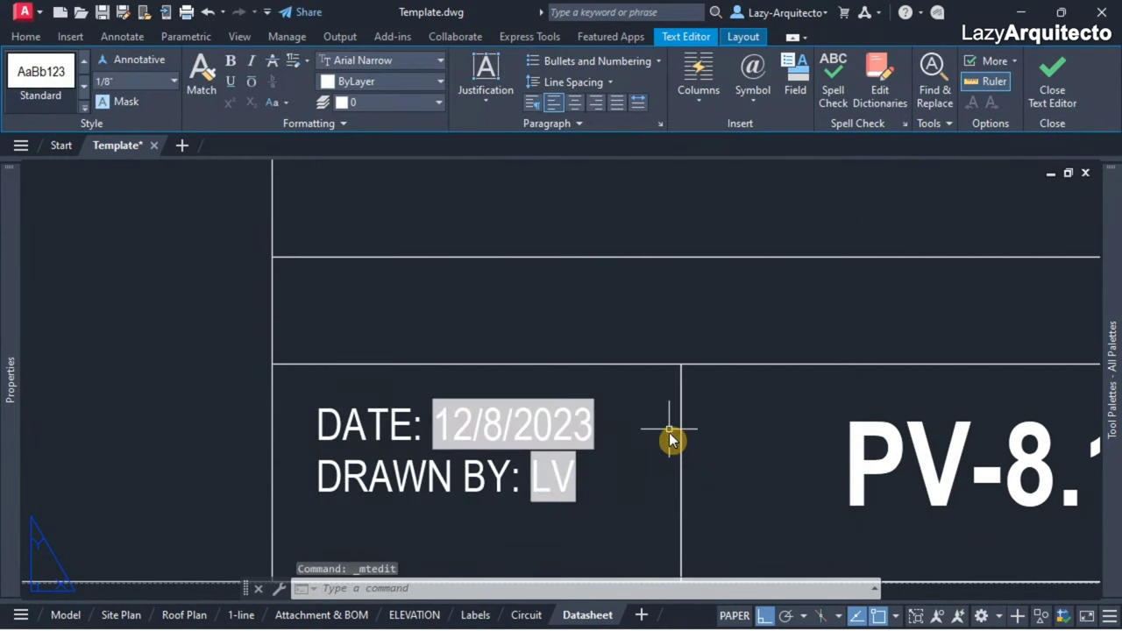
left_click(670, 436)
Copy the title block's date and drawn-by text and paste the copy into the empty area above it.
middle_click_drag(641, 471, 622, 415)
scroll(624, 404, "down", 2)
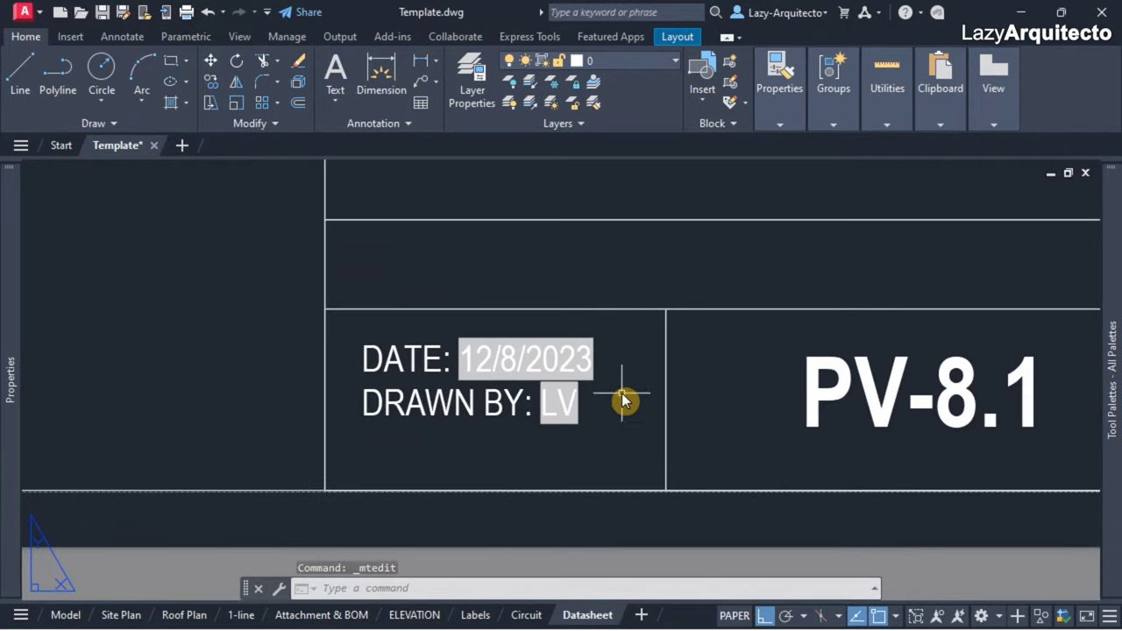
left_click(467, 410)
scroll(513, 458, "down", 1)
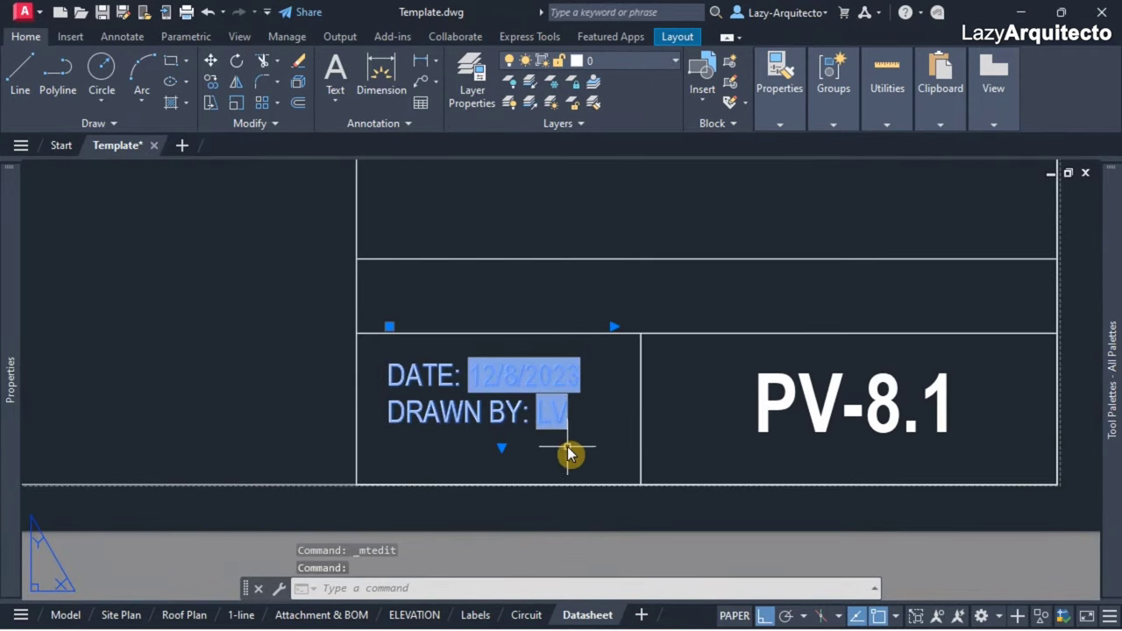
key("ctrl+c")
key("ctrl+v")
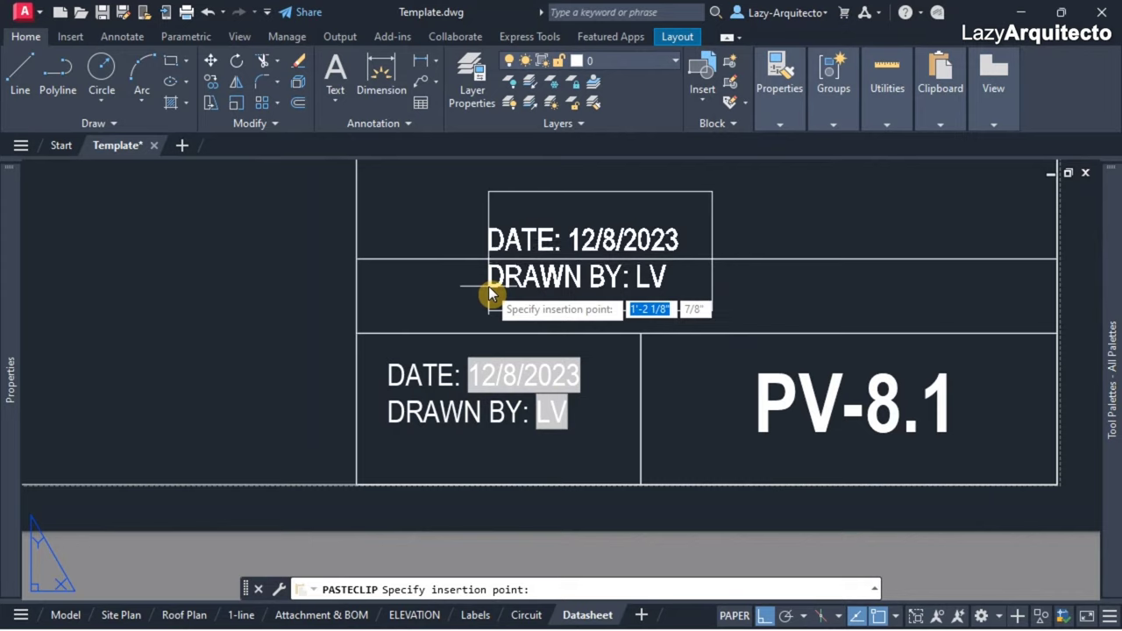
middle_click_drag(492, 296, 527, 404)
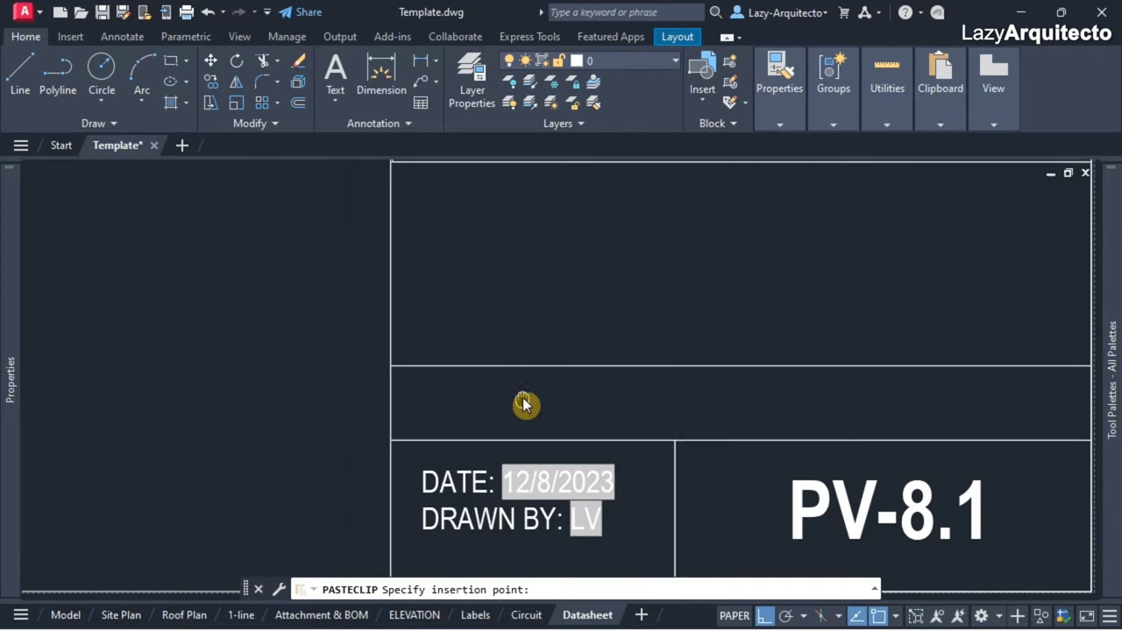
left_click(417, 345)
Delete the date field and the drawn-by line from the pasted text, keeping only the DATE: label.
left_click(479, 296)
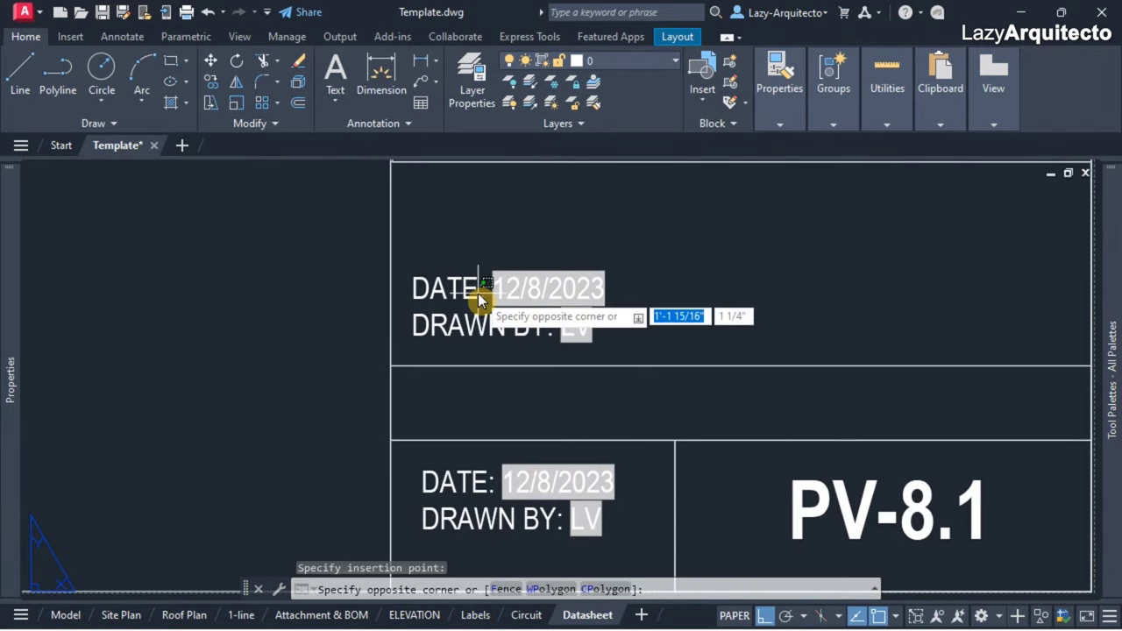
left_click(459, 296)
double_click(495, 308)
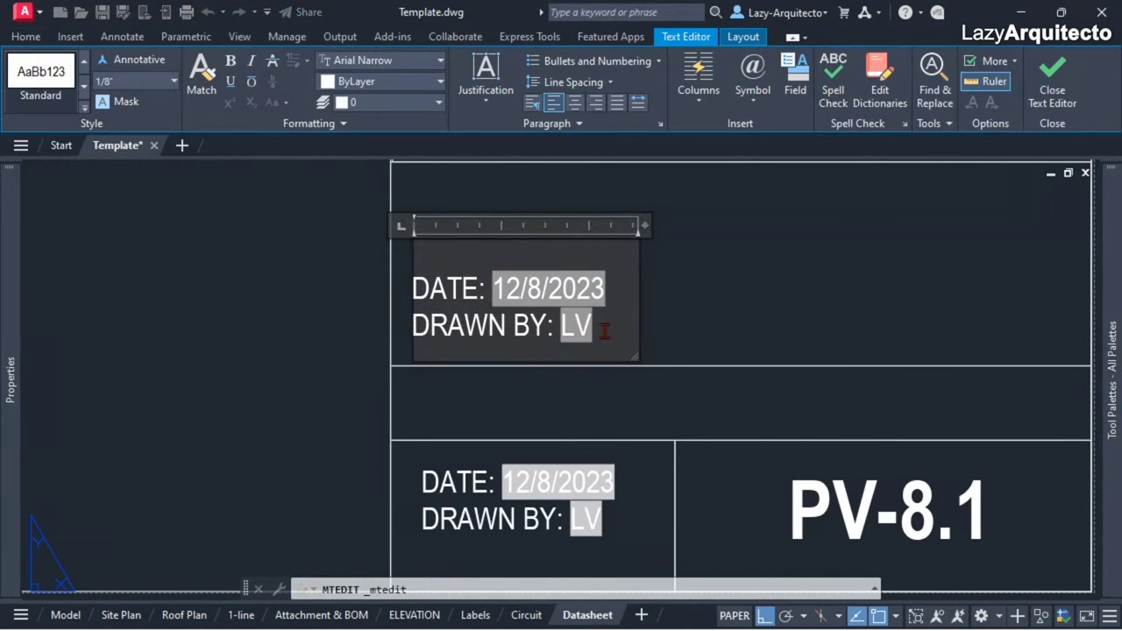
left_click_drag(604, 331, 525, 301)
key("Delete")
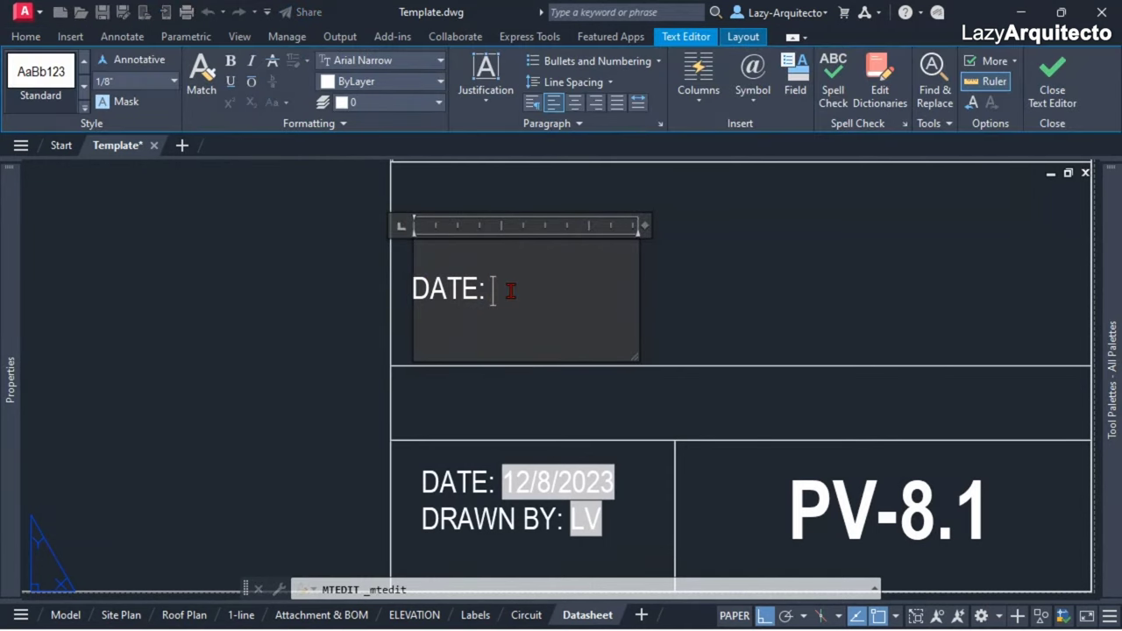
Insert a SaveDate field from the Date & Time category in M/d/yyyy format after the DATE: label and finish editing the text.
right_click(507, 293)
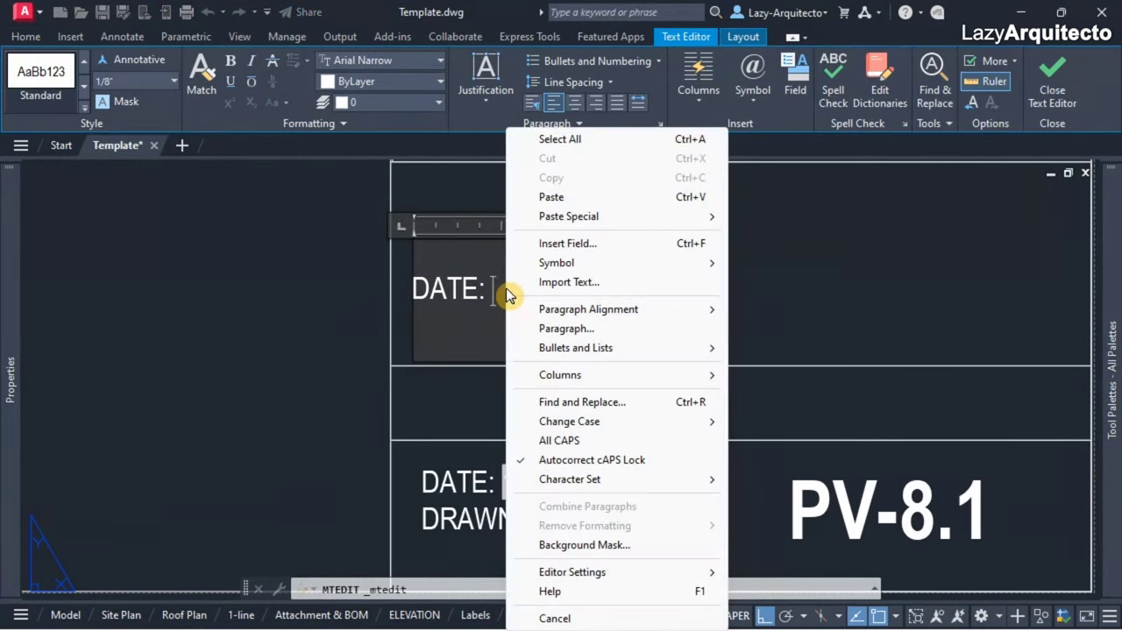
left_click(572, 245)
left_click_drag(526, 134, 525, 86)
left_click(364, 132)
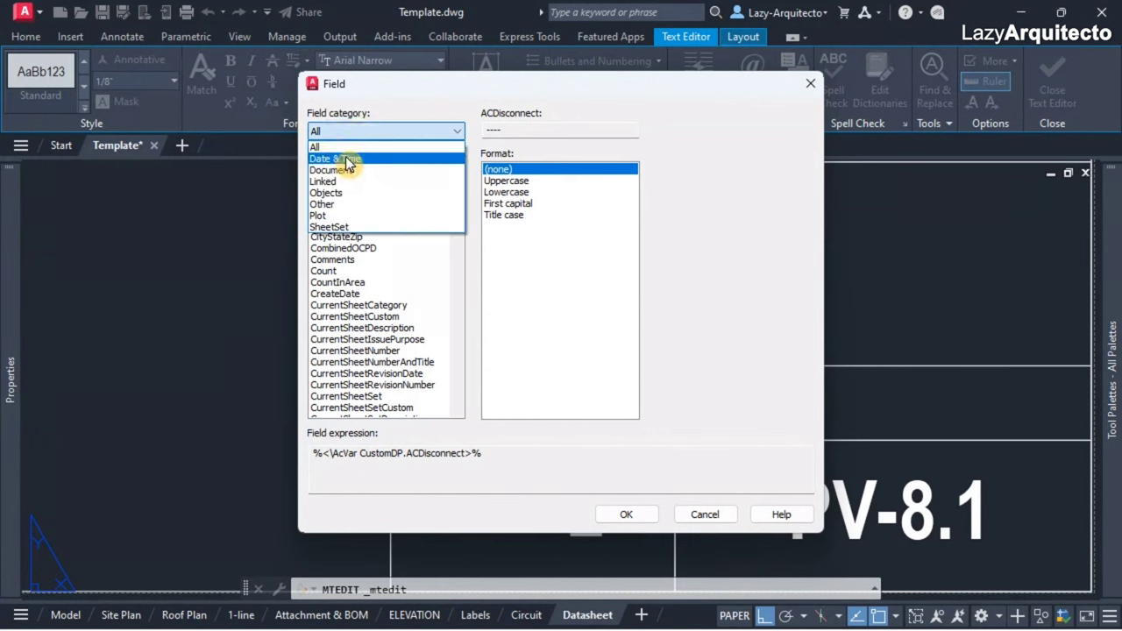
left_click(348, 164)
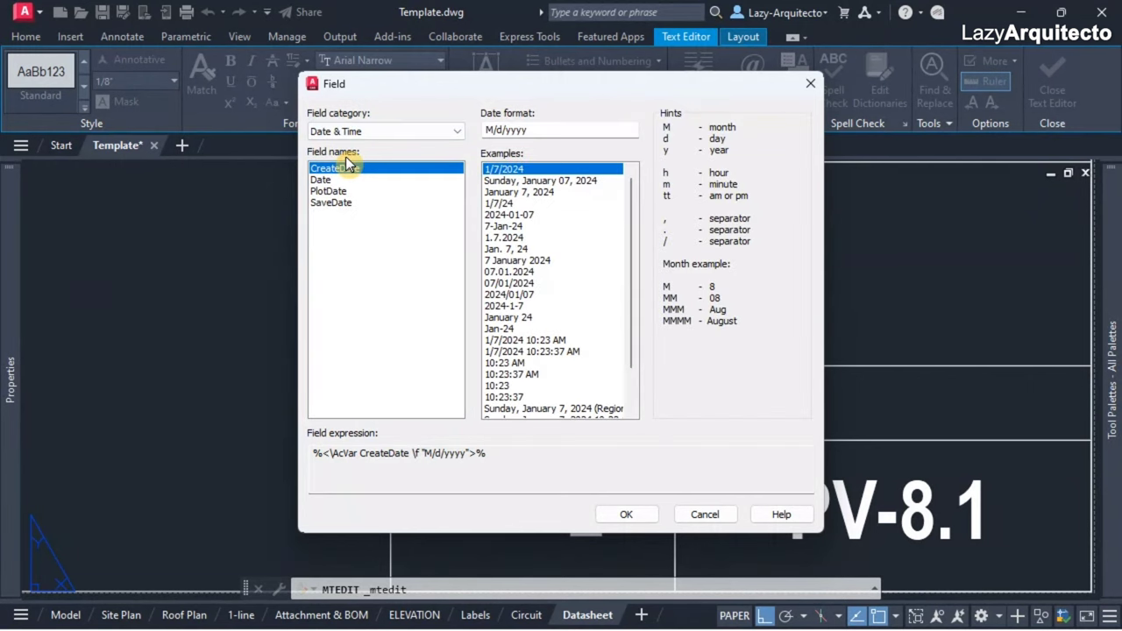
left_click(332, 207)
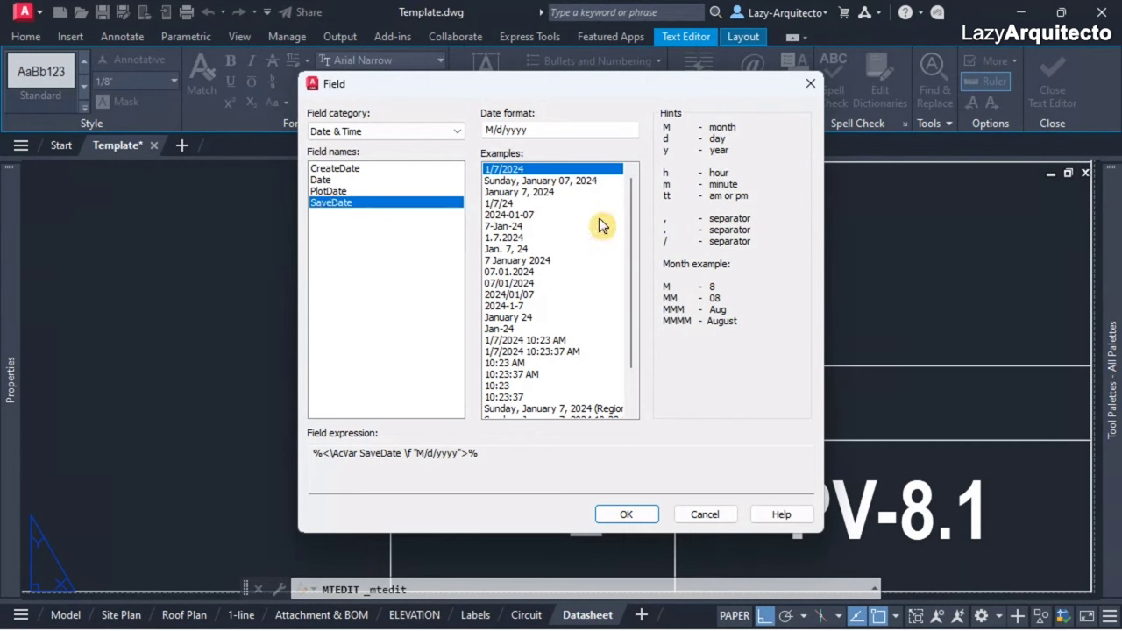
left_click_drag(631, 201, 556, 175)
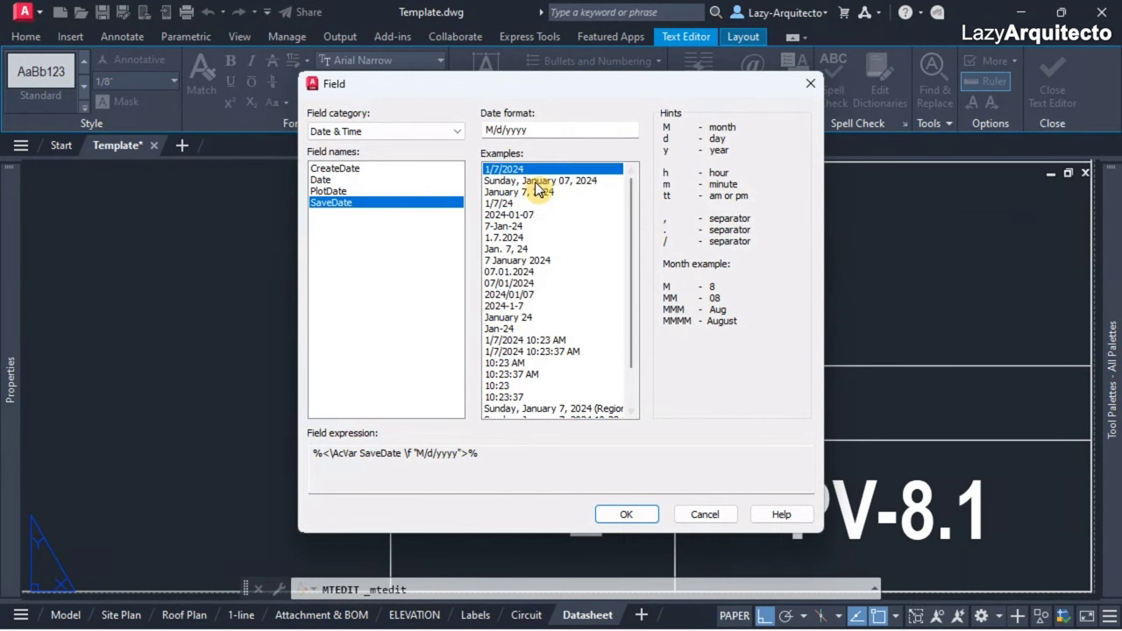
left_click(626, 516)
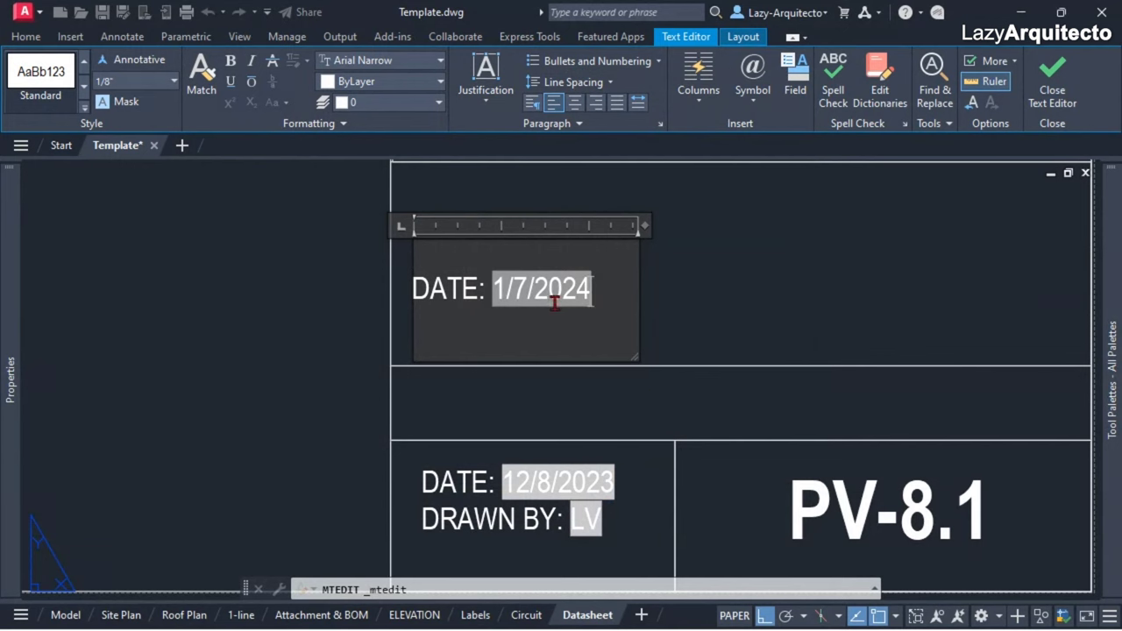
left_click(686, 306)
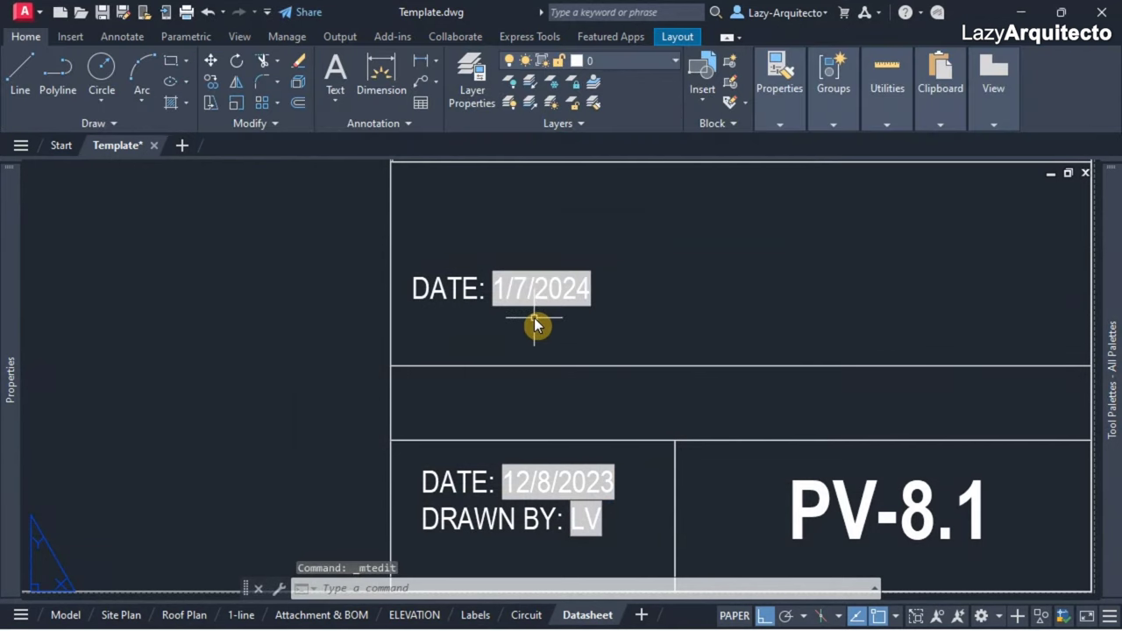
Regenerate the whole drawing with REGENALL to test the new SaveDate field.
middle_click_drag(537, 325, 540, 349)
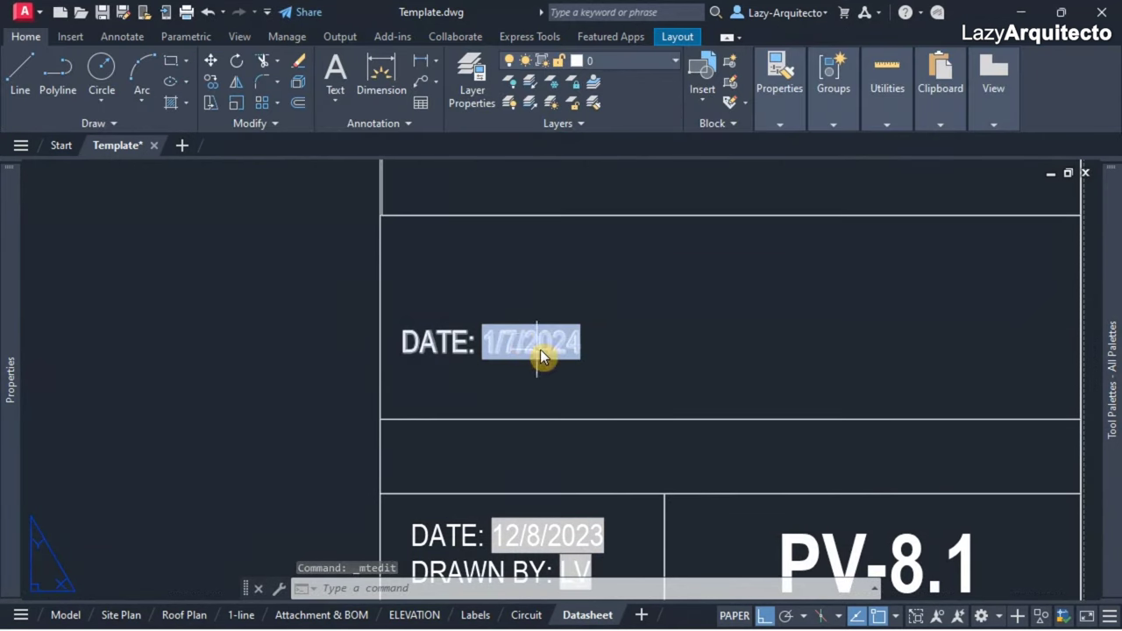
middle_click_drag(613, 375, 668, 440)
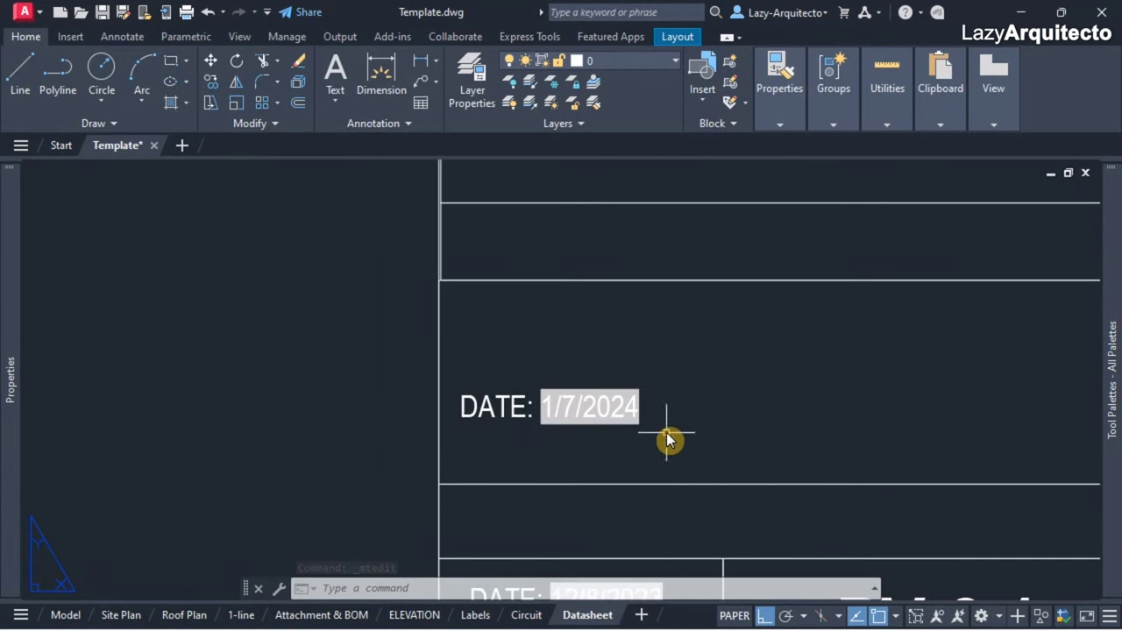
scroll(531, 451, "down", 2)
scroll(577, 436, "up", 4)
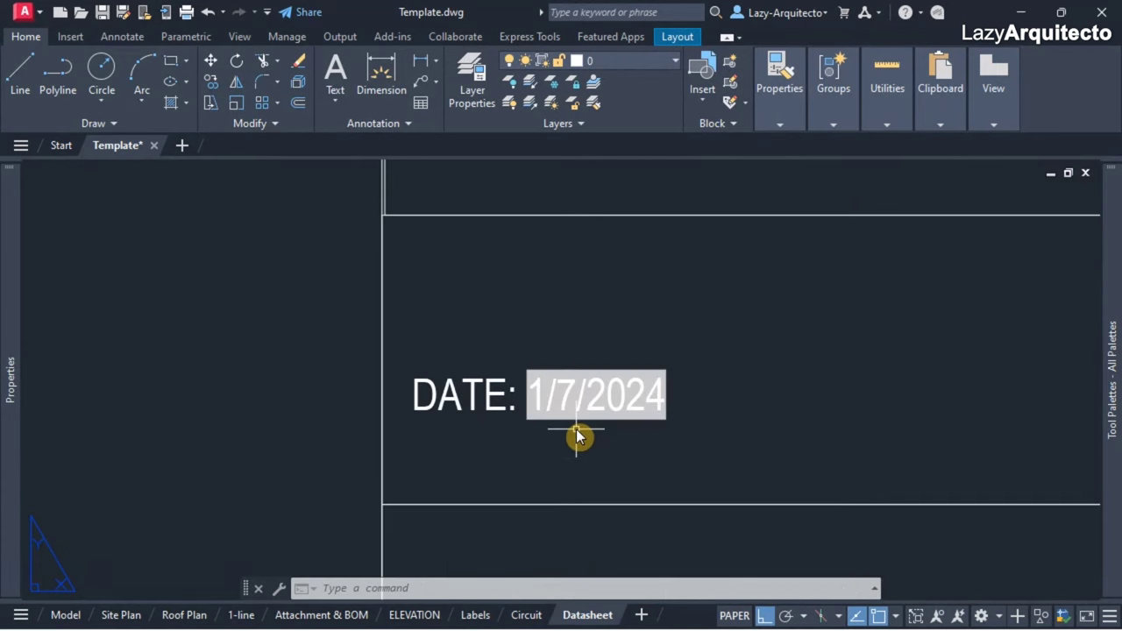
middle_click_drag(577, 436, 547, 401)
scroll(558, 336, "up", 1)
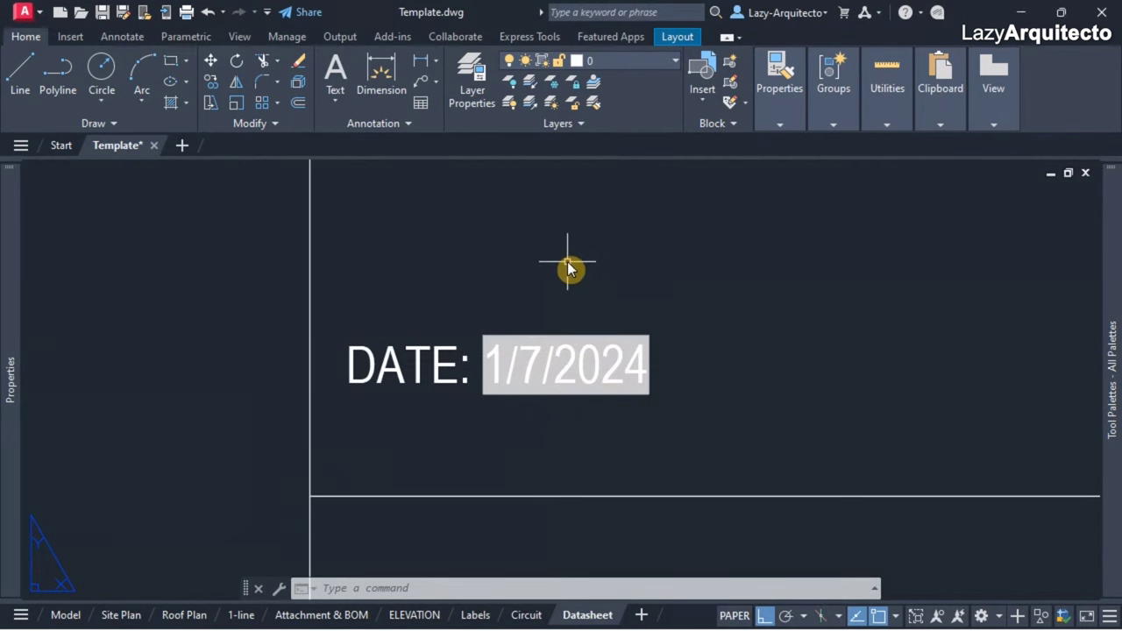
type("REA")
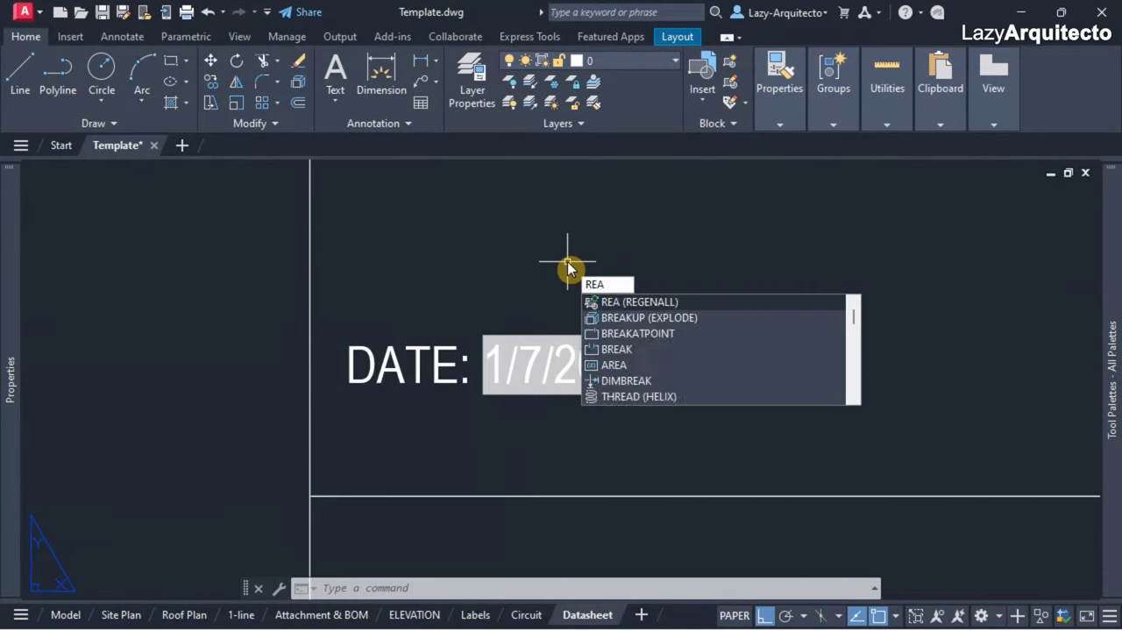
key("Return")
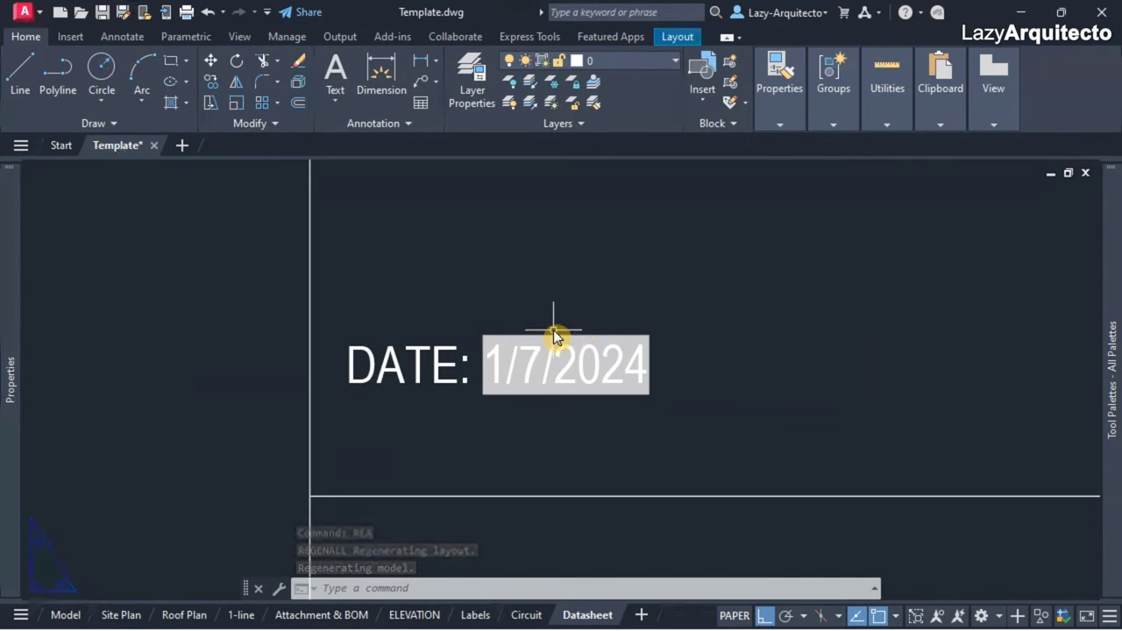
Open the plot preview of the Datasheet layout and examine both dates in the title block.
type("P")
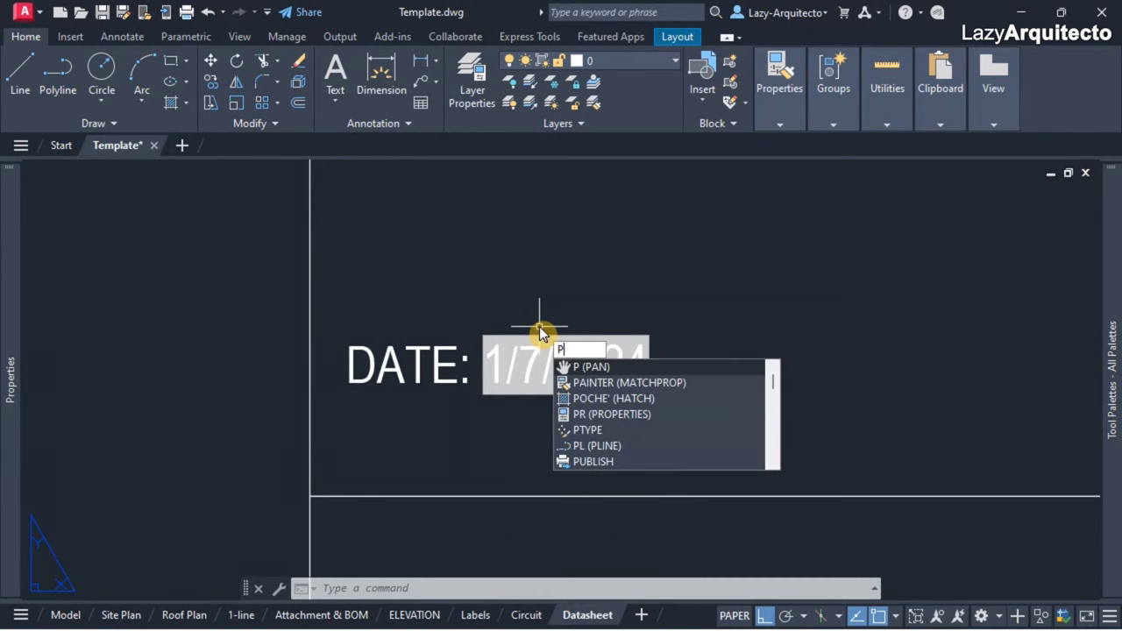
type("RE")
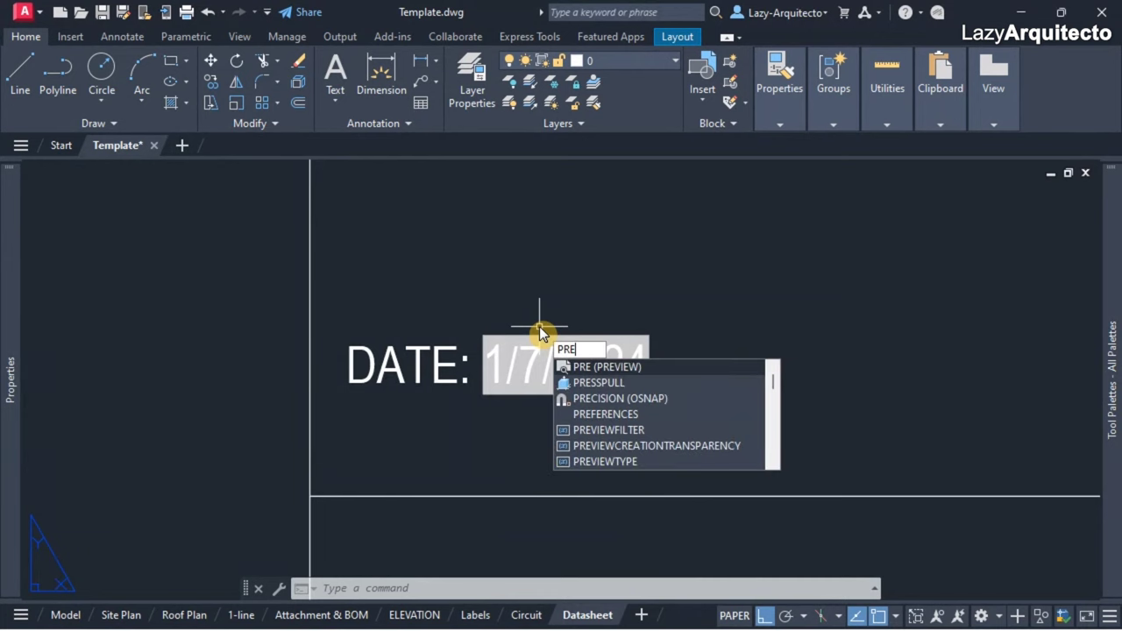
key("Return")
scroll(811, 522, "up", 3)
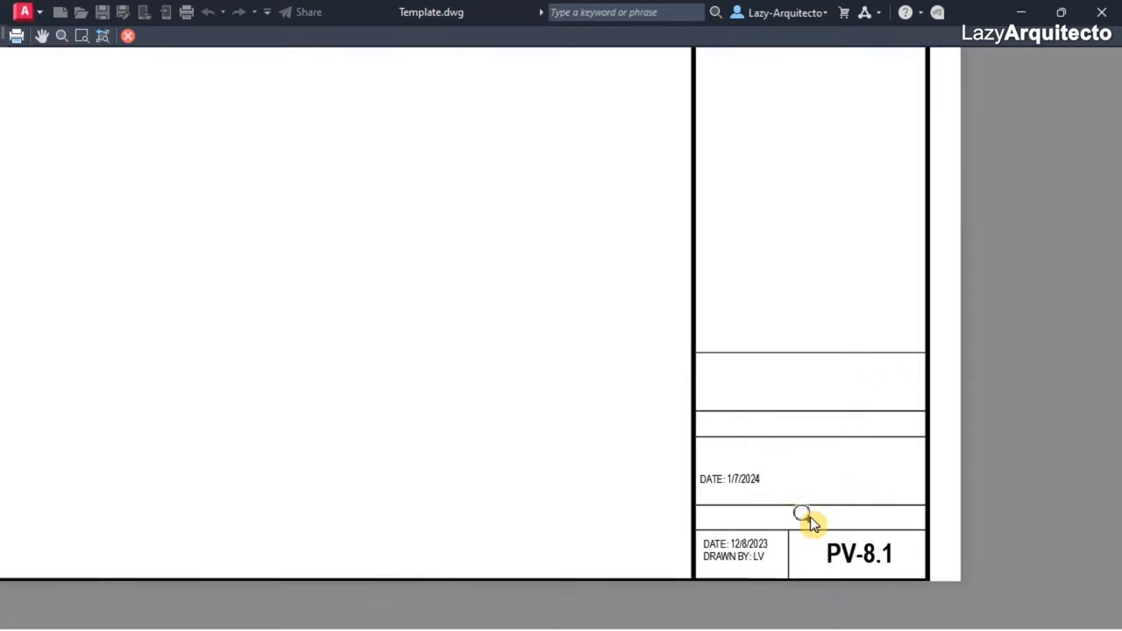
scroll(807, 515, "up", 2)
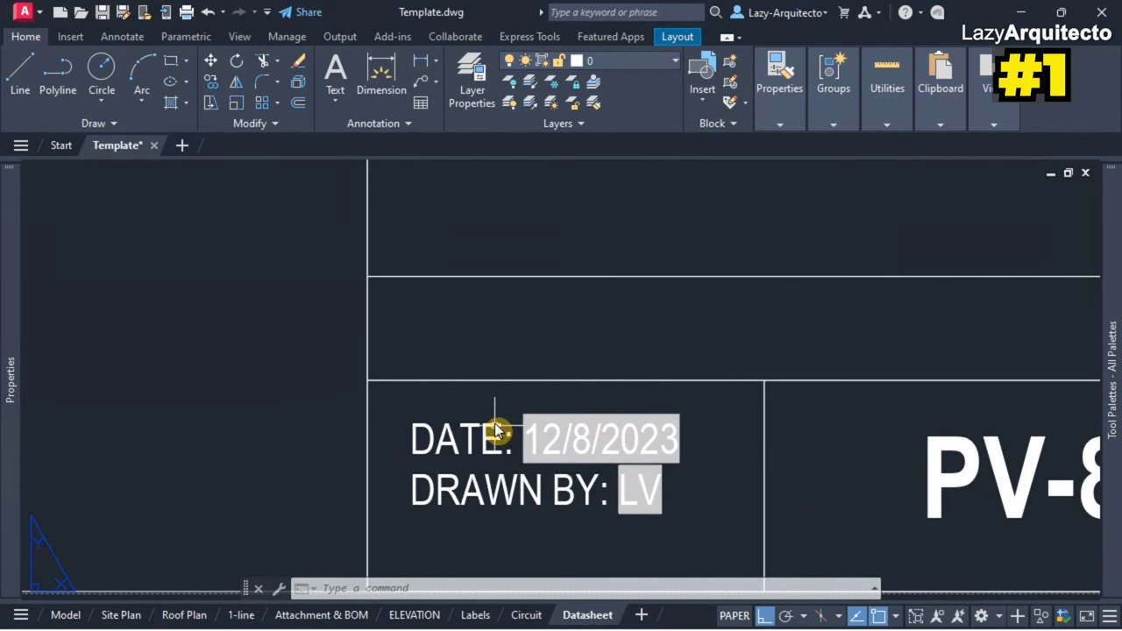
Switch from the Datasheet layout to the Attachment & BOM layout and examine its title block date.
middle_click_drag(482, 413, 448, 392)
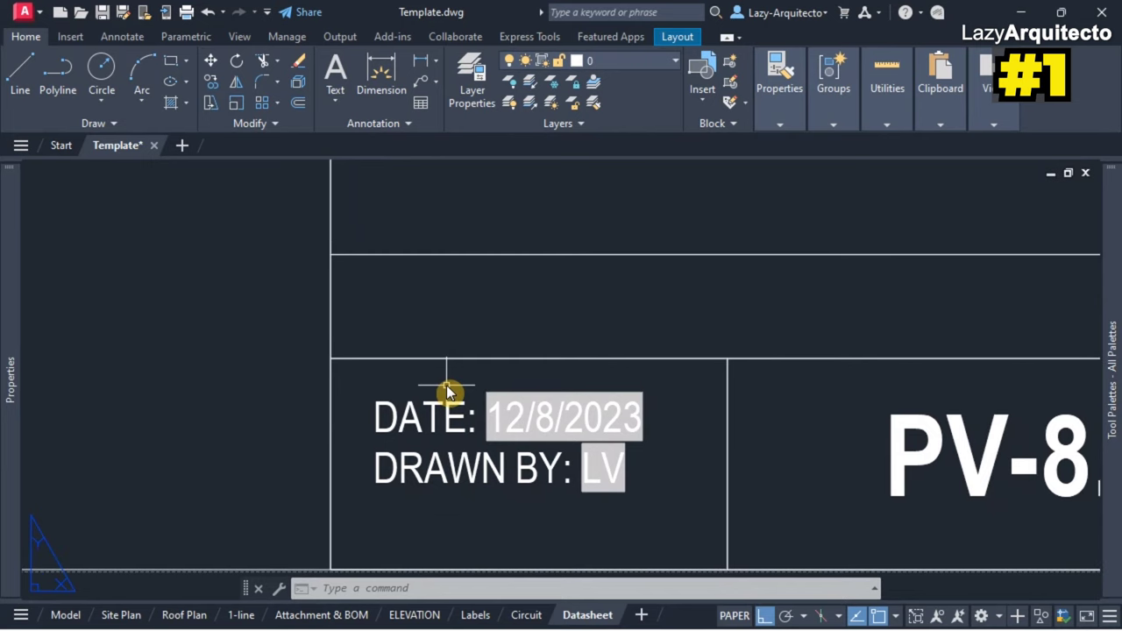
scroll(447, 385, "down", 3)
middle_click_drag(433, 413, 490, 439)
scroll(583, 440, "up", 1)
scroll(594, 444, "down", 2)
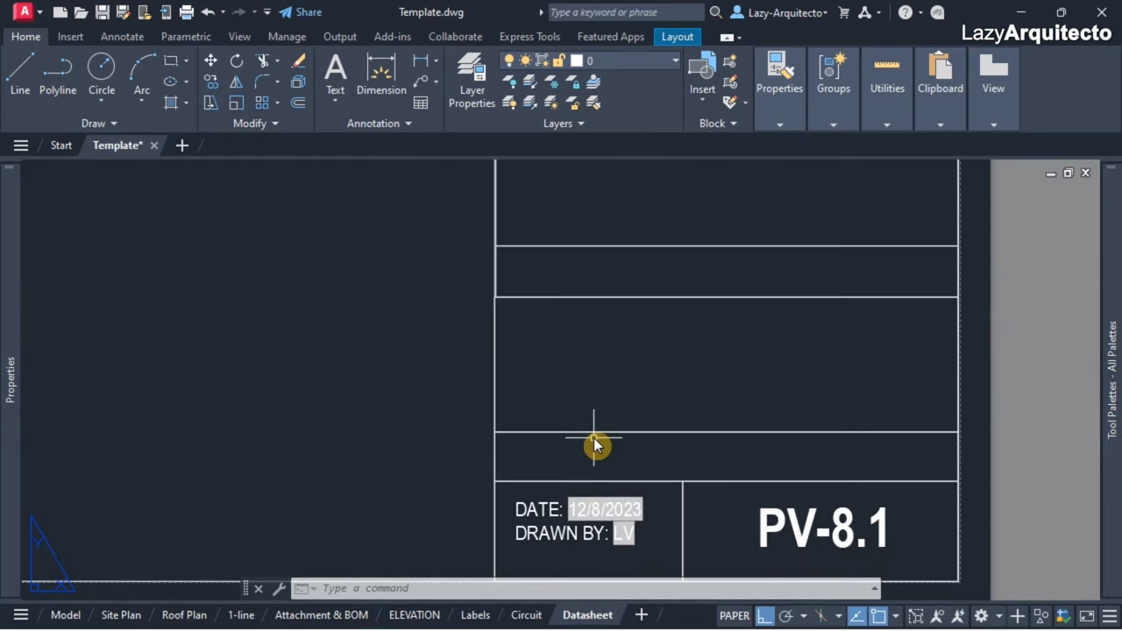
scroll(594, 440, "down", 1)
middle_click_drag(569, 391, 596, 404)
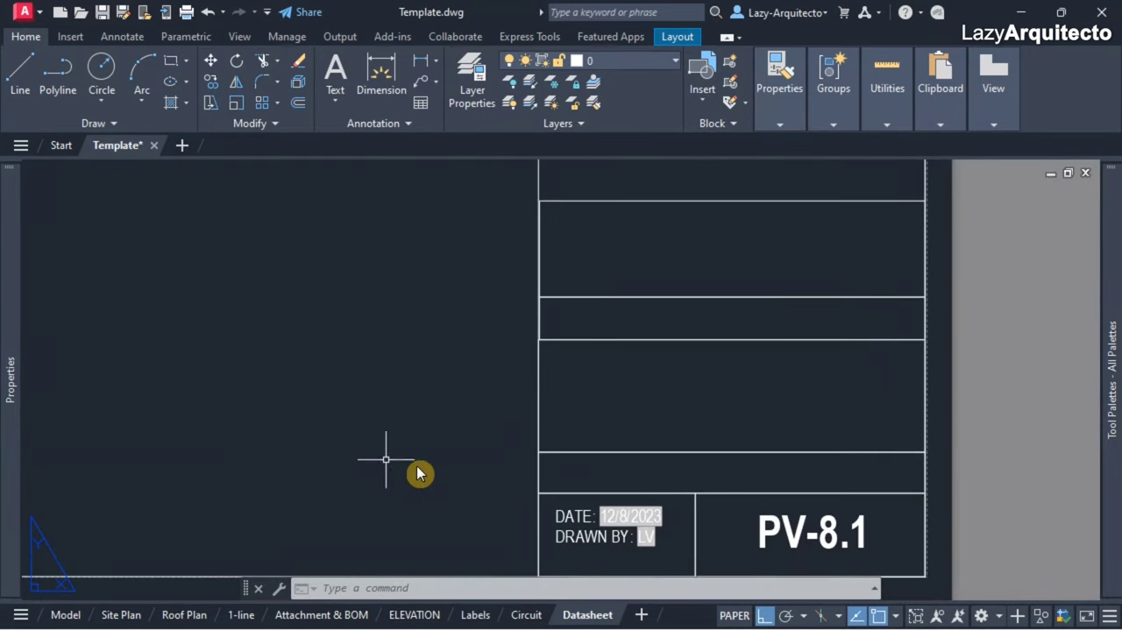
left_click(339, 619)
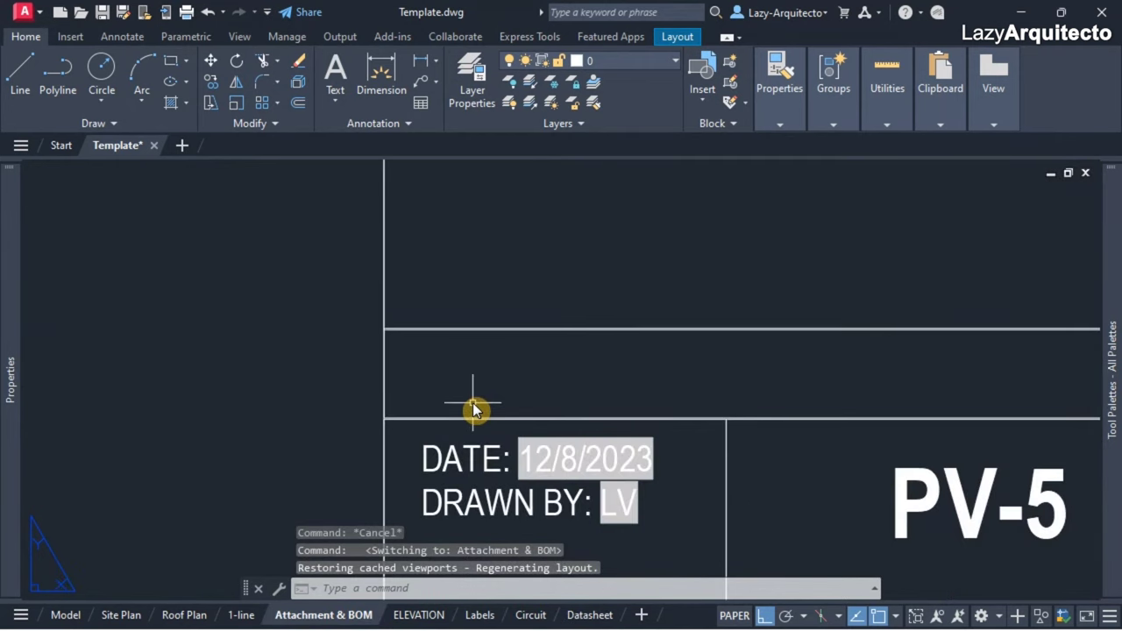
scroll(474, 410, "down", 4)
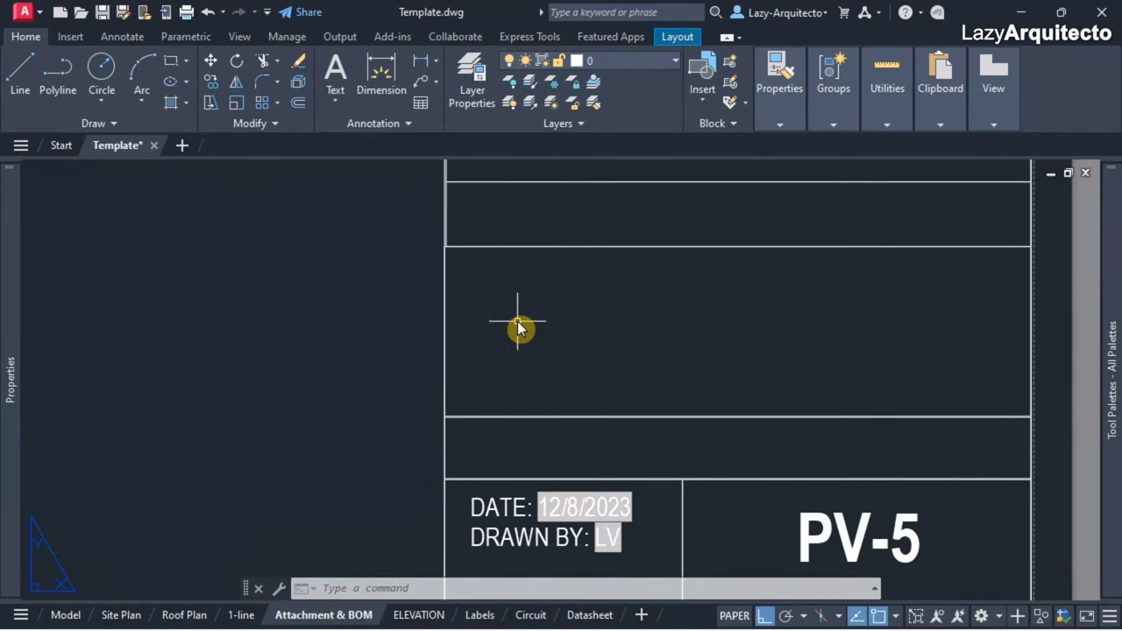
Open the Command Macros palette with COMMANDMACROS and view its saved macros.
type("C")
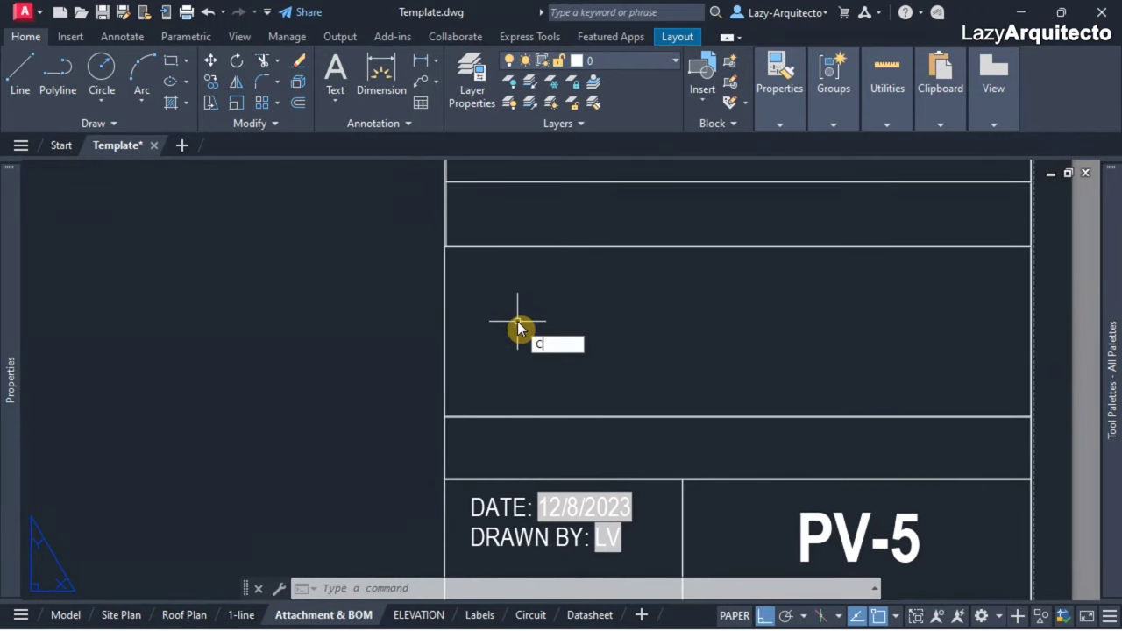
type("OMMANB")
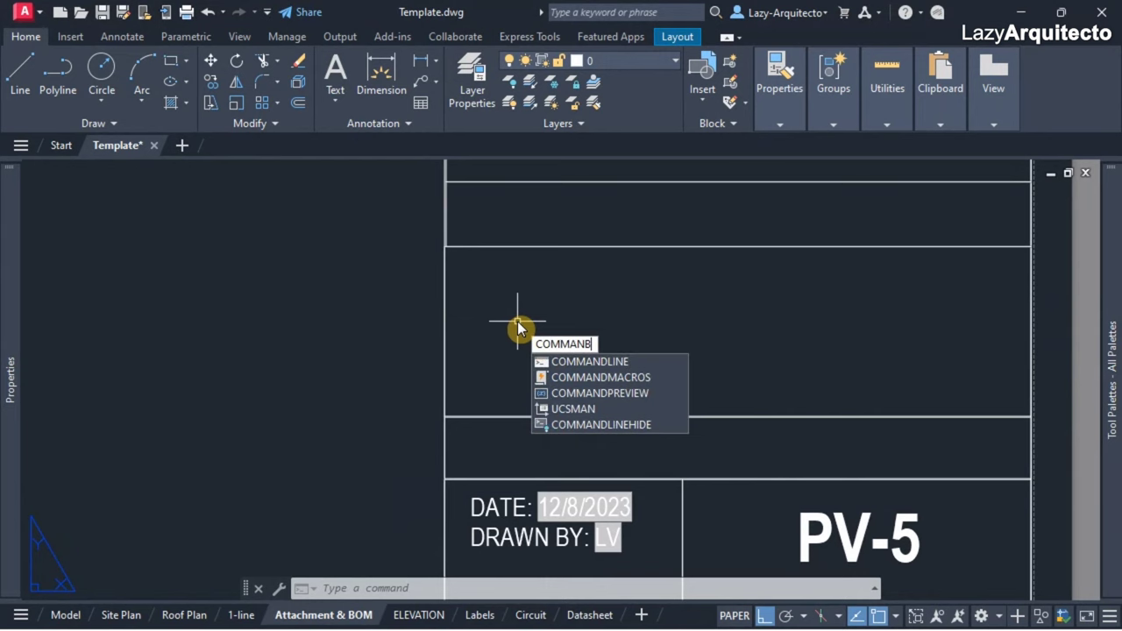
left_click(603, 377)
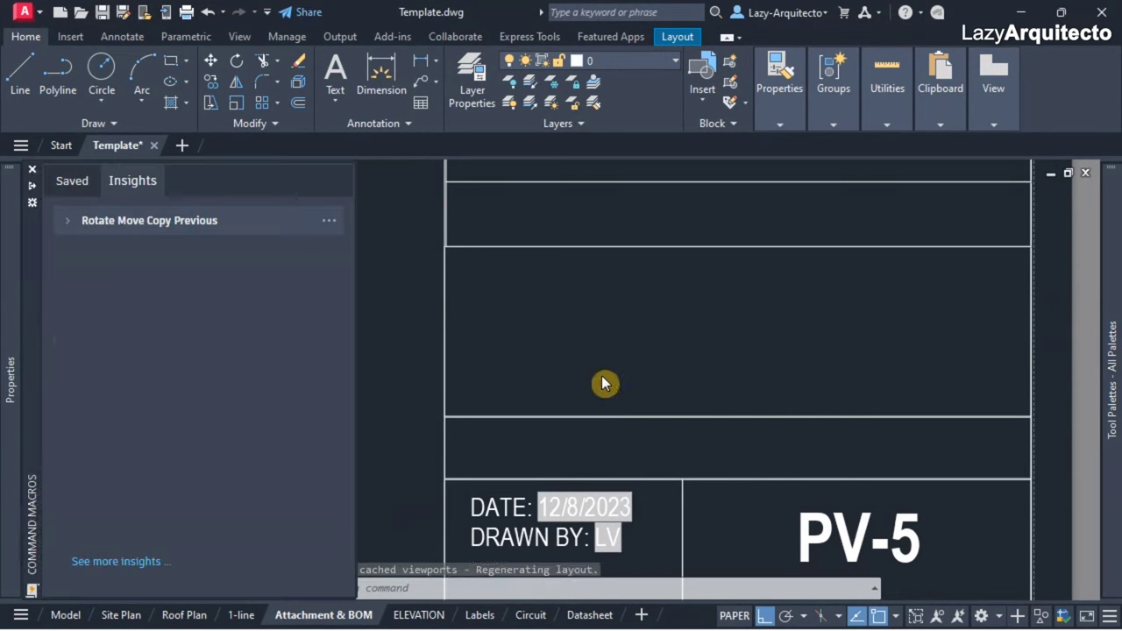
left_click(74, 183)
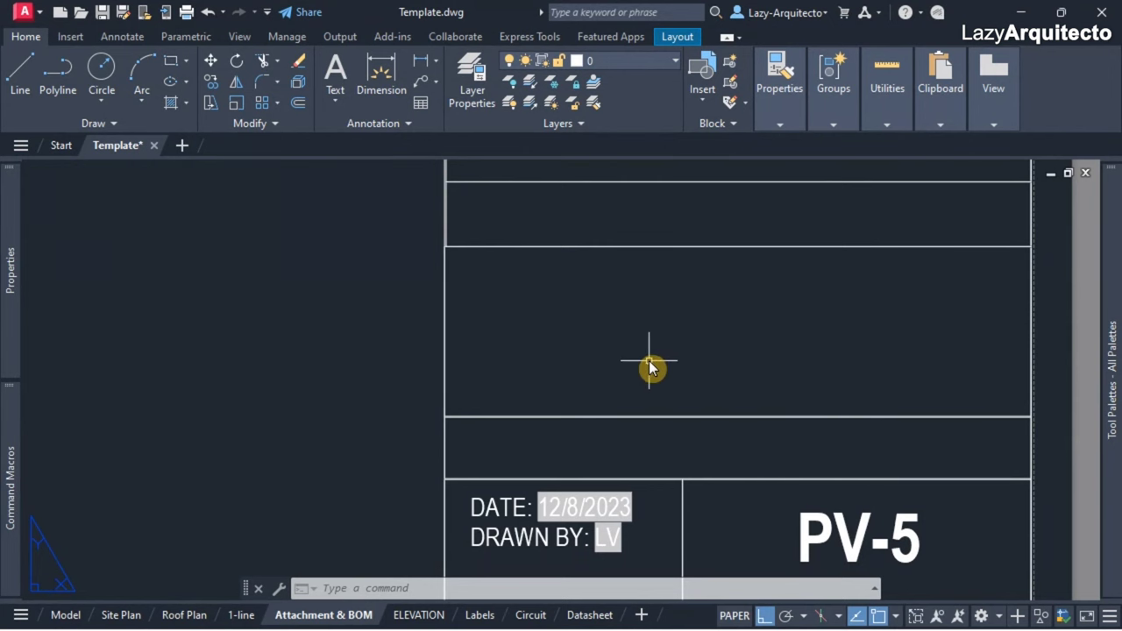
Turn the Tool Palettes off and on again and look through the tools on the custom commands palette.
key("ctrl+3")
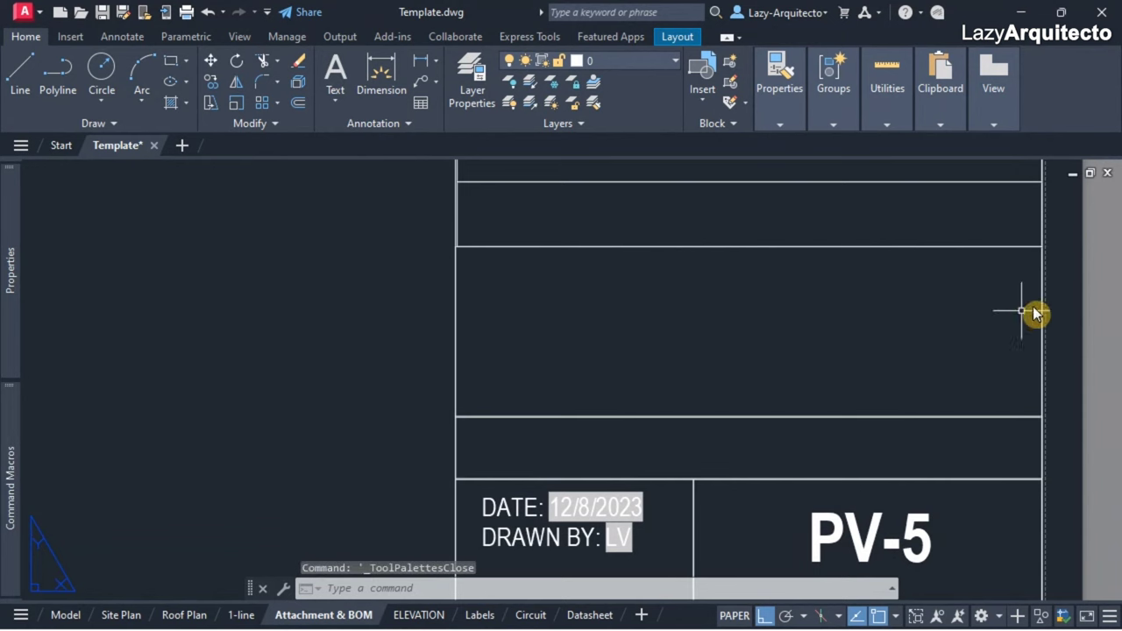
key("ctrl+3")
mouse_move(1107, 238)
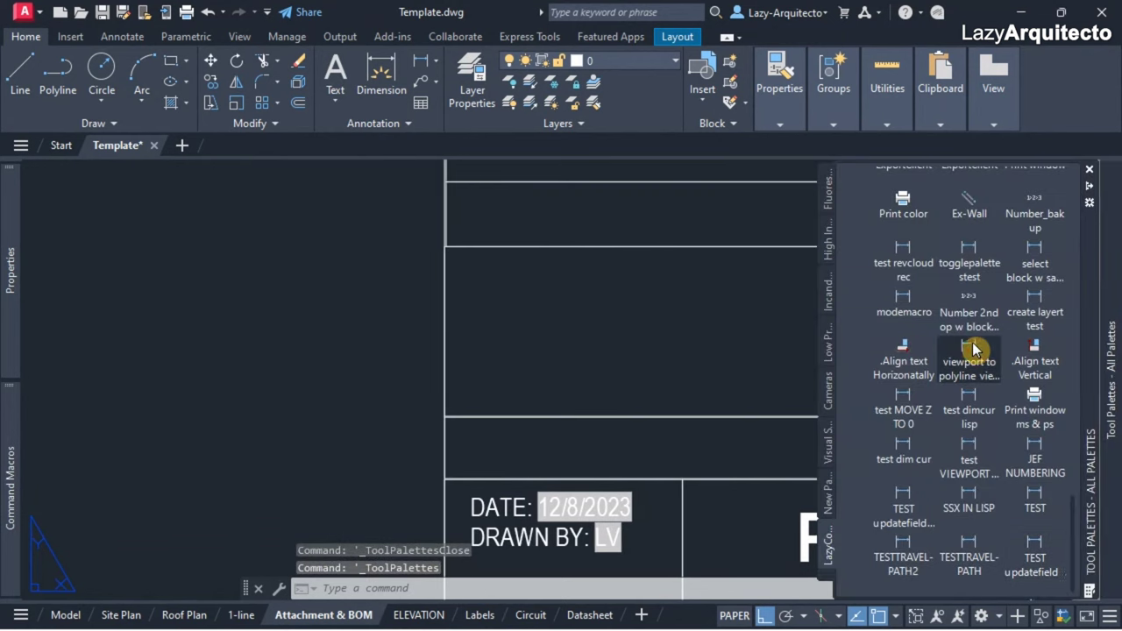
scroll(912, 342, "up", 10)
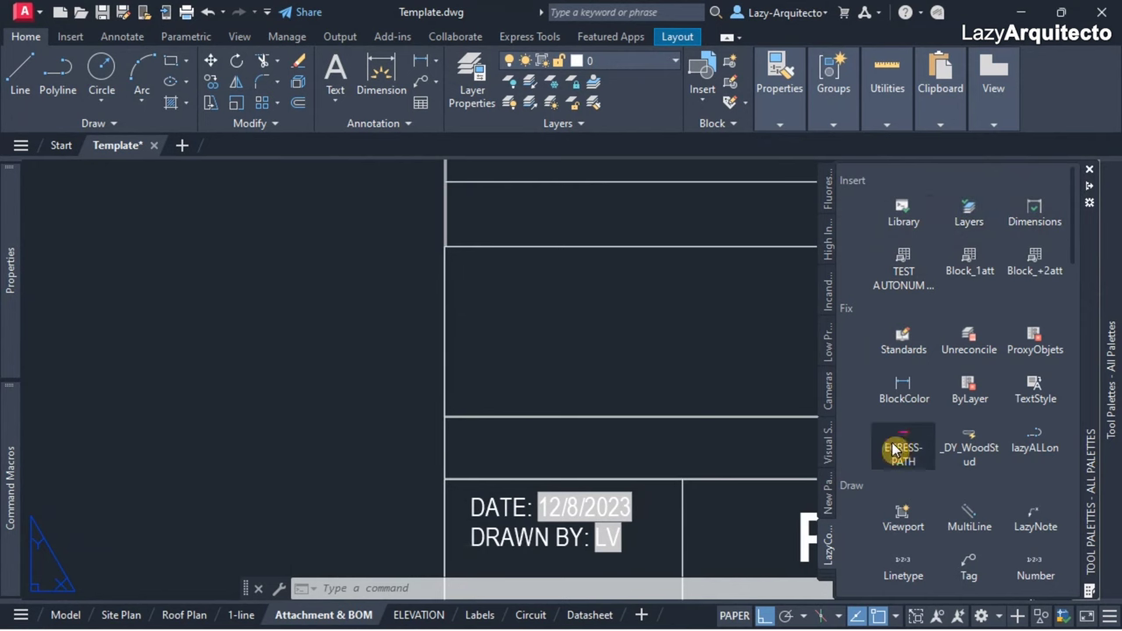
Create a new tool palette named LAZYCOMMAND.
left_click(827, 493)
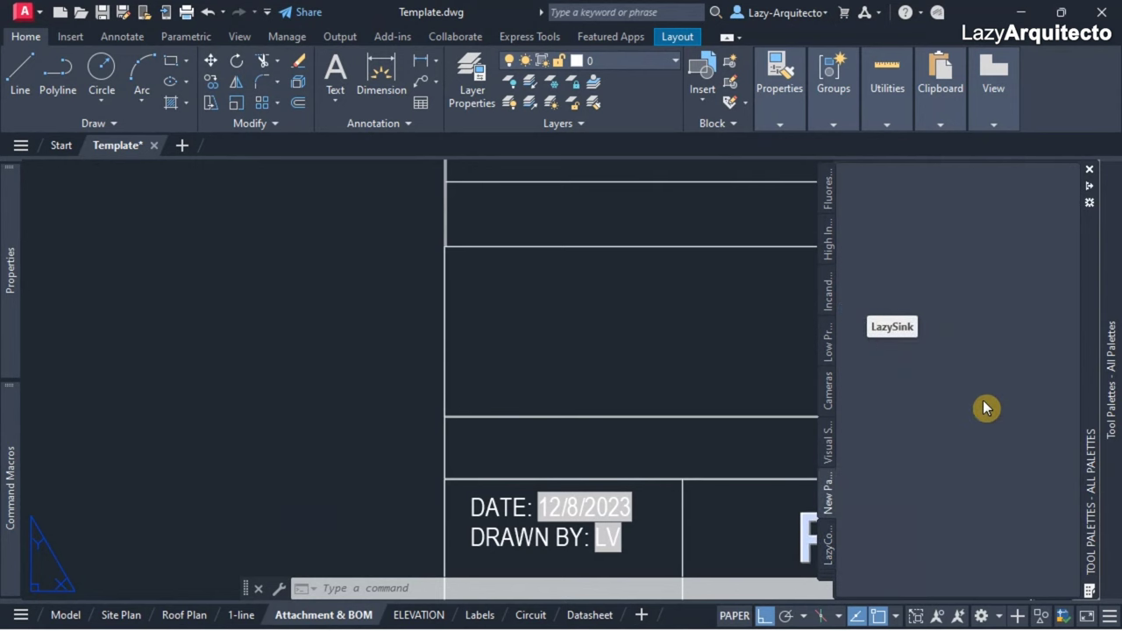
right_click(829, 487)
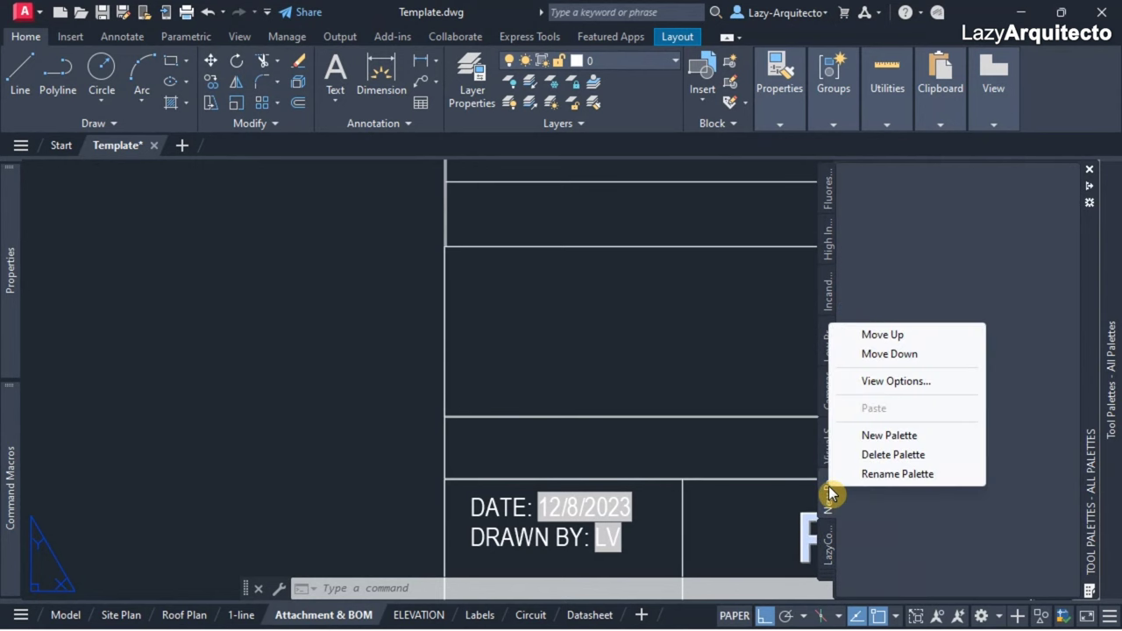
left_click(879, 437)
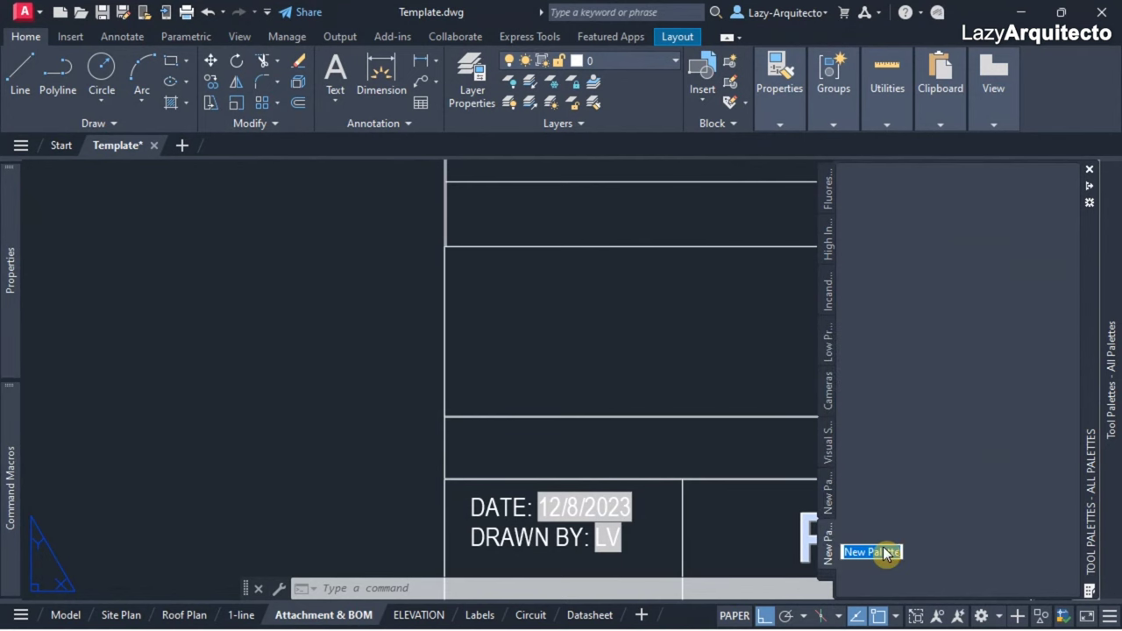
type("comm")
key("BackSpace")
key("BackSpace")
key("BackSpace")
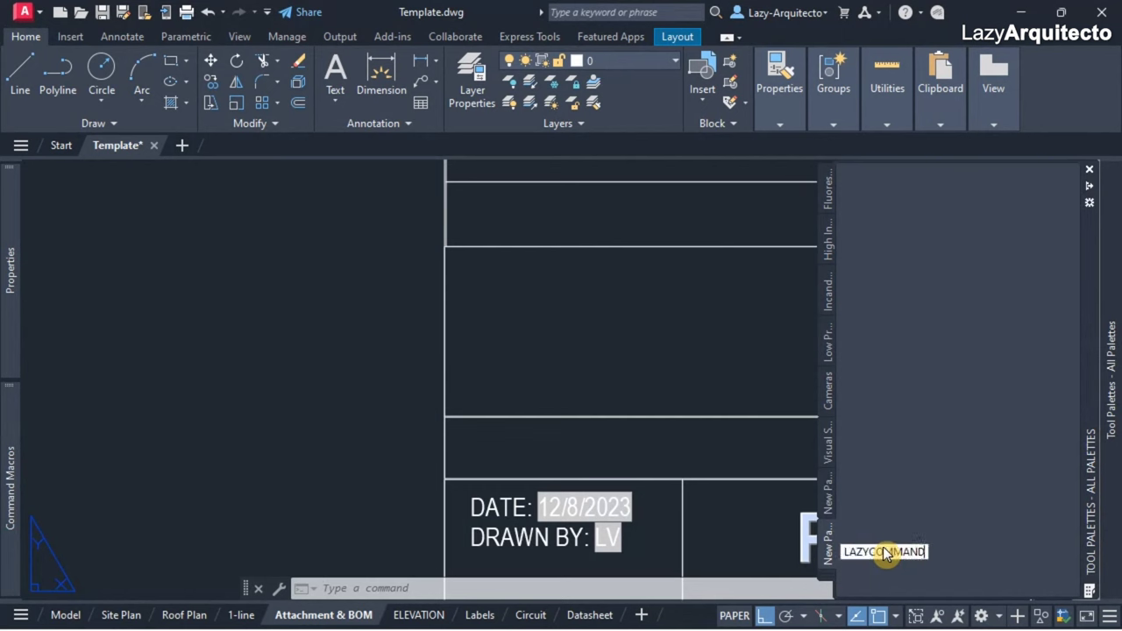
key("Return")
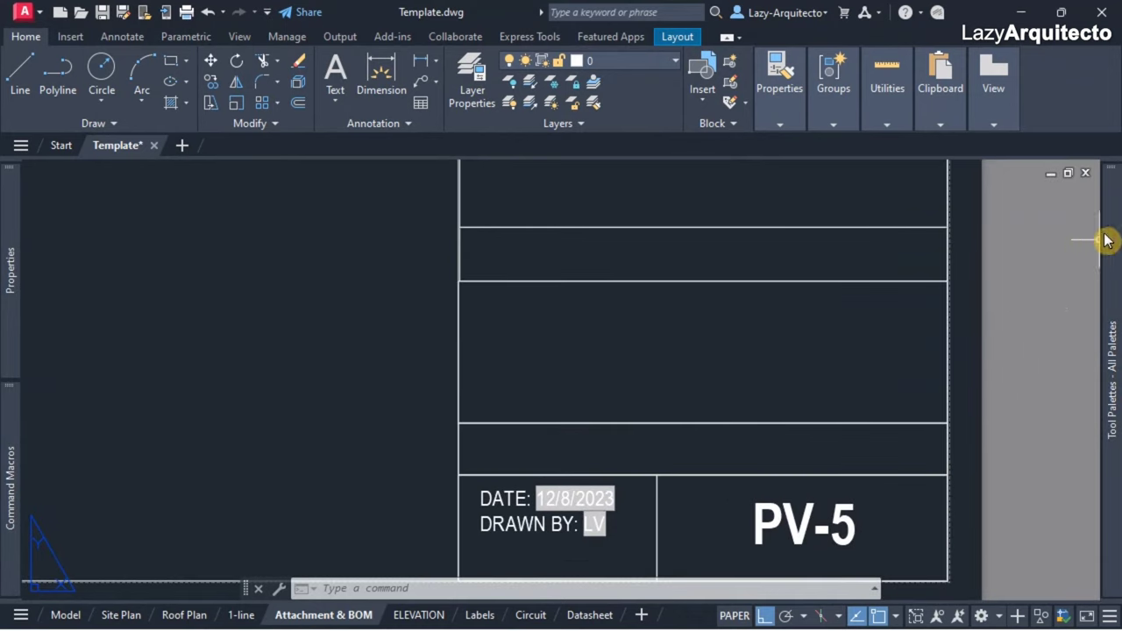
Keep the Tool Palettes permanently expanded and adjust their width beside the drawing.
left_click(1094, 192)
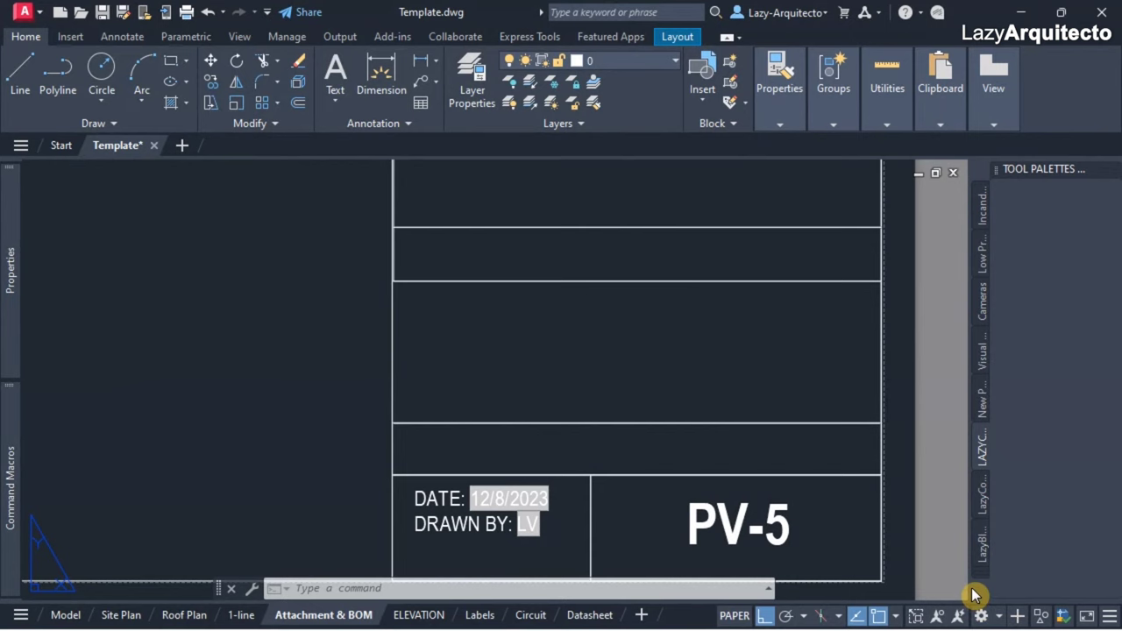
scroll(571, 446, "down", 2)
scroll(545, 402, "down", 1)
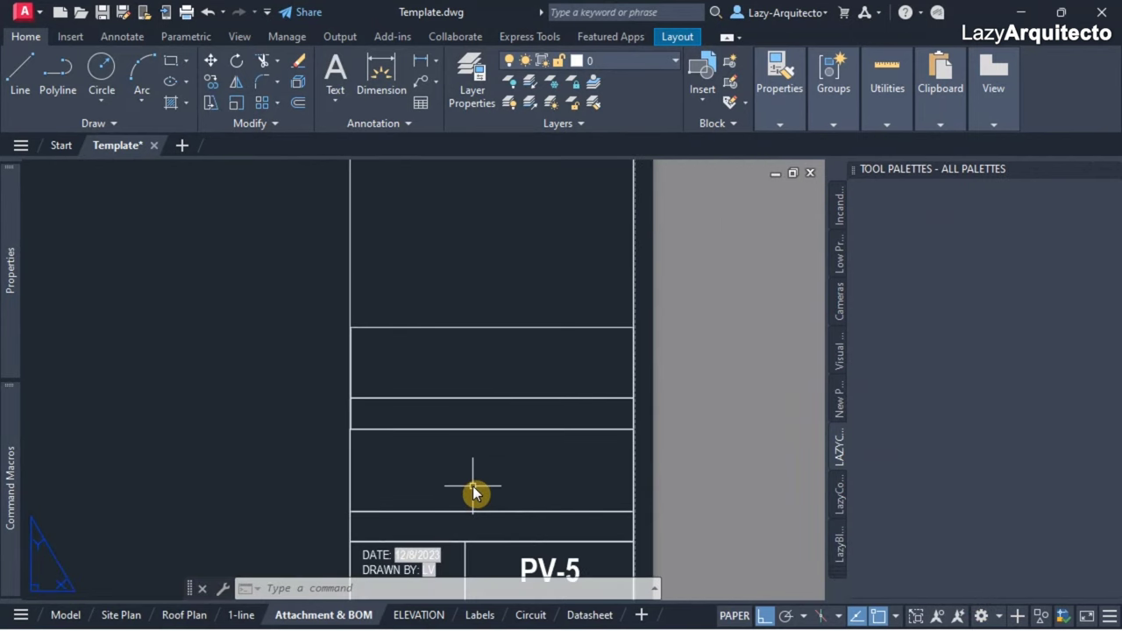
left_click_drag(827, 590, 882, 583)
Draw a small rectangle in the empty area beside the sheet and add it to the LAZYCOMMAND palette as a tool.
type("rec")
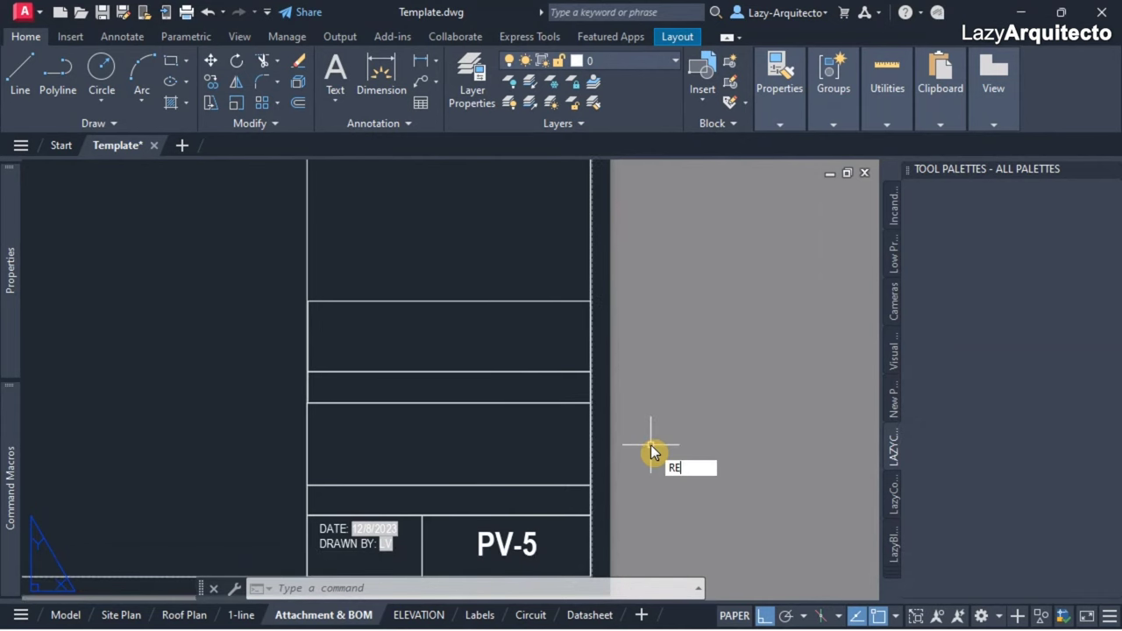
key("Return")
left_click(654, 430)
left_click(703, 446)
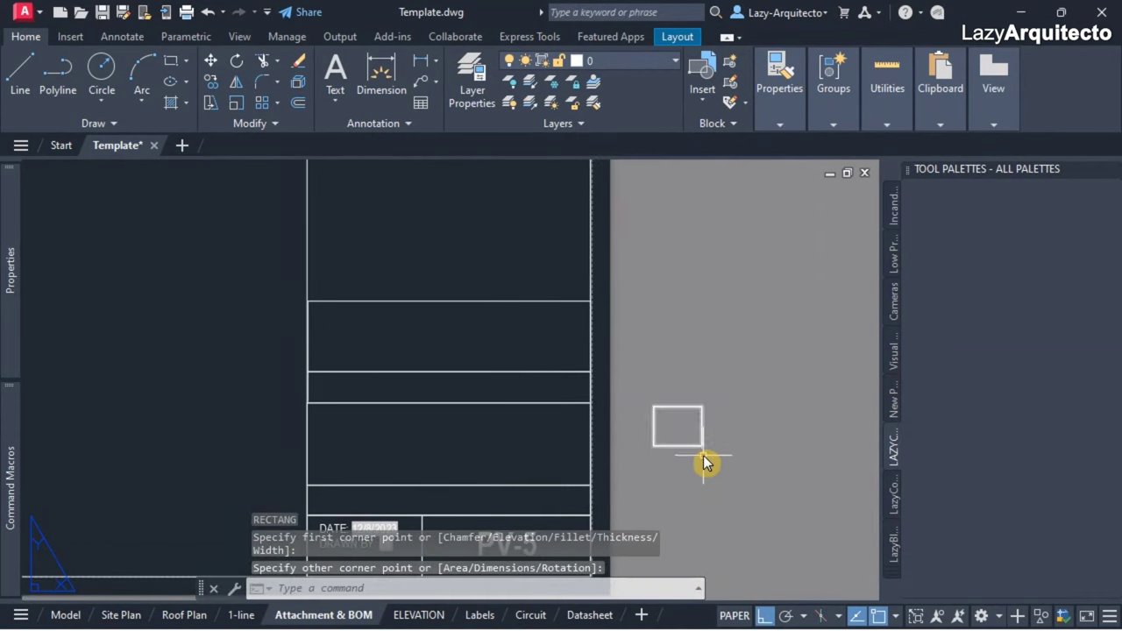
left_click(663, 407)
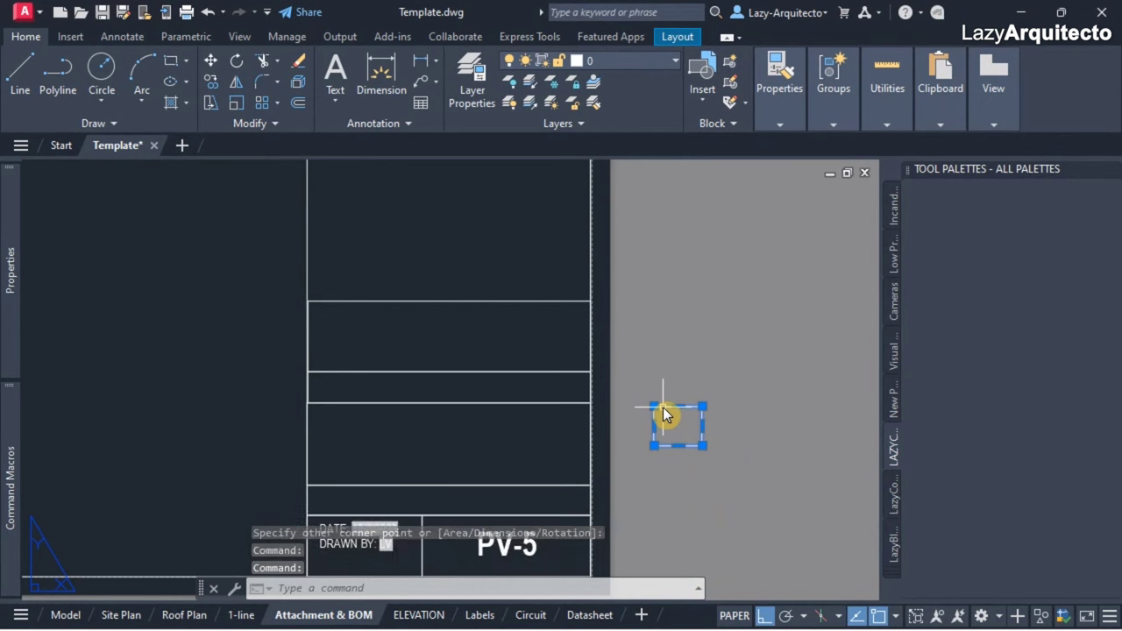
key("Escape")
left_click_drag(921, 318, 984, 238)
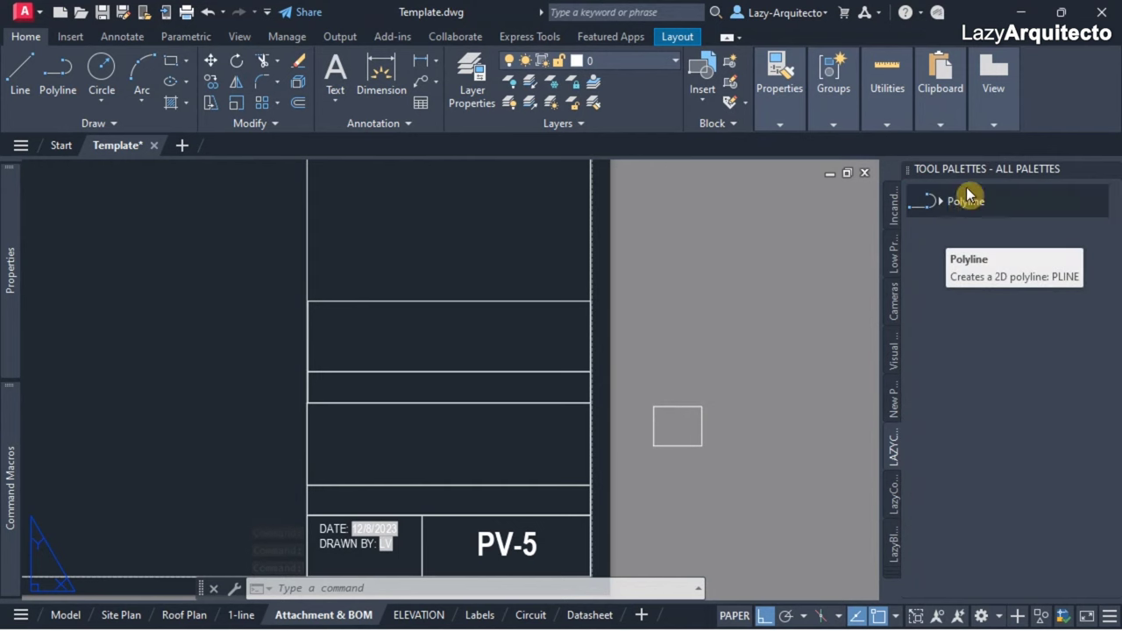
Delete the temporary rectangle beside the sheet.
left_click(735, 475)
left_click(676, 371)
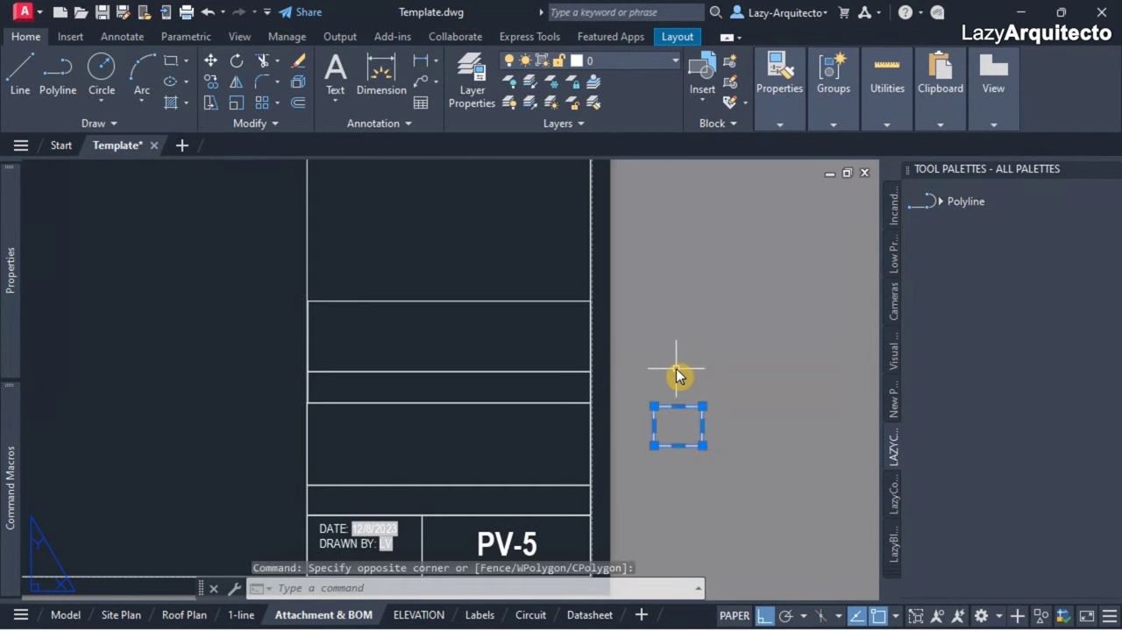
key("Delete")
middle_click_drag(676, 402, 732, 479)
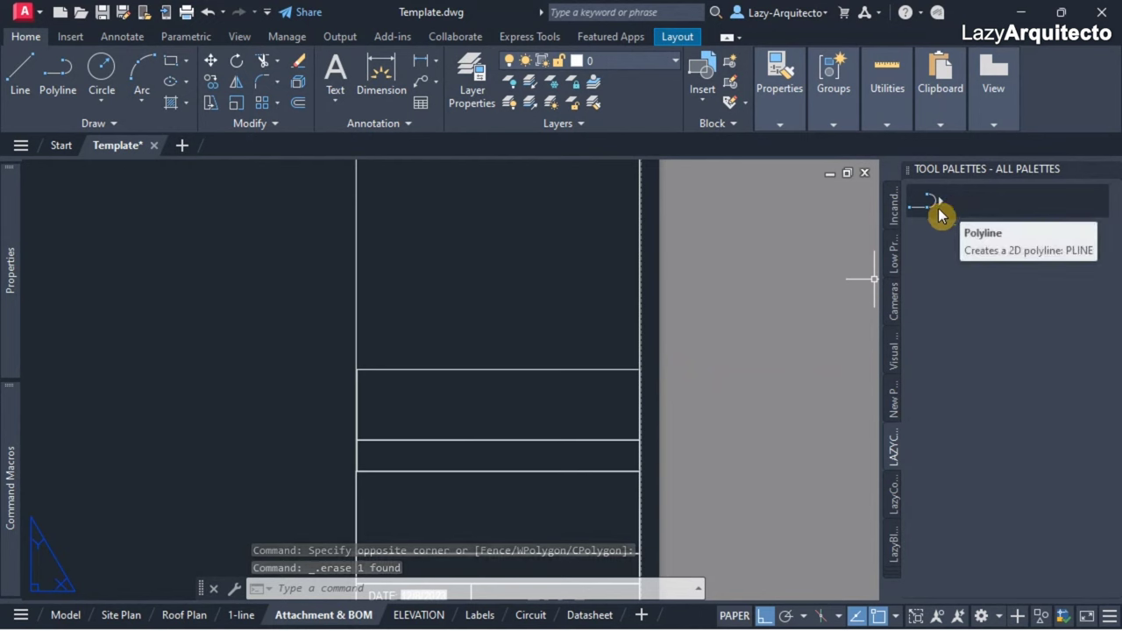
Open the properties of the Polyline tool on the LAZYCOMMAND palette, resize the dialog and name the tool lazyUPDATEFIELD.
right_click(945, 208)
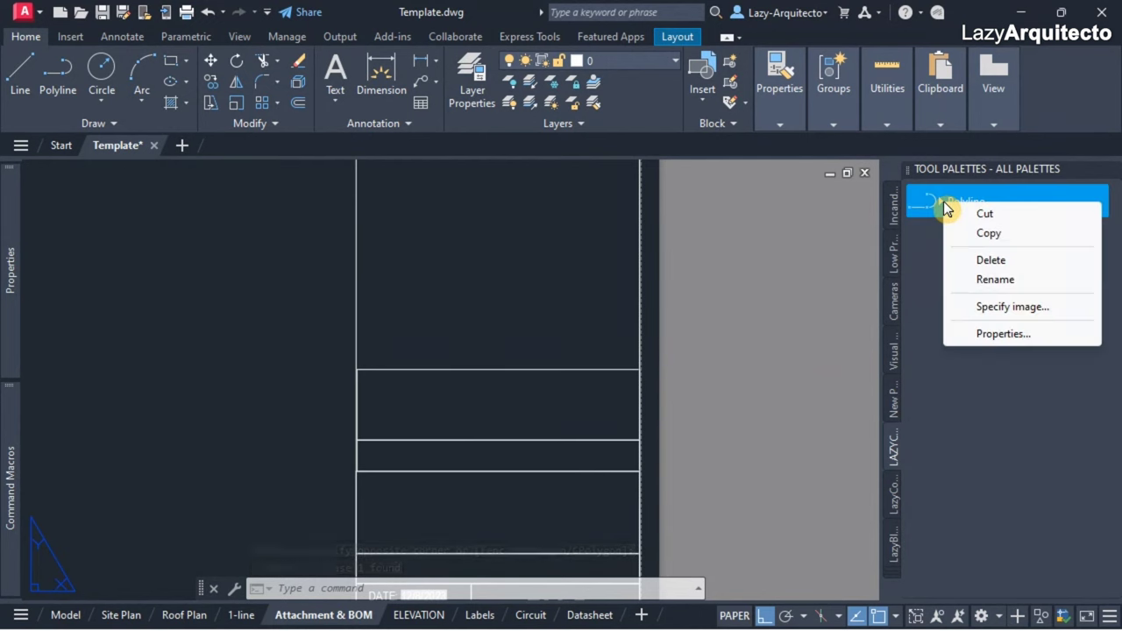
left_click(984, 337)
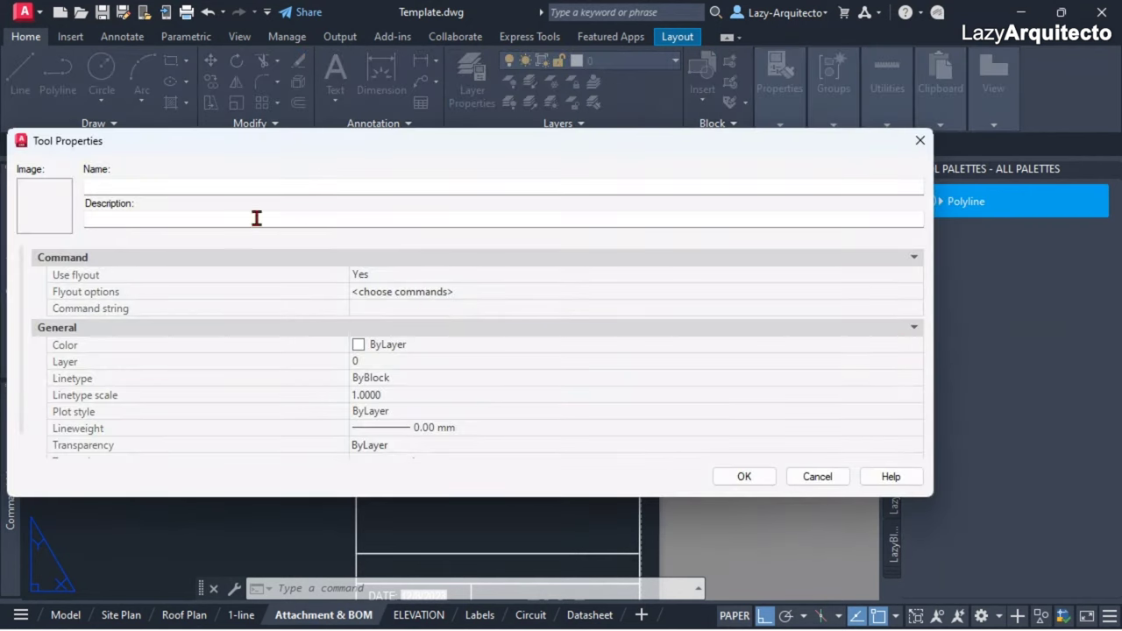
left_click(128, 186)
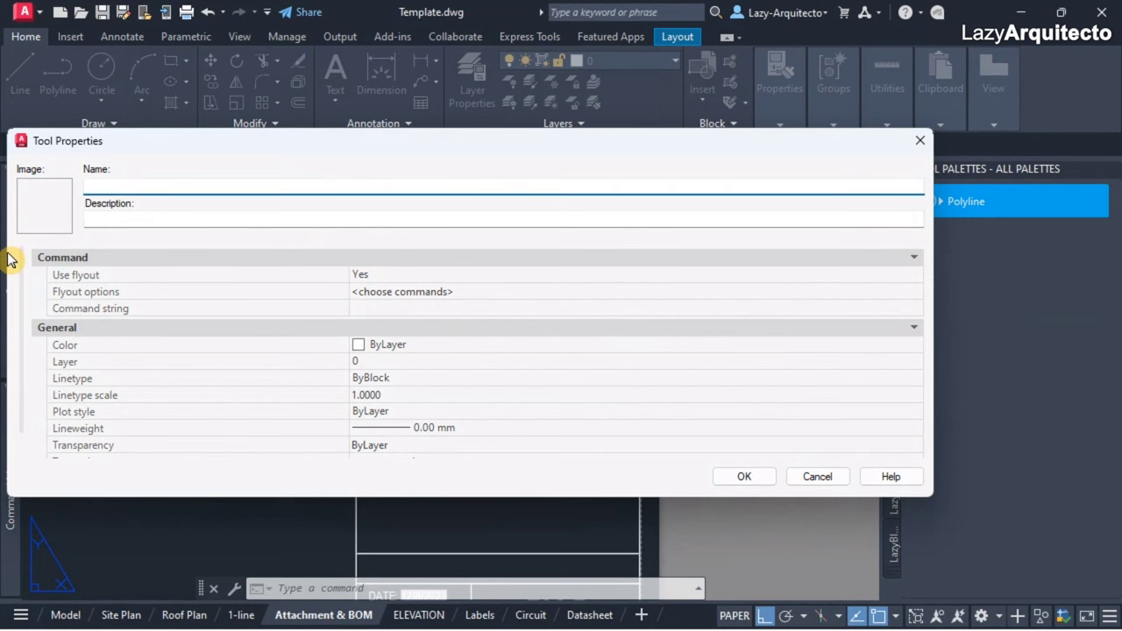
left_click_drag(9, 260, 281, 279)
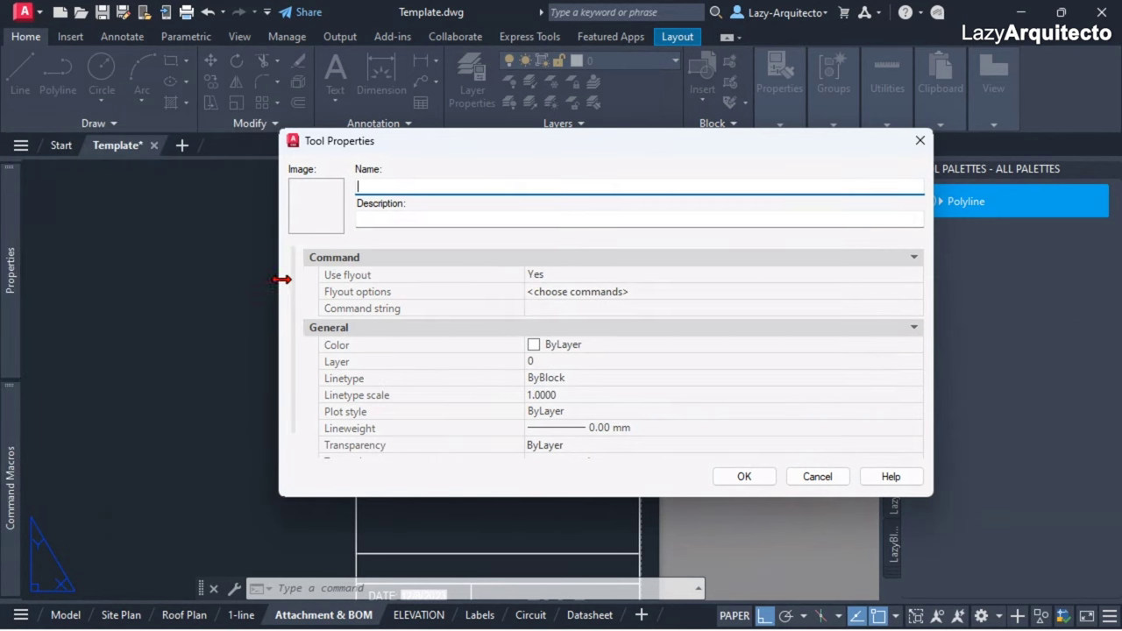
left_click_drag(616, 143, 645, 167)
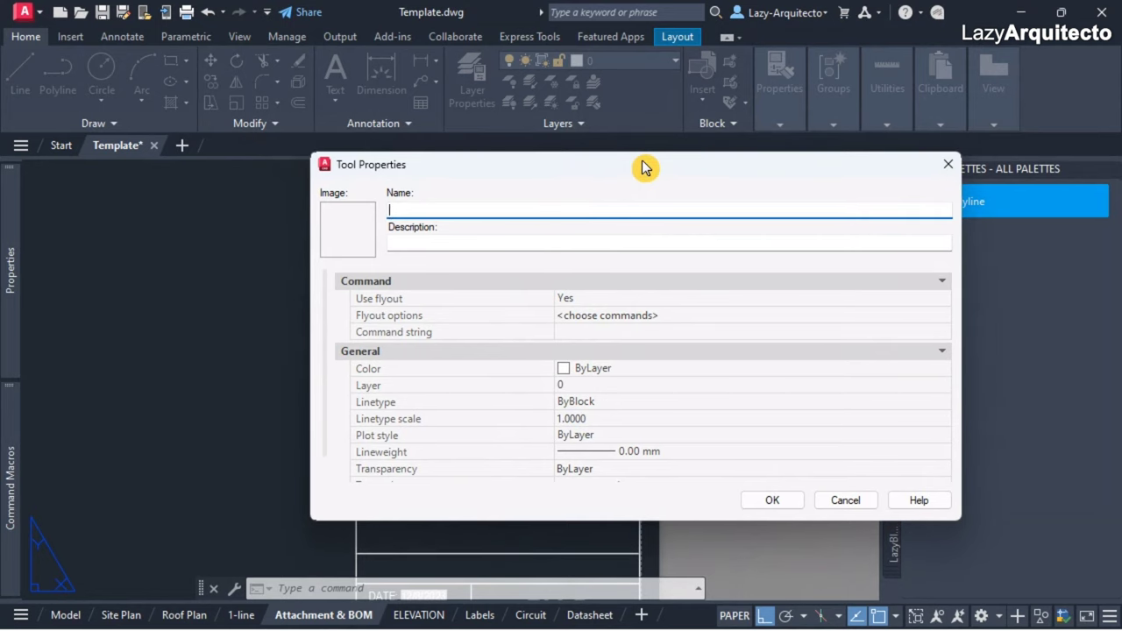
left_click_drag(960, 254, 920, 255)
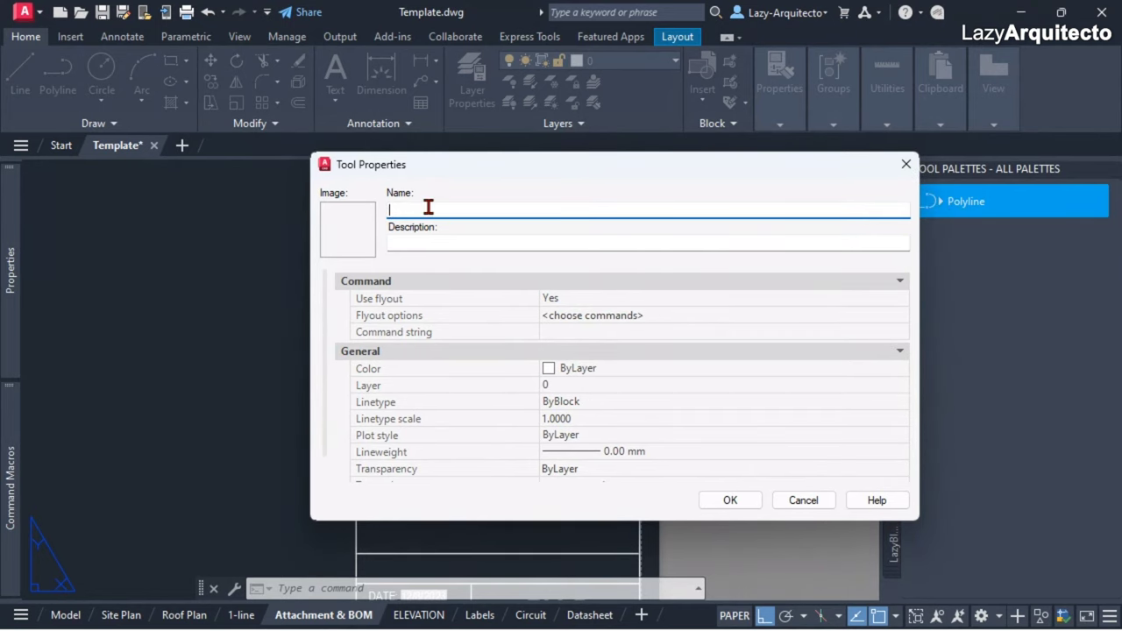
type("L")
type("lazy")
type("UPDATEFIELD")
Enter the tool description "This command update all fields in all layouts".
left_click(419, 243)
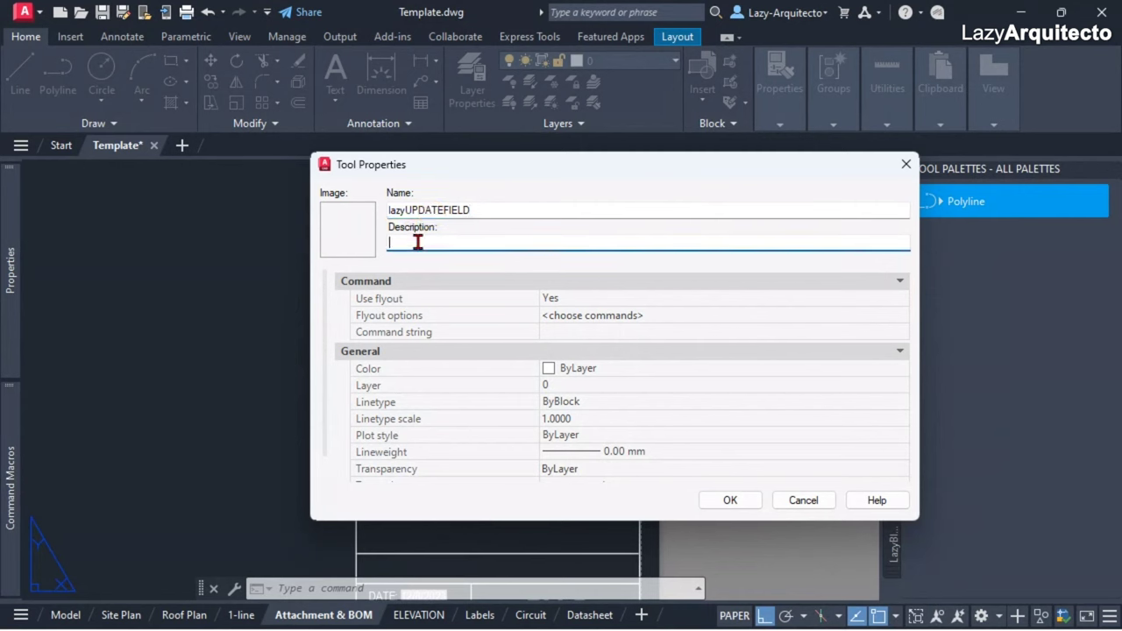
type("This command update all fields in all layouts")
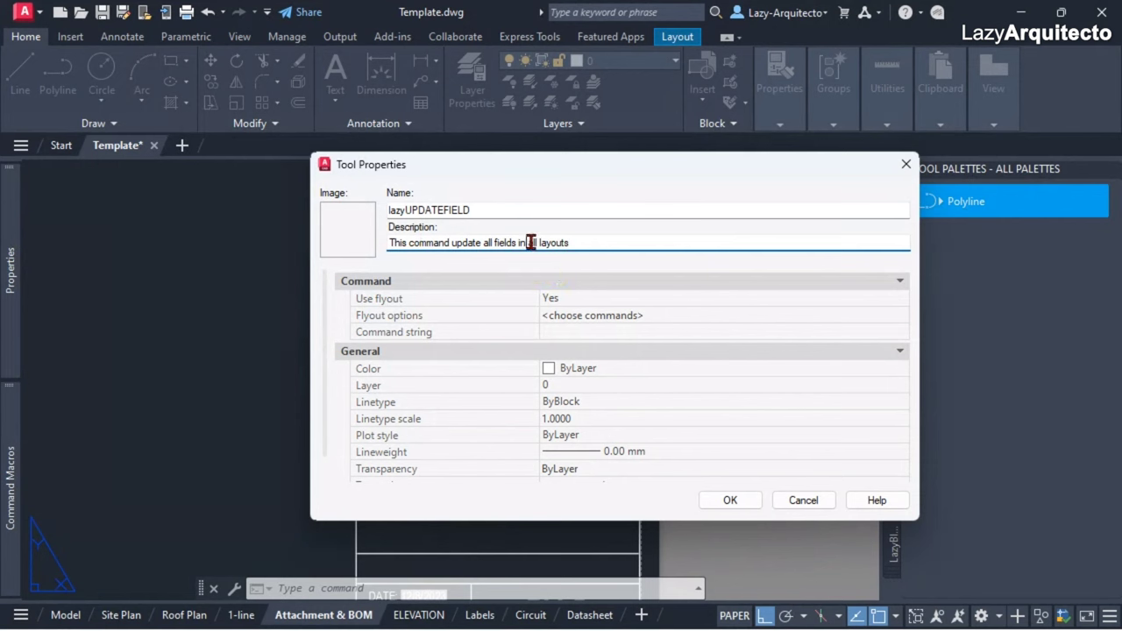
left_click(584, 241)
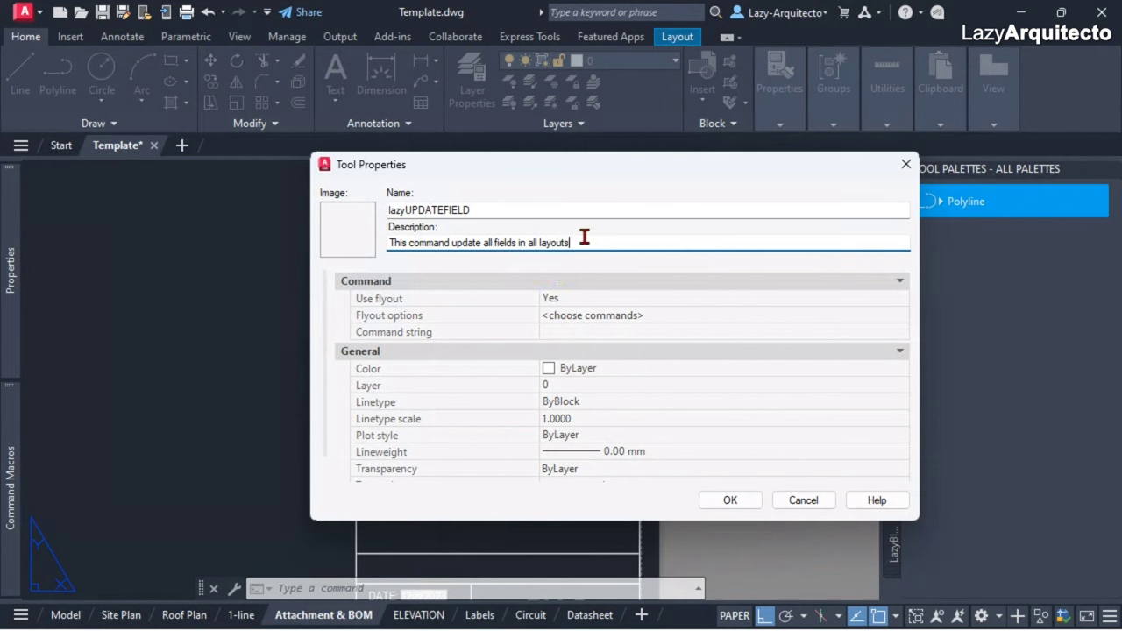
right_click(341, 233)
left_click(383, 245)
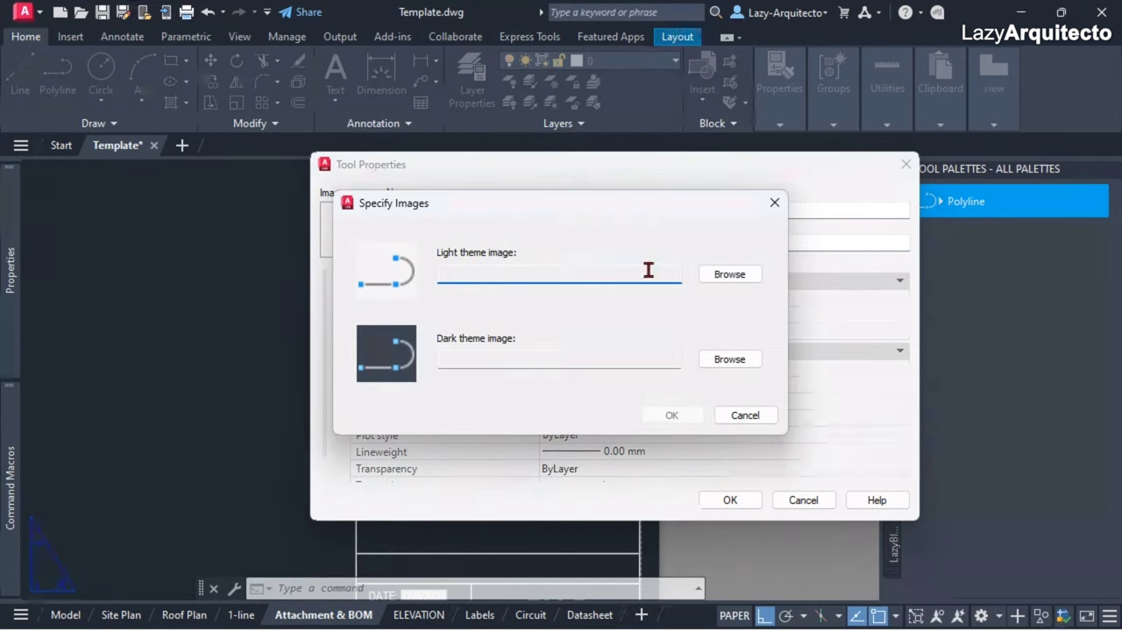
left_click(729, 275)
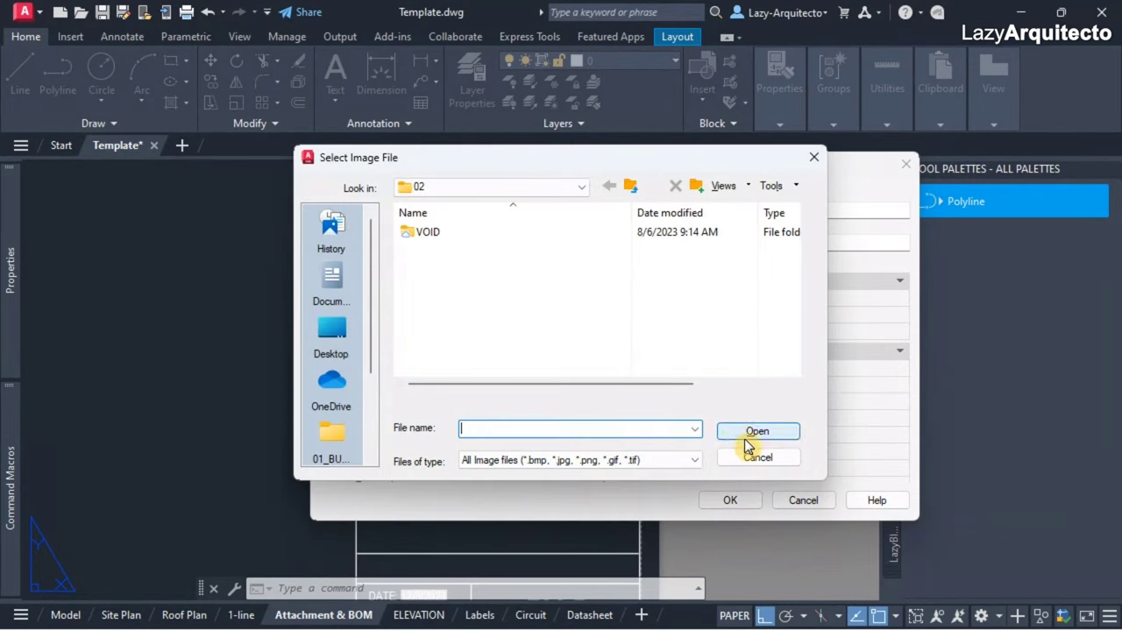
left_click(749, 452)
left_click(742, 417)
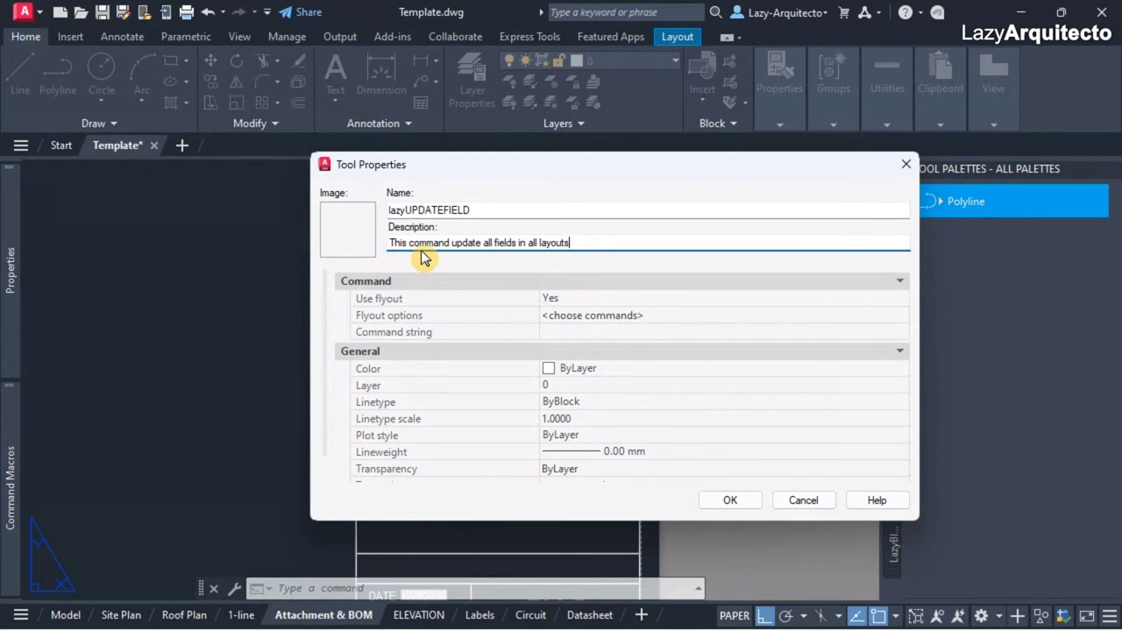
Set the tool's Use flyout option to No.
left_click(561, 338)
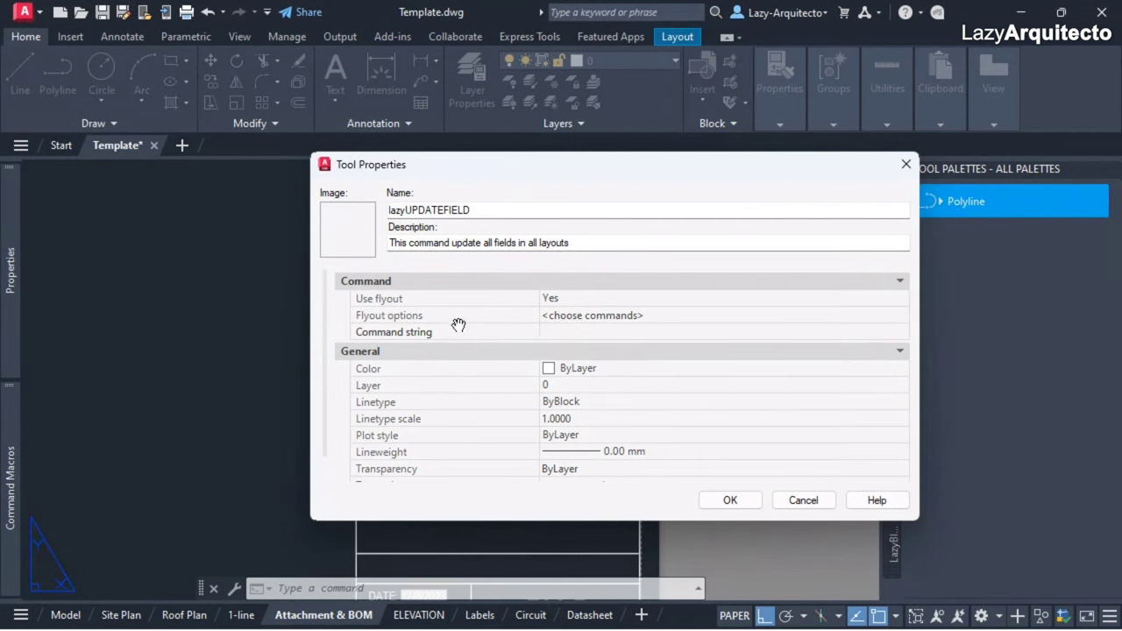
left_click(568, 338)
left_click(576, 300)
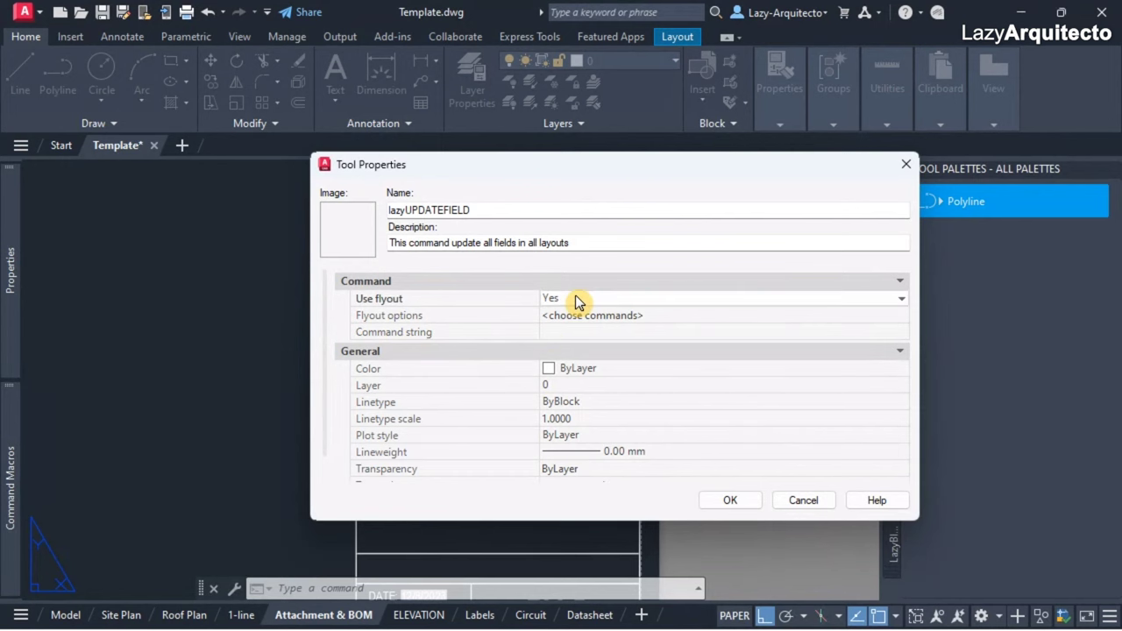
left_click(577, 300)
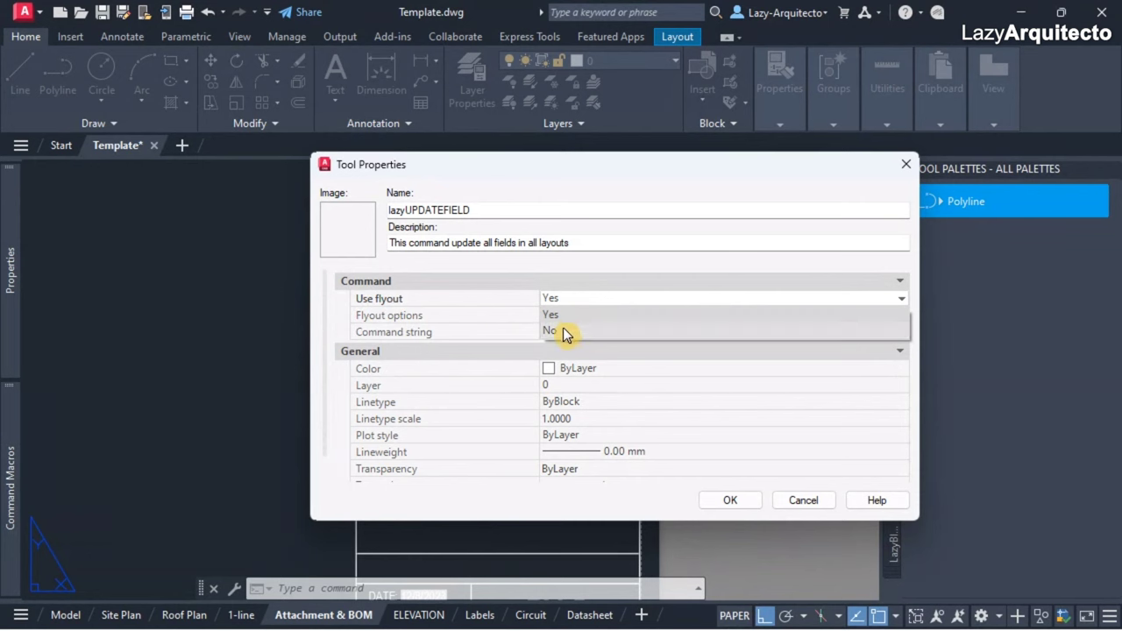
left_click(561, 333)
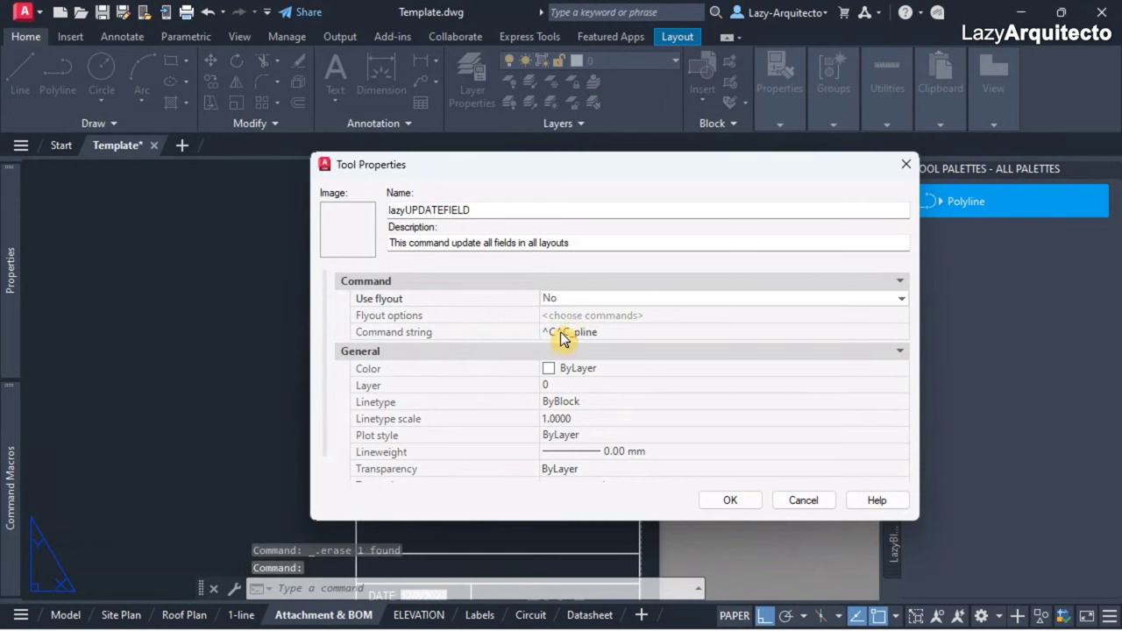
Replace the default polyline command string of the tool with (vl-load-com).
left_click(606, 333)
left_click(612, 333)
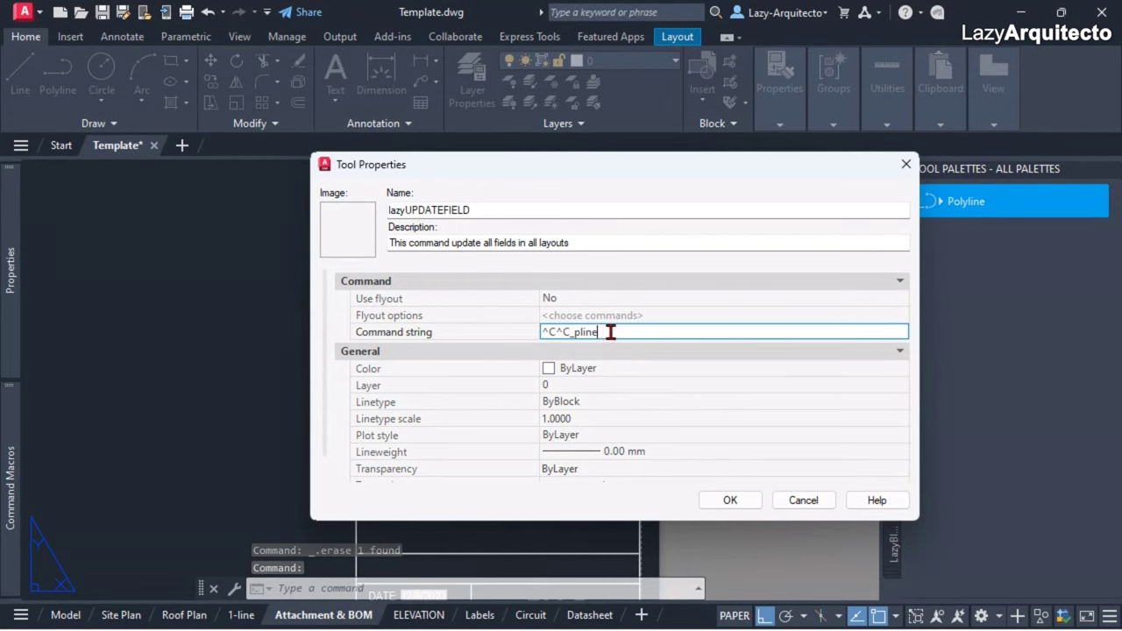
left_click_drag(611, 332, 534, 331)
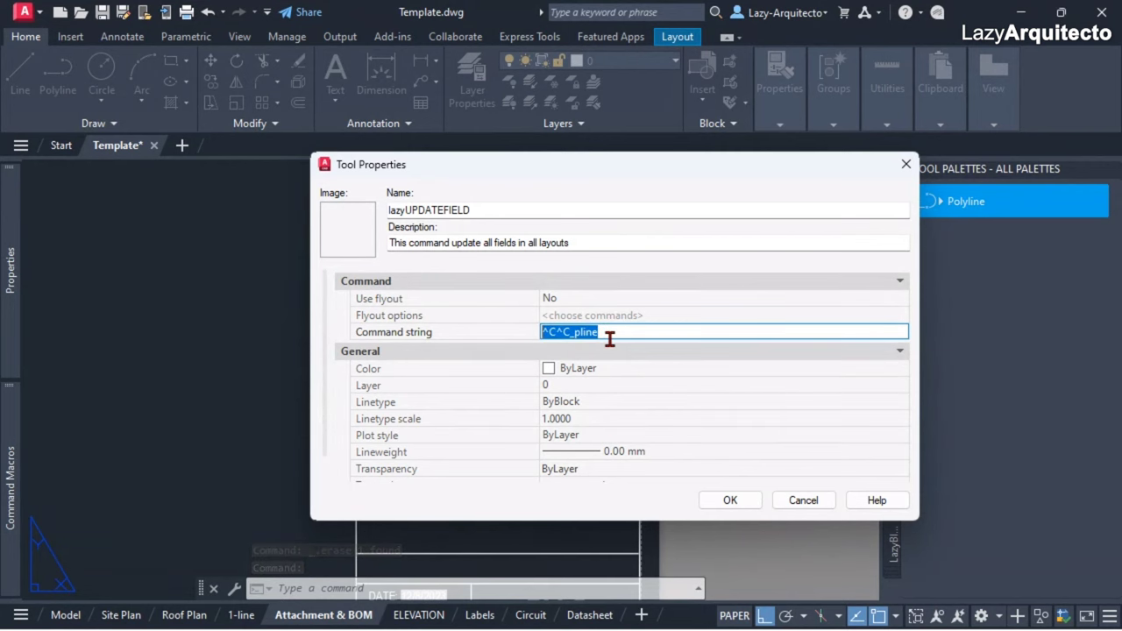
key("BackSpace")
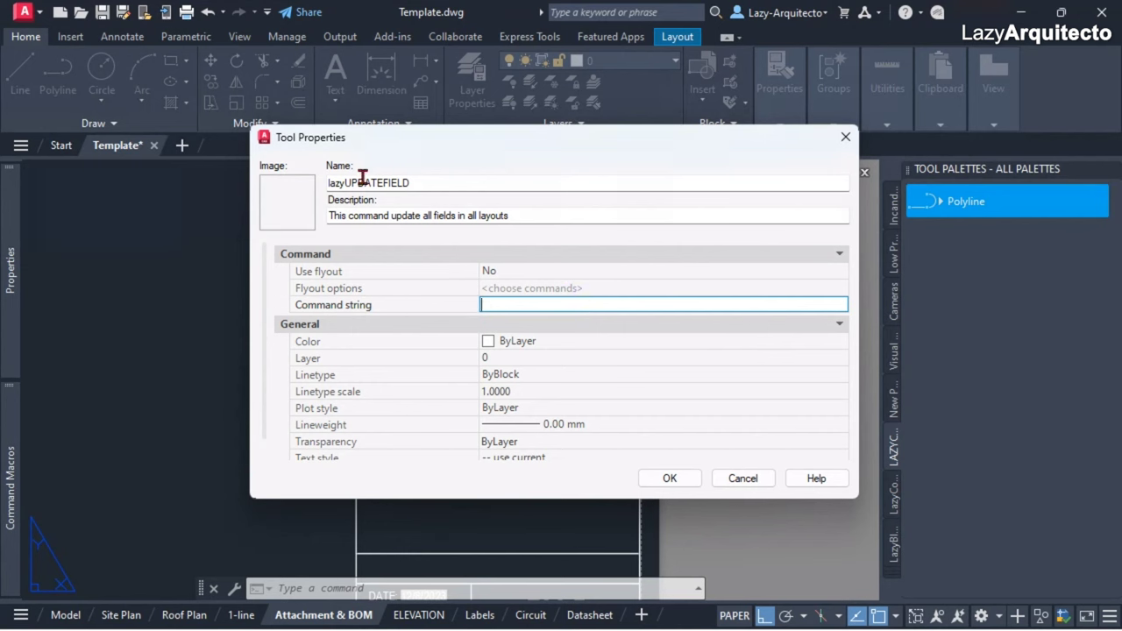
left_click_drag(421, 183, 327, 183)
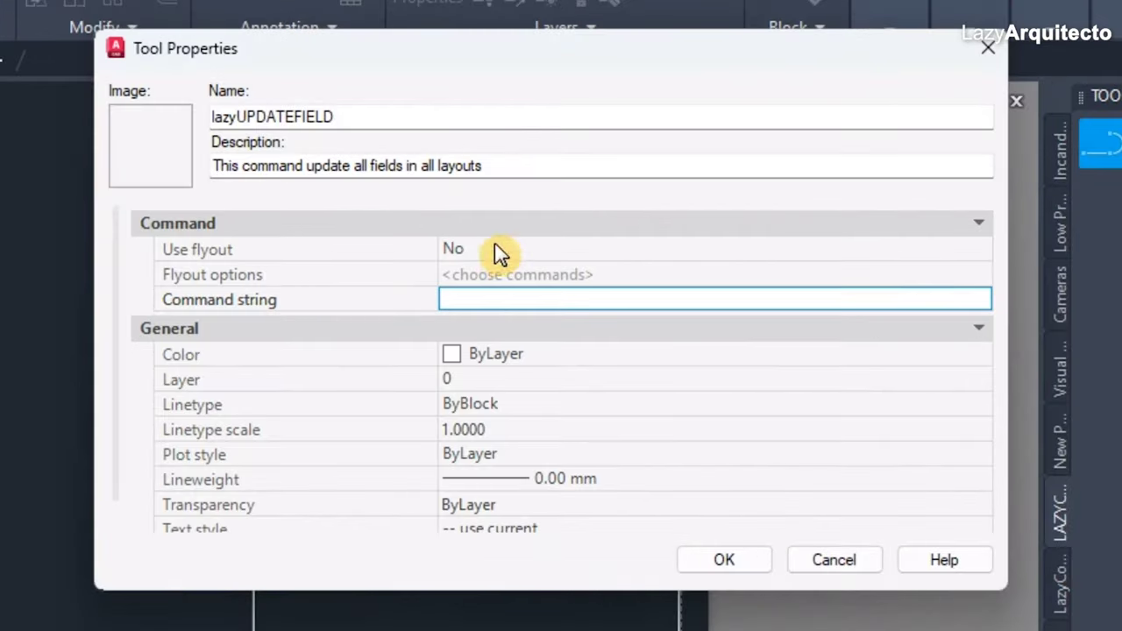
left_click(512, 305)
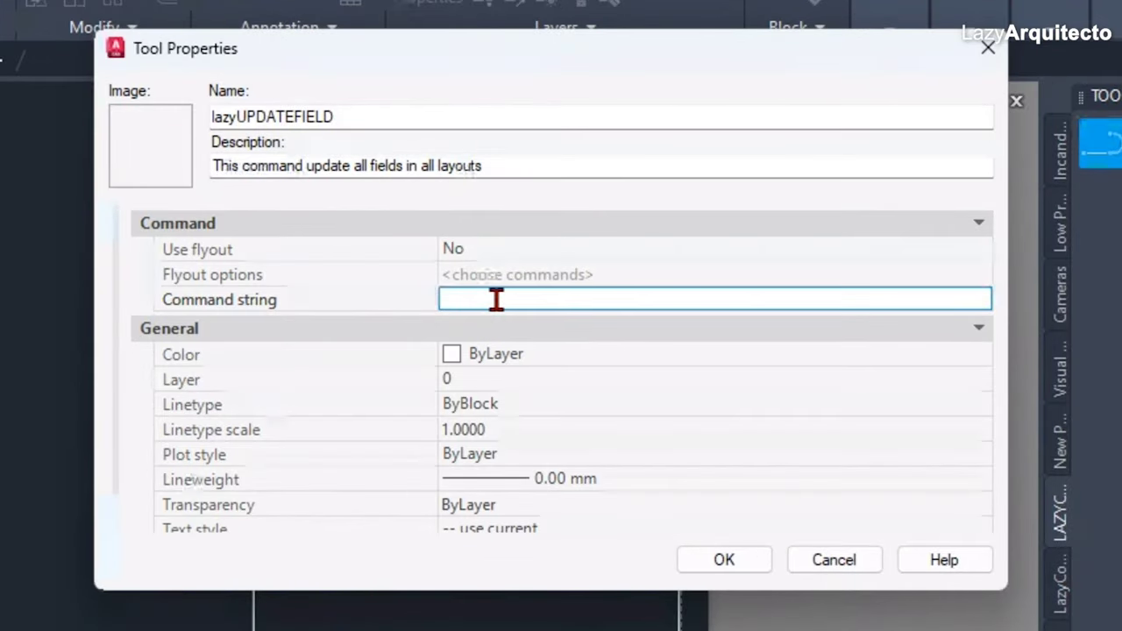
type("(vl-load-com)")
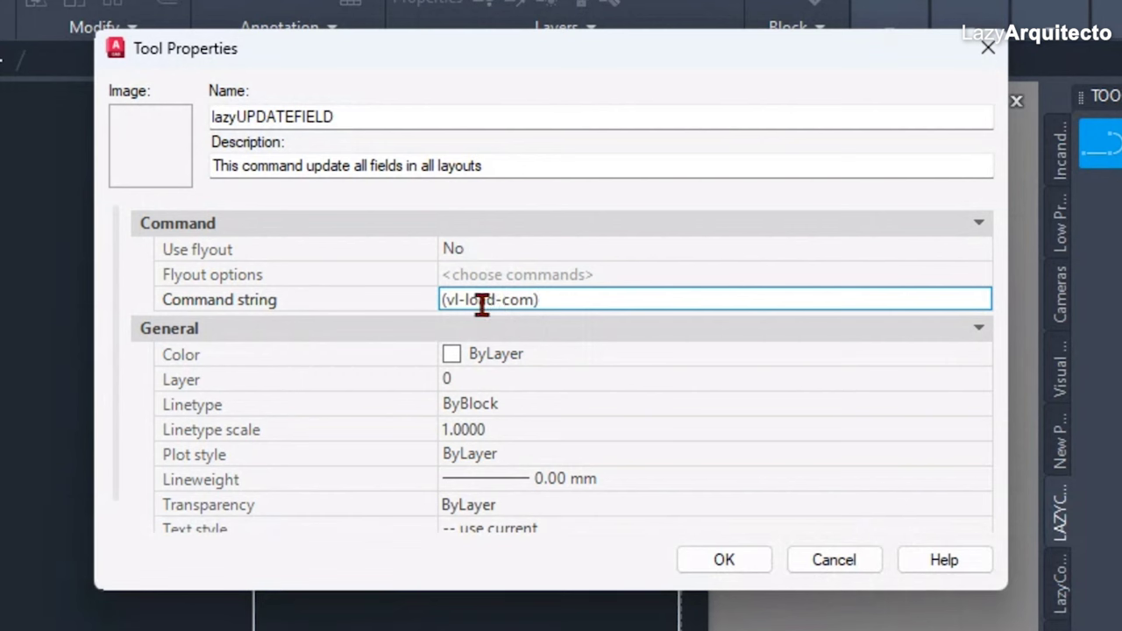
key("BackSpace")
type(")")
key("ctrl+a")
key("ctrl+x")
key("ctrl+z")
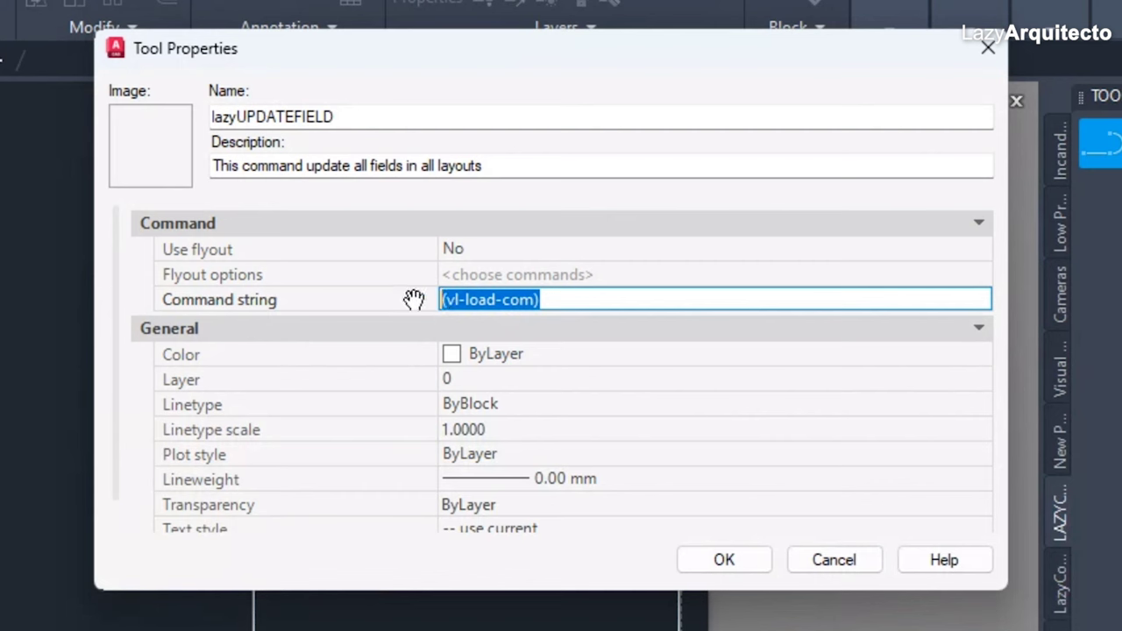
left_click(584, 305)
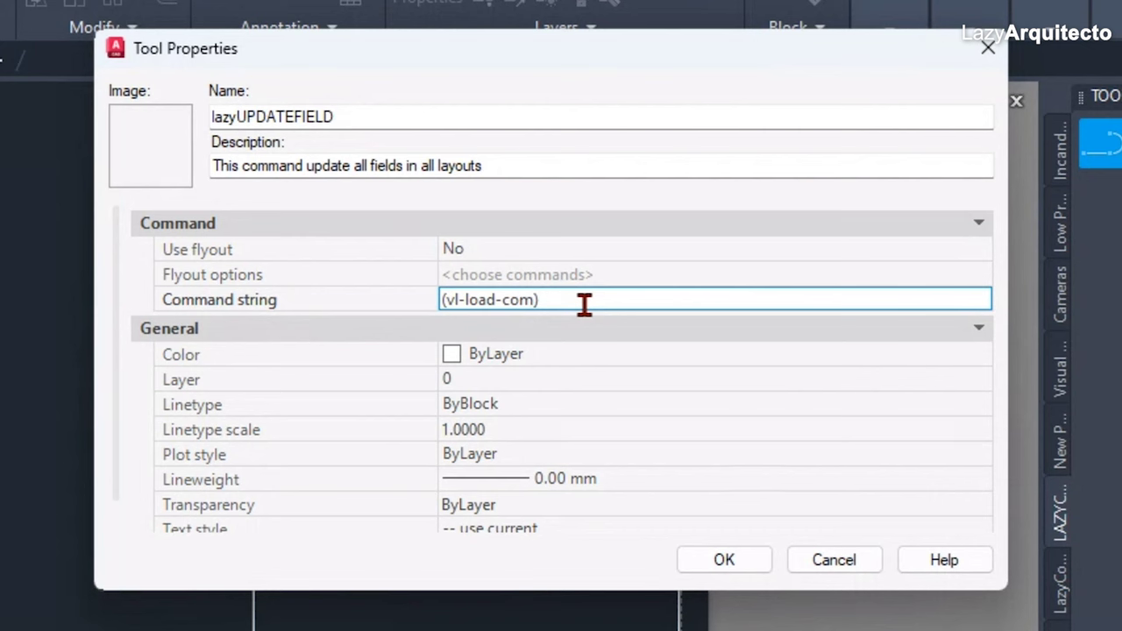
left_click_drag(541, 303, 424, 300)
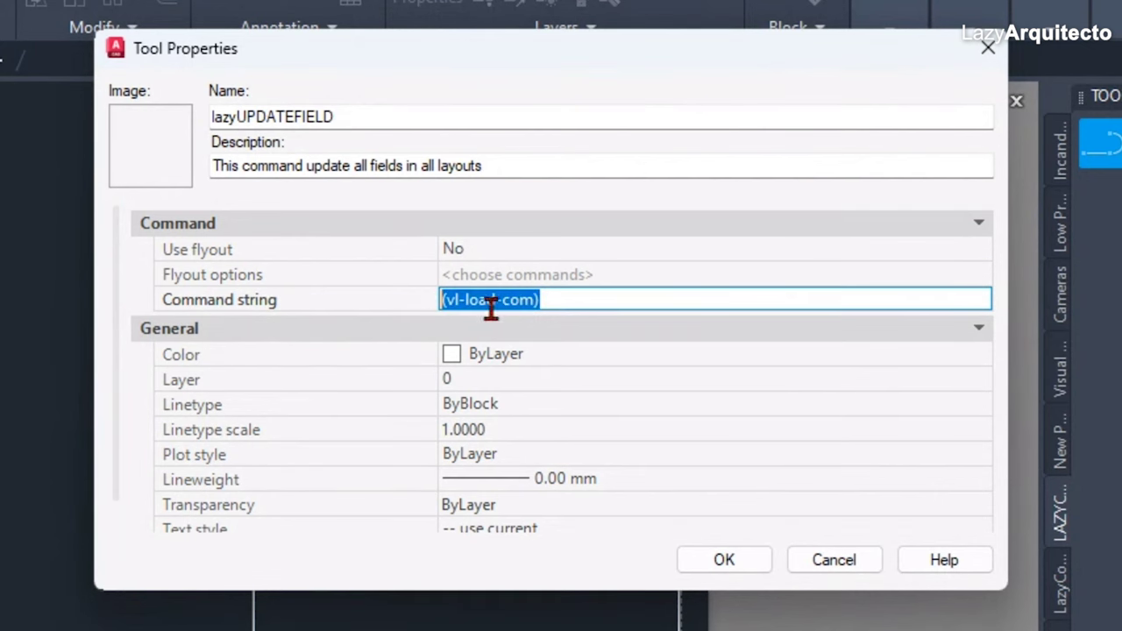
left_click(558, 301)
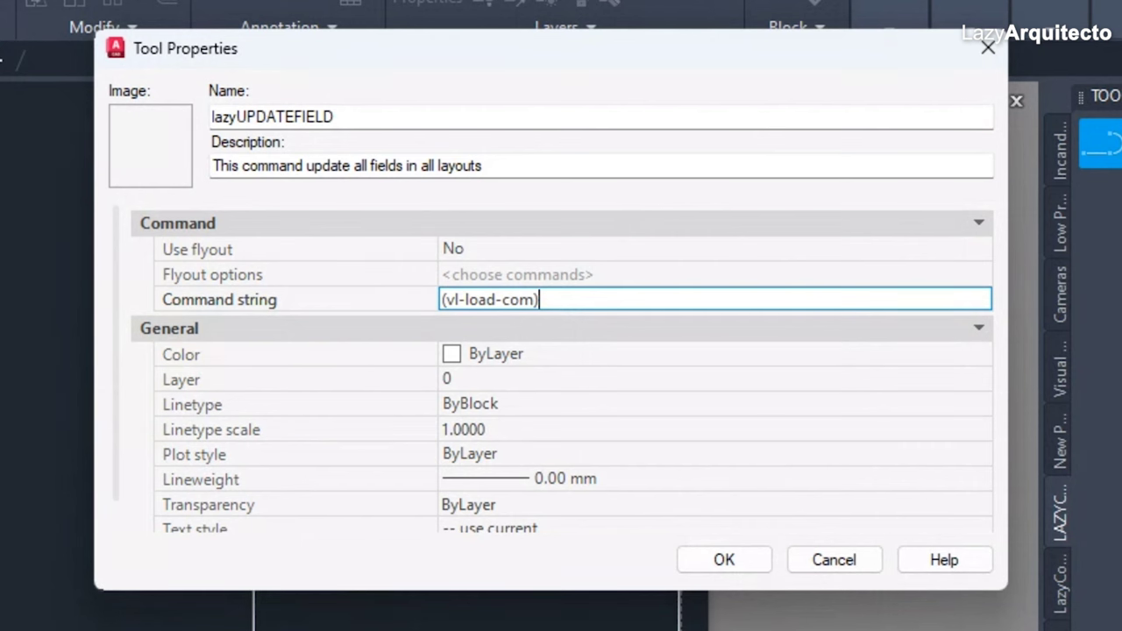
Append (setq acad (vlax-get-acad-object) acdoc (vla-get-ActiveDocument acad) aclay (vla-get-ActiveLayout acdoc)) to the end of the command string.
key("ctrl+v")
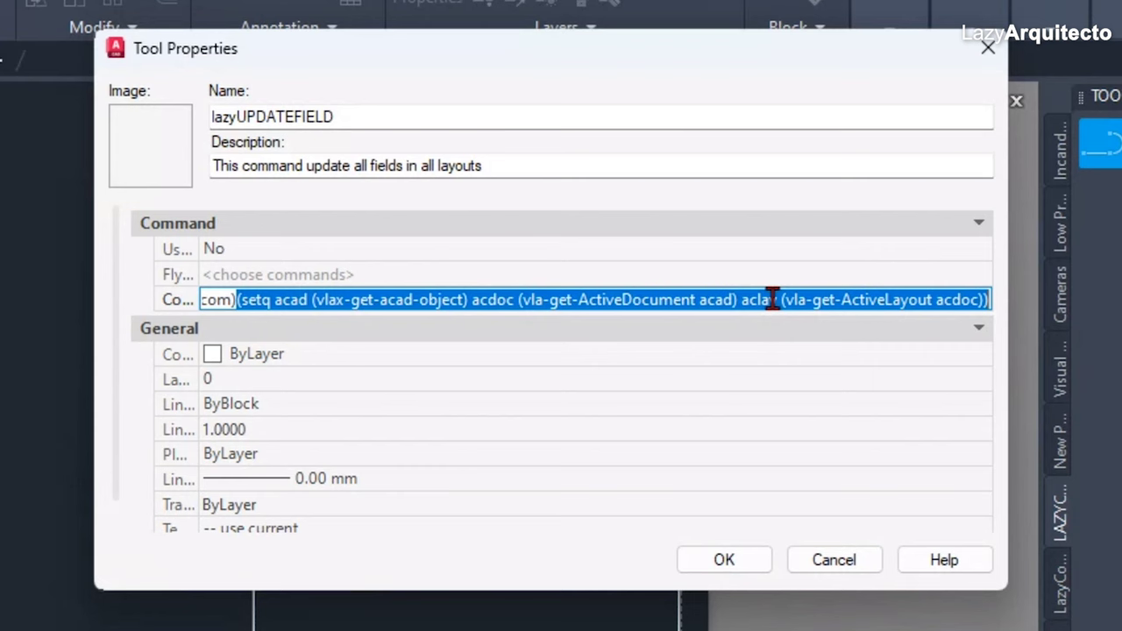
left_click(868, 298)
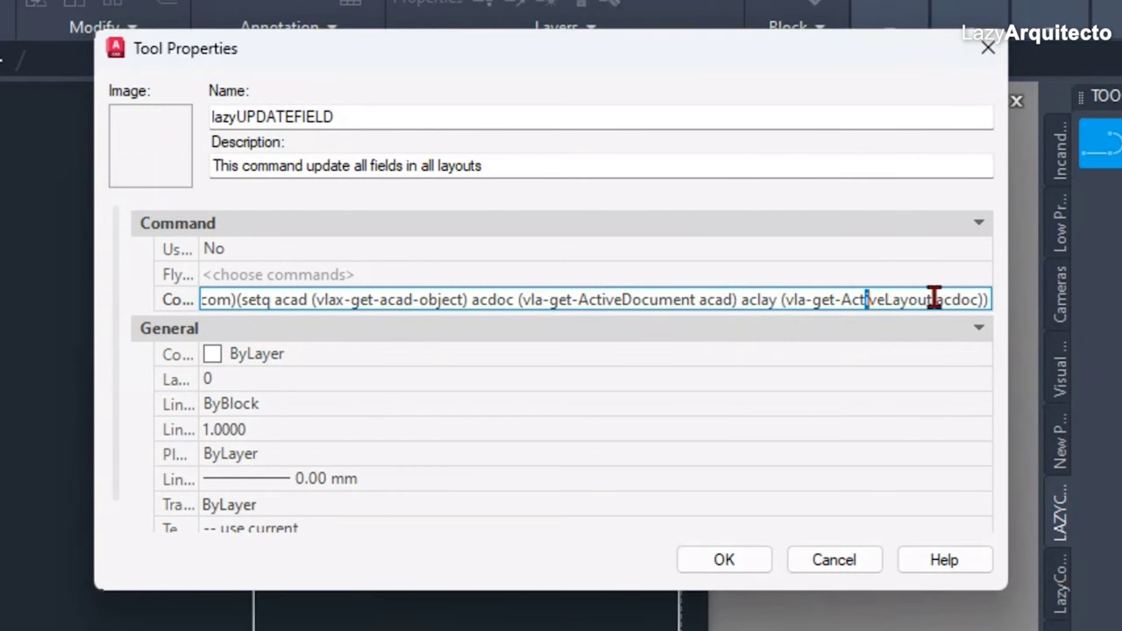
left_click_drag(934, 298, 992, 298)
Append the layout loop opening (vlax-for layout (vla-get-Layouts acdoc) to the end of the command string.
left_click(967, 304)
key("ctrl+v")
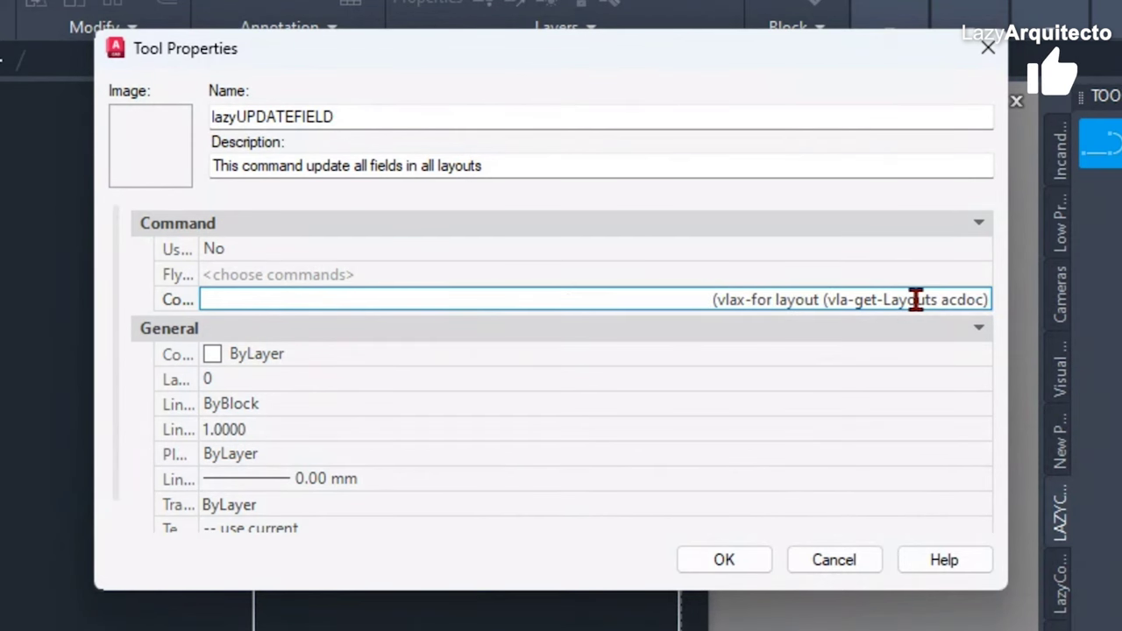
key("Return")
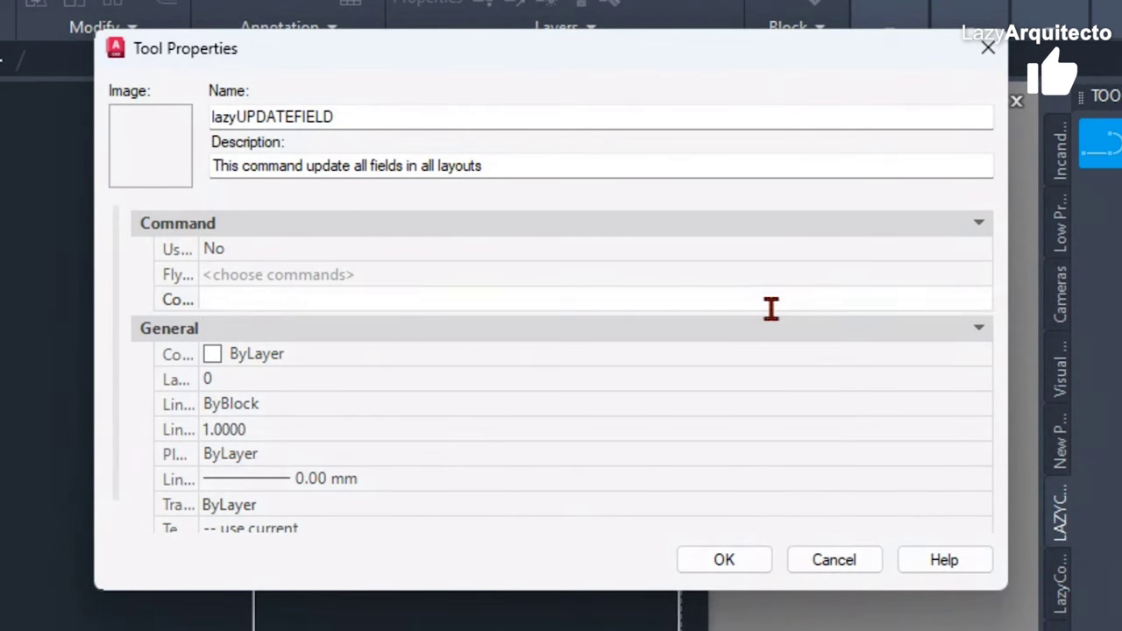
left_click_drag(771, 308, 991, 318)
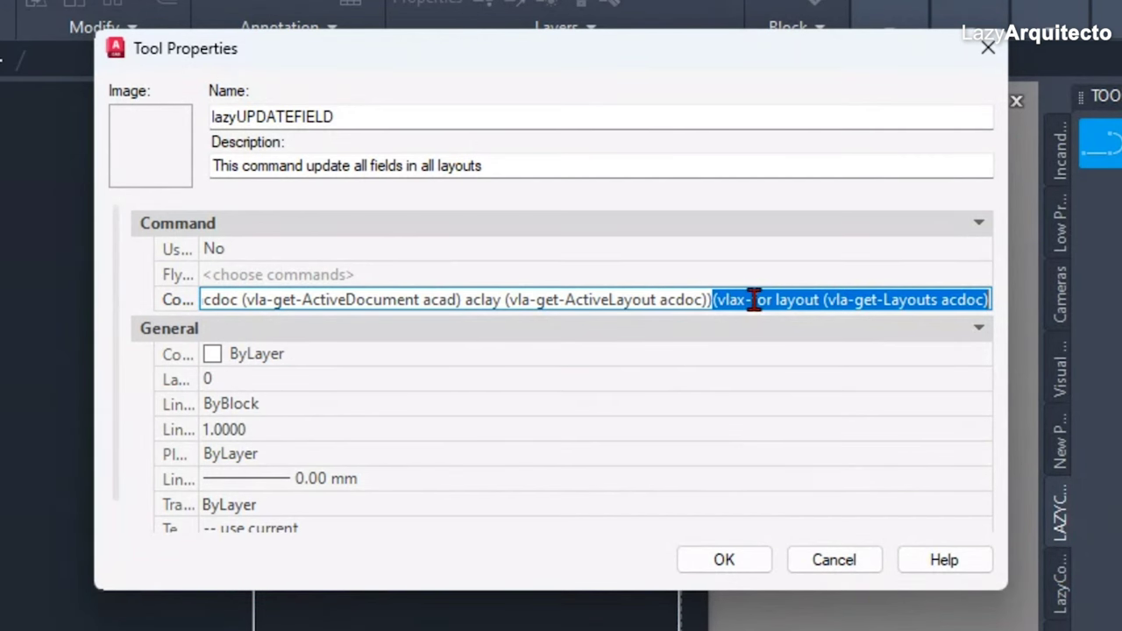
Append (vla-put-ActiveLayout acdoc layout) to the layout loop at the end of the command string.
key("alt+Tab")
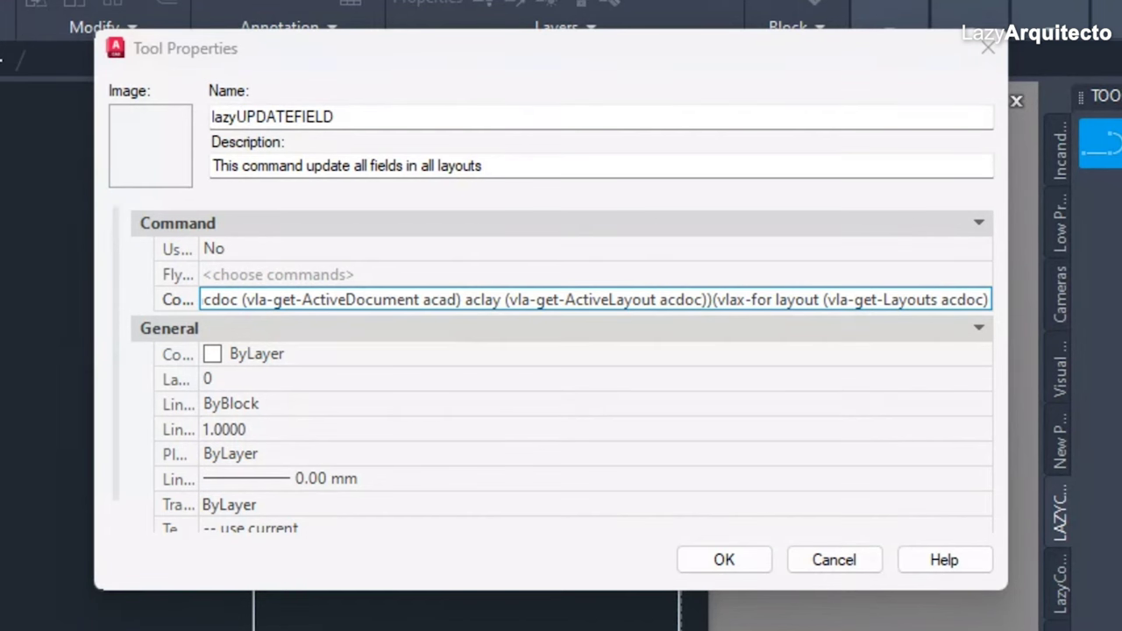
key("alt+Tab")
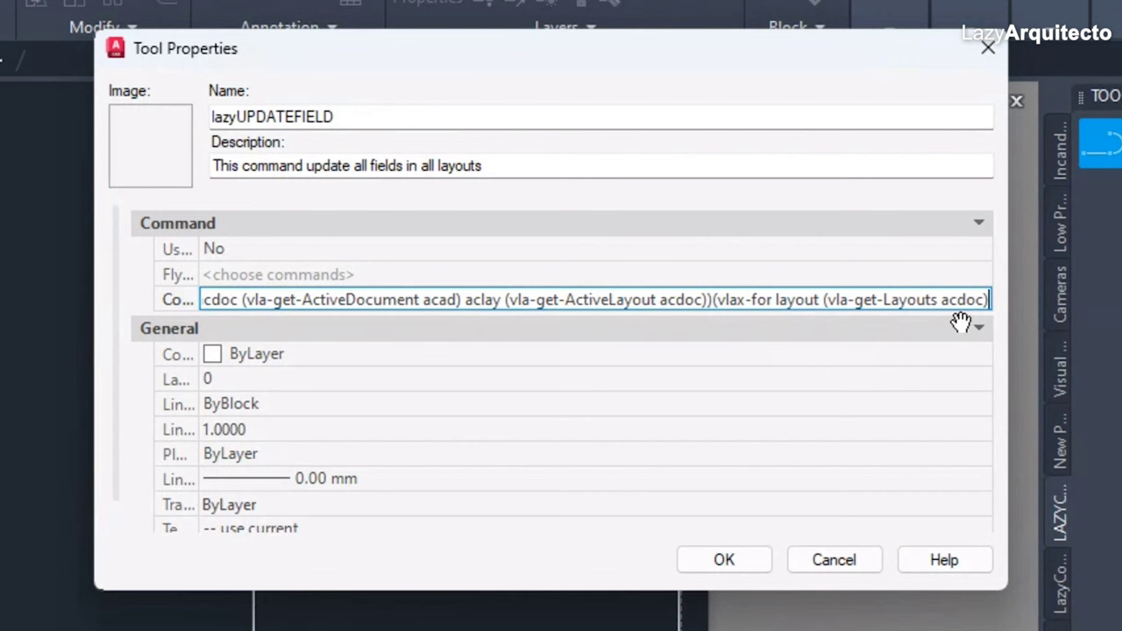
key("ctrl+v")
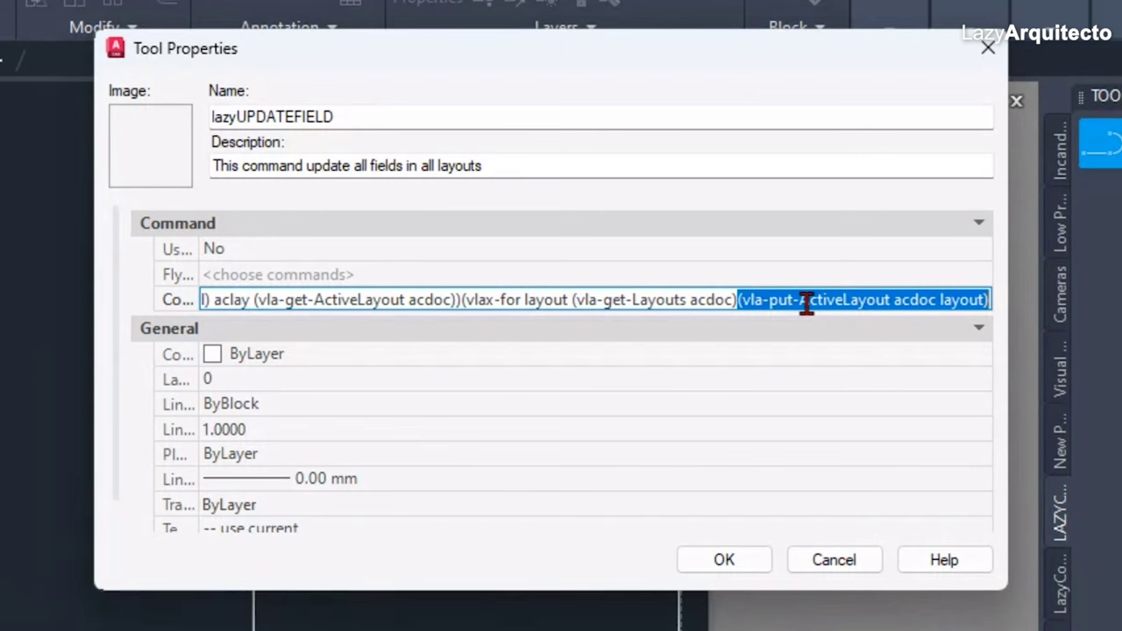
Append (command "._UPDATEFIELD" "all" "")) to the command string to update every field and close the layout loop.
left_click(990, 300)
key("ctrl+a")
key("ctrl+v")
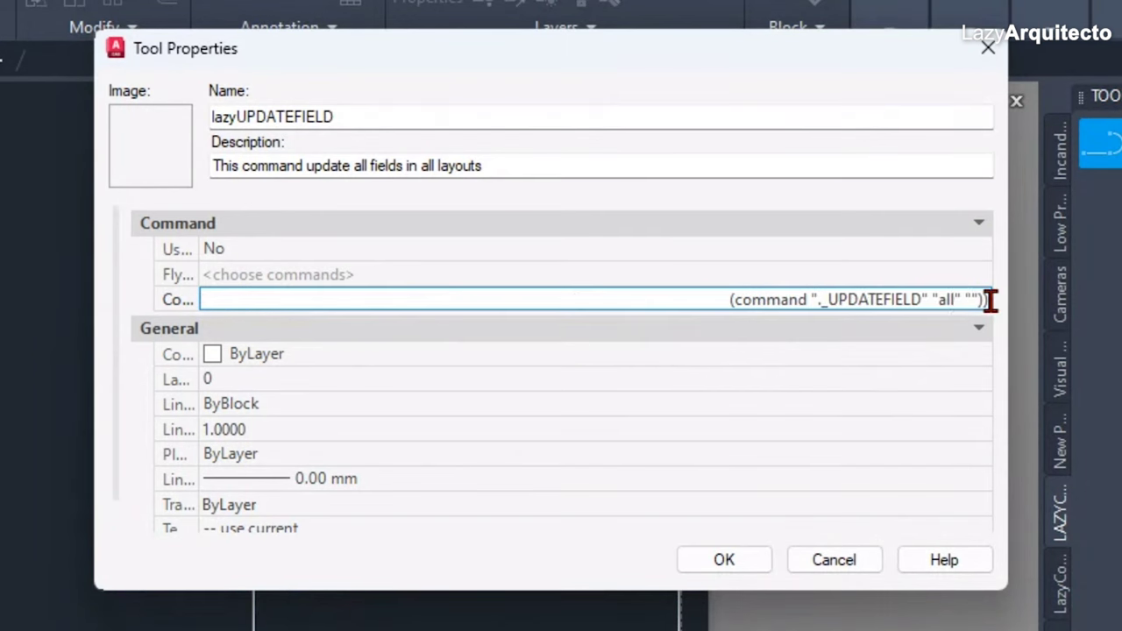
Append (vla-put-ActiveLayout acdoc aclay) to the end of the command string to return to the original layout.
left_click_drag(729, 300, 972, 301)
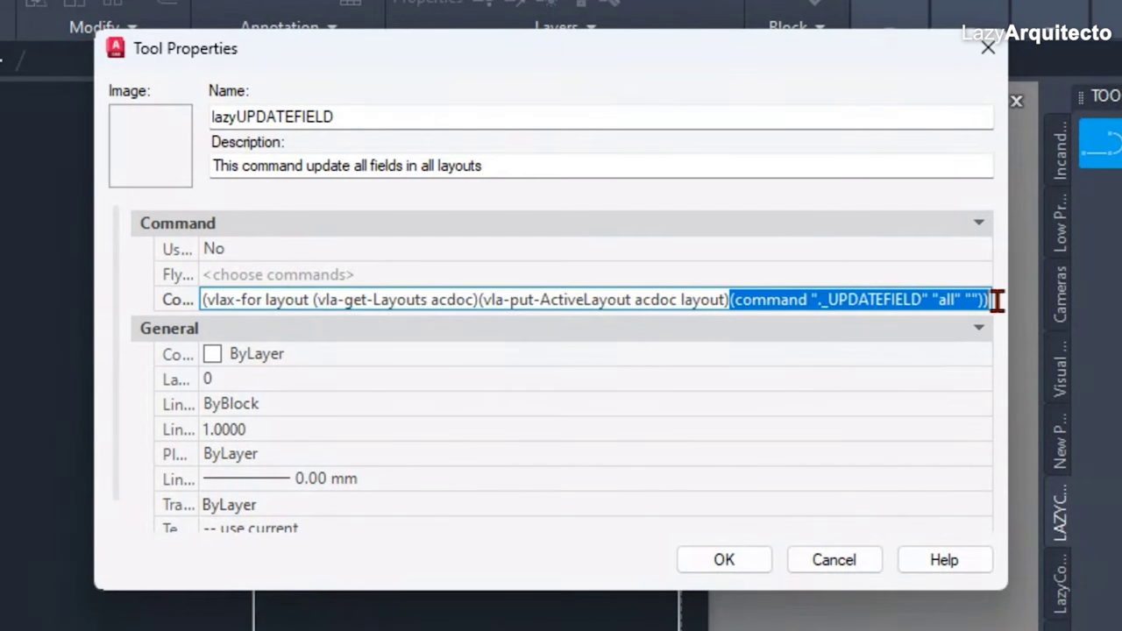
left_click_drag(702, 41, 576, 32)
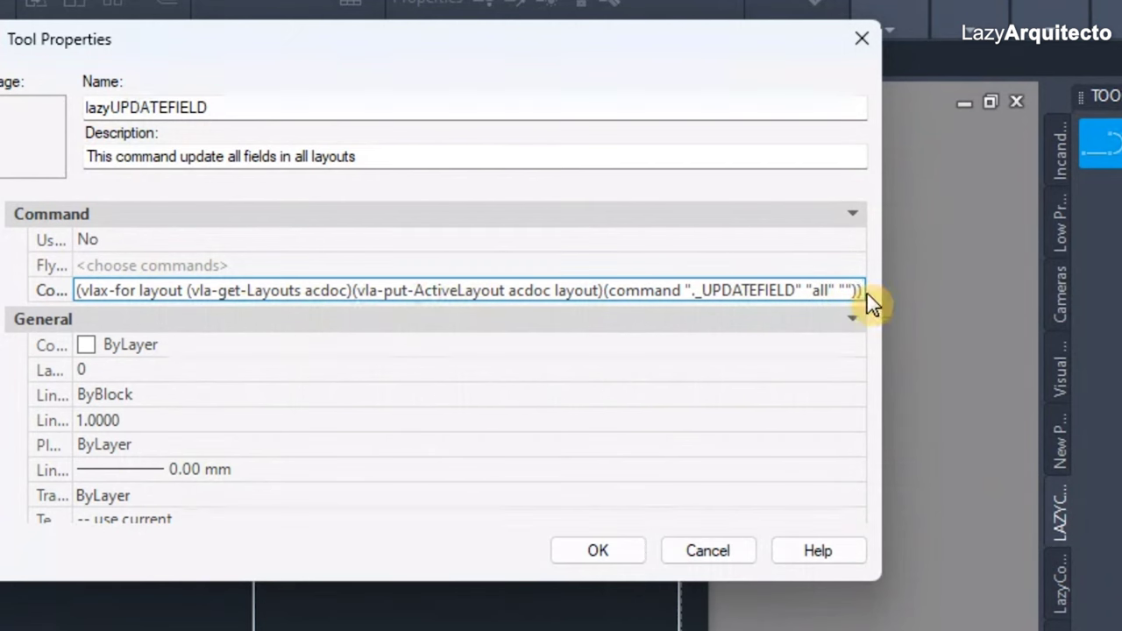
key("ctrl+a")
key("ctrl+v")
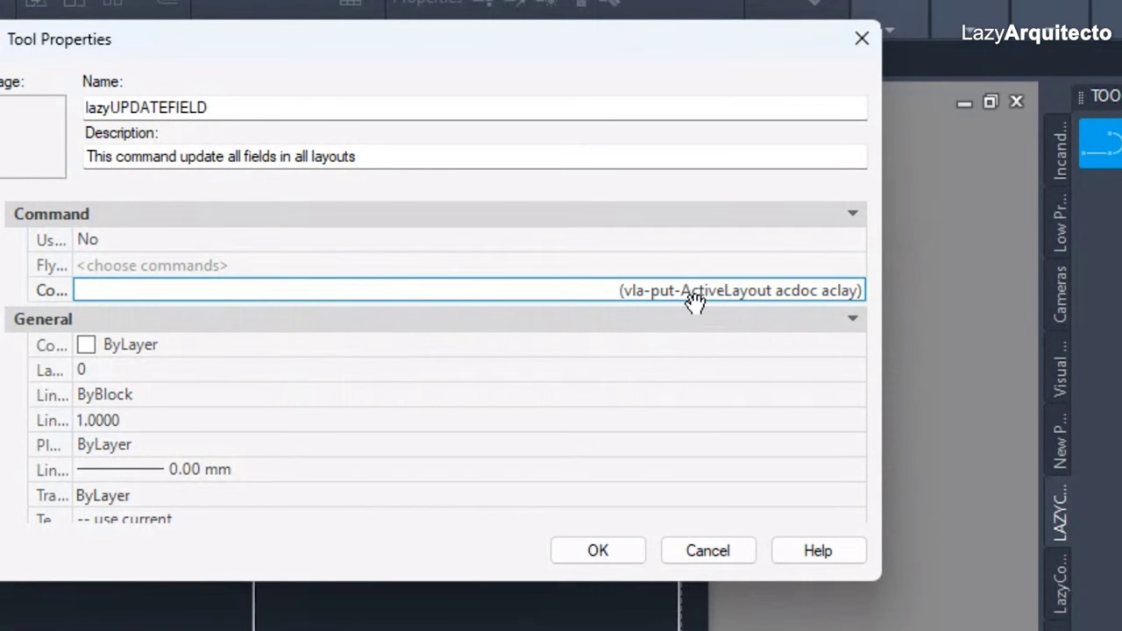
left_click_drag(863, 292, 620, 292)
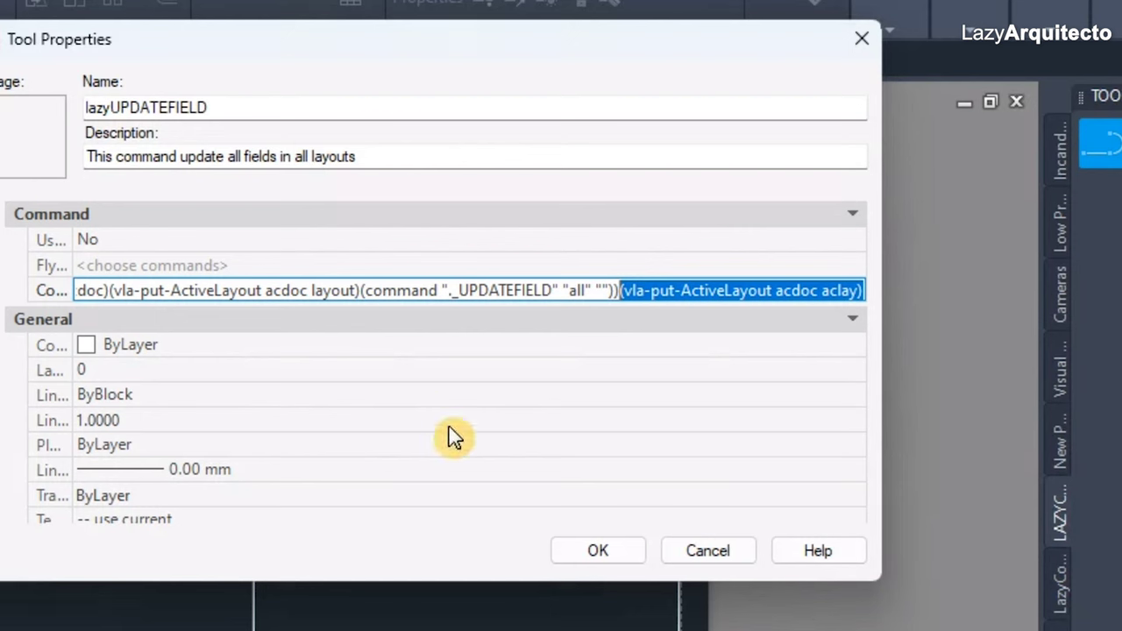
left_click(784, 291)
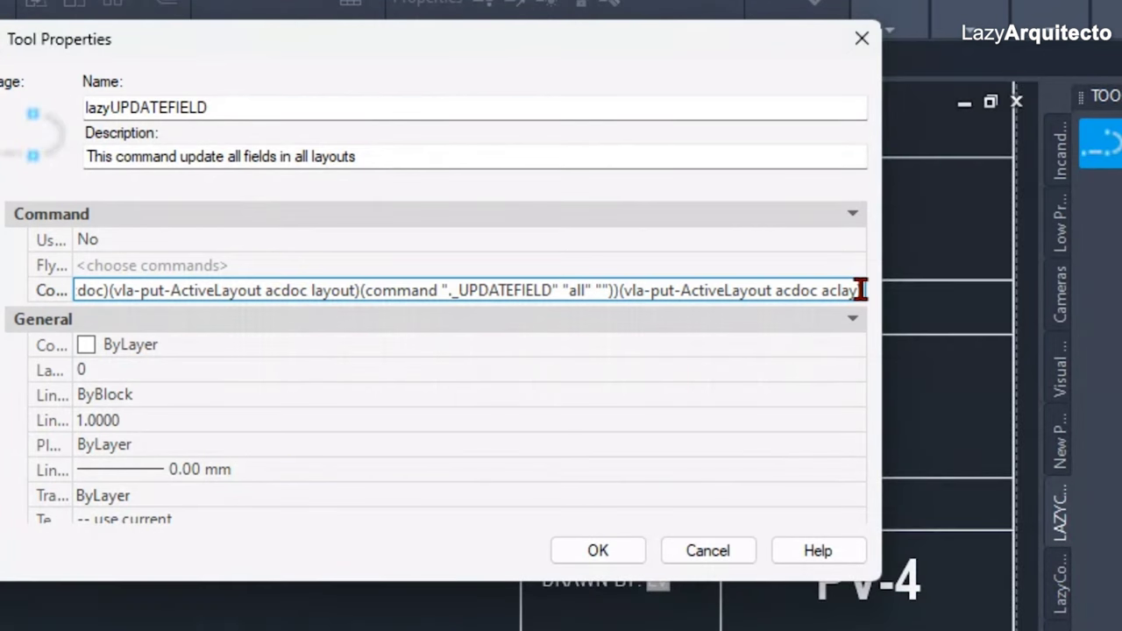
Append (ALERT "DATE FIELD UPDATED IN ALL LAYOUTS") to the end of the command string.
key("End")
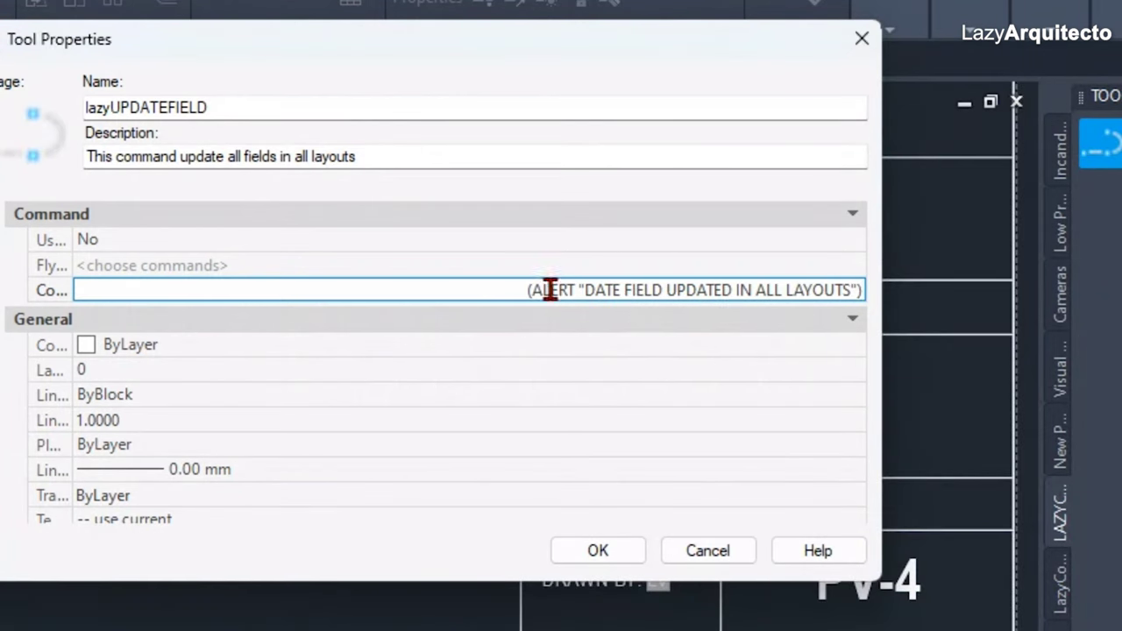
key("Return")
left_click_drag(786, 290, 871, 284)
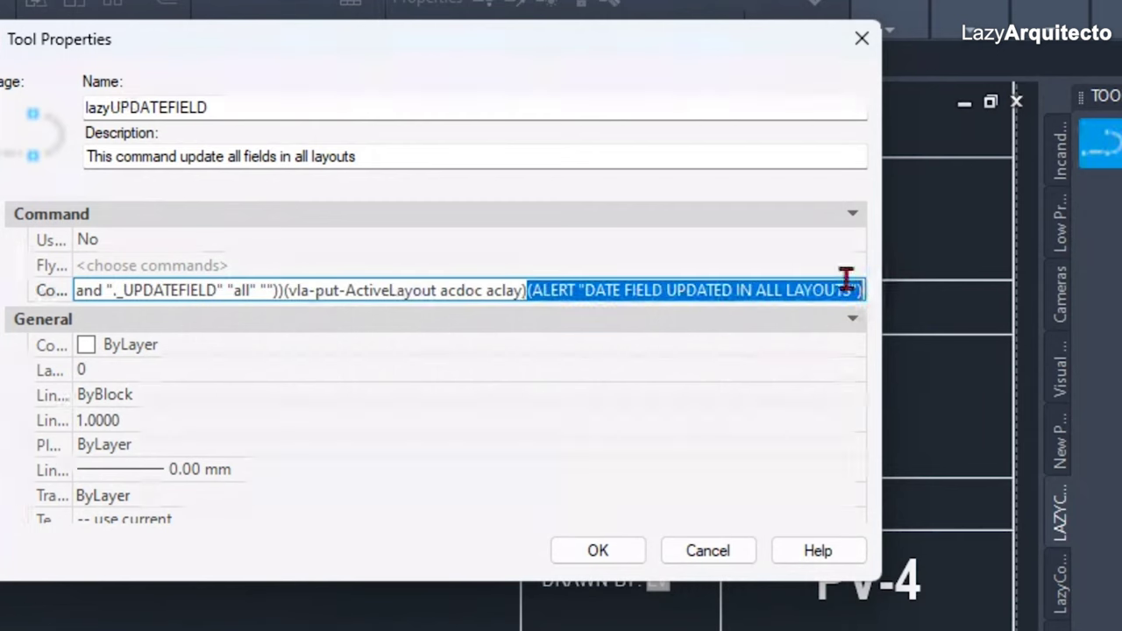
left_click(643, 292)
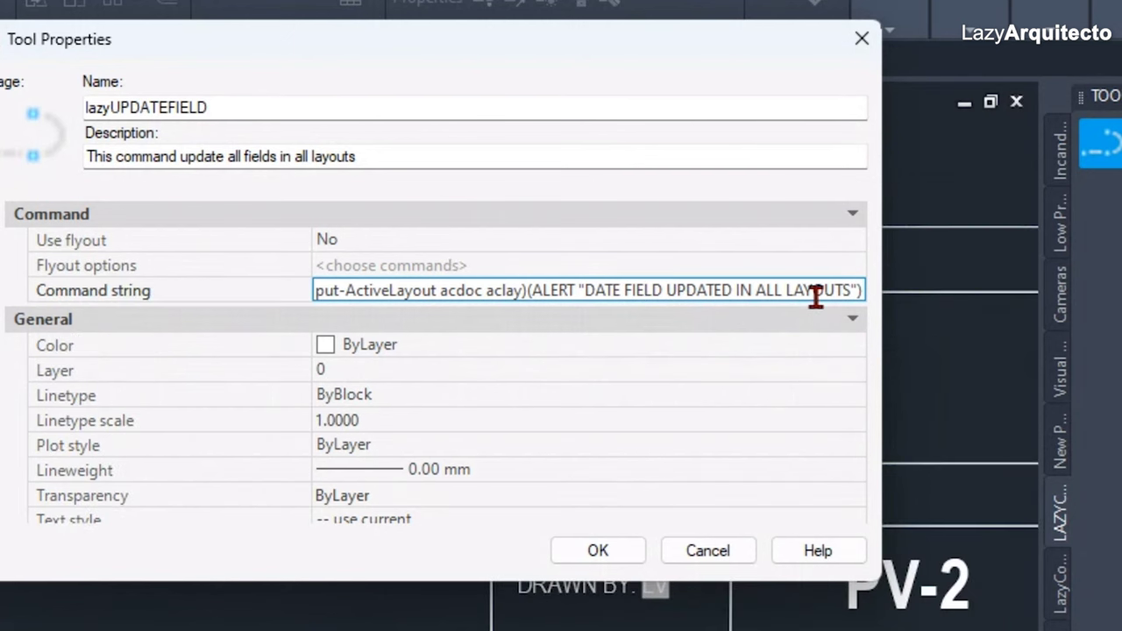
Append (princ) to the end of the command string and save the lazyUPDATEFIELD tool properties.
key("ctrl+v")
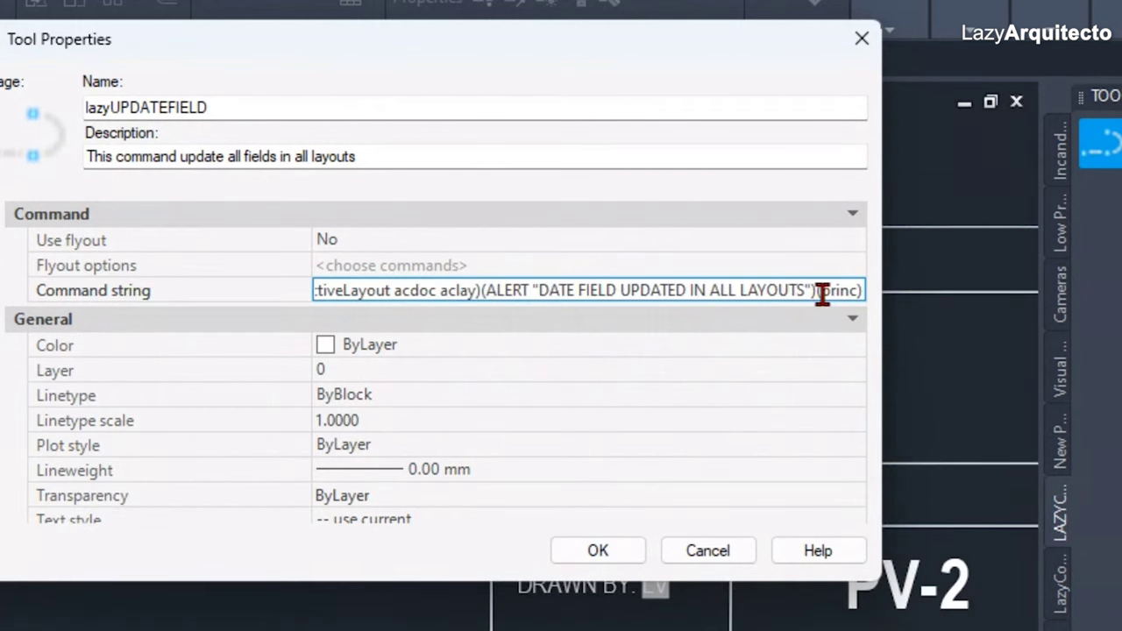
left_click_drag(822, 293, 874, 297)
left_click(819, 289)
double_click(827, 288)
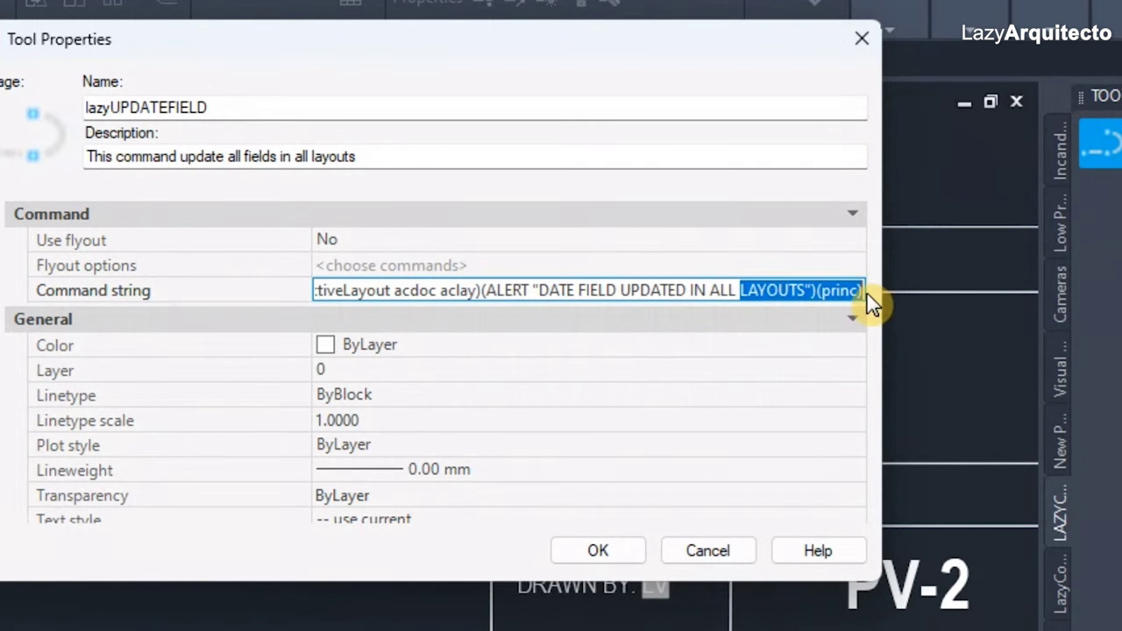
left_click(862, 292)
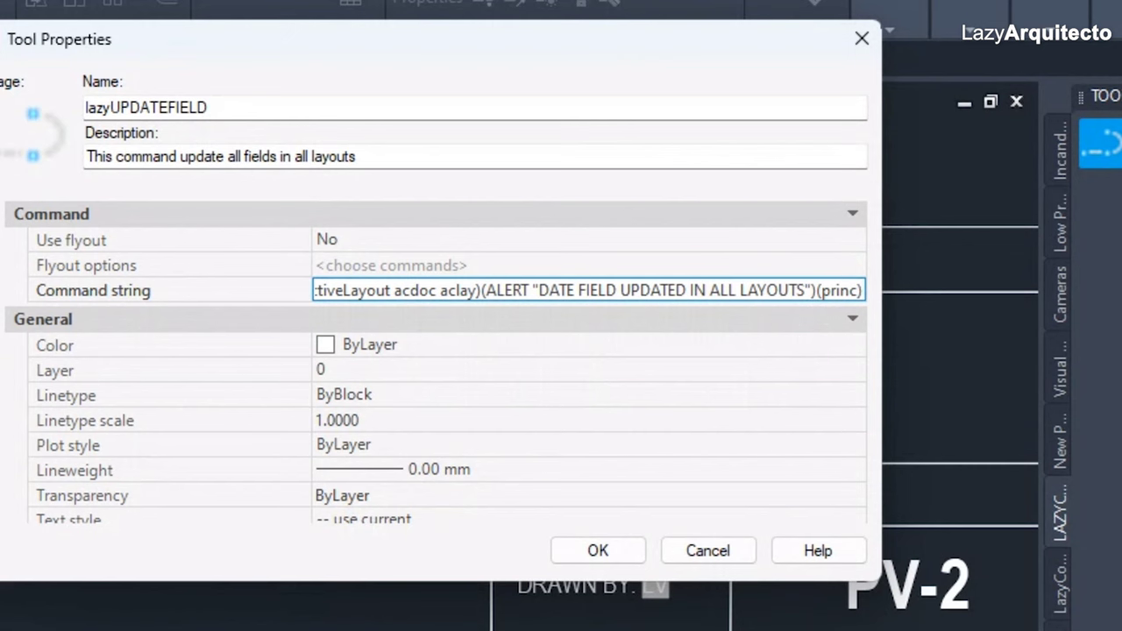
left_click(570, 565)
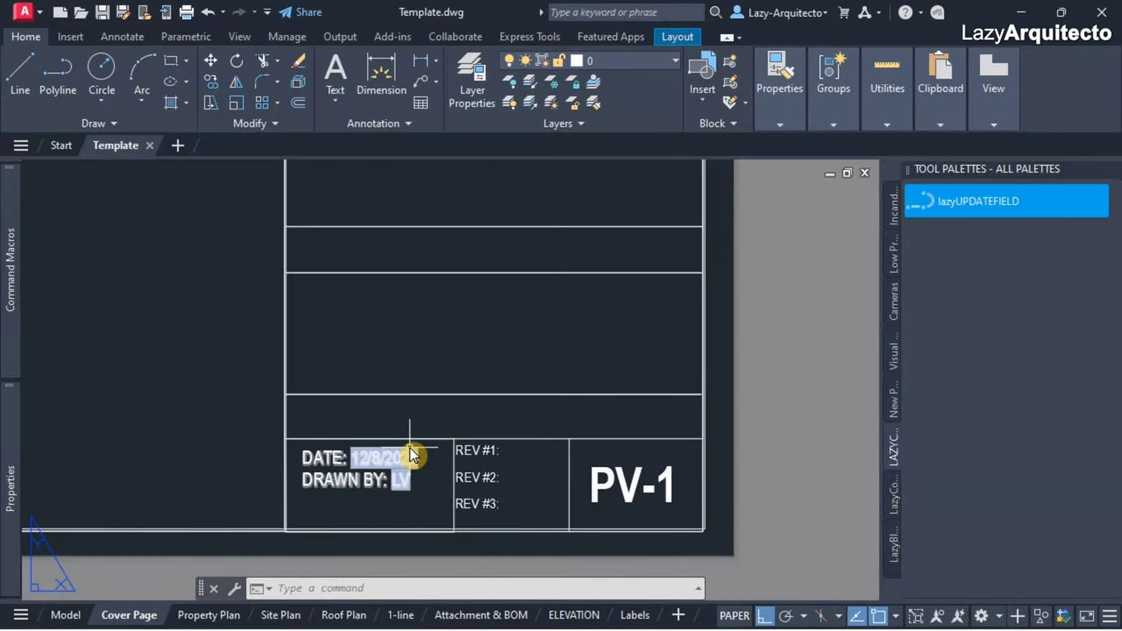
Examine the title block date fields on the Roof Plan and Labels layouts.
left_click(346, 615)
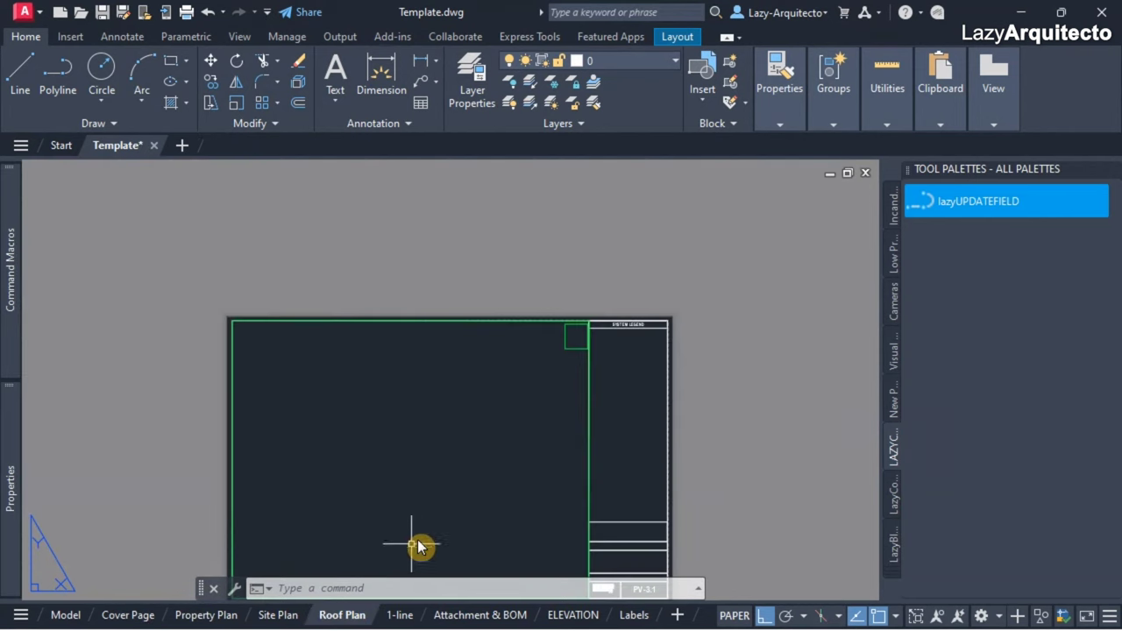
scroll(524, 494, "up", 10)
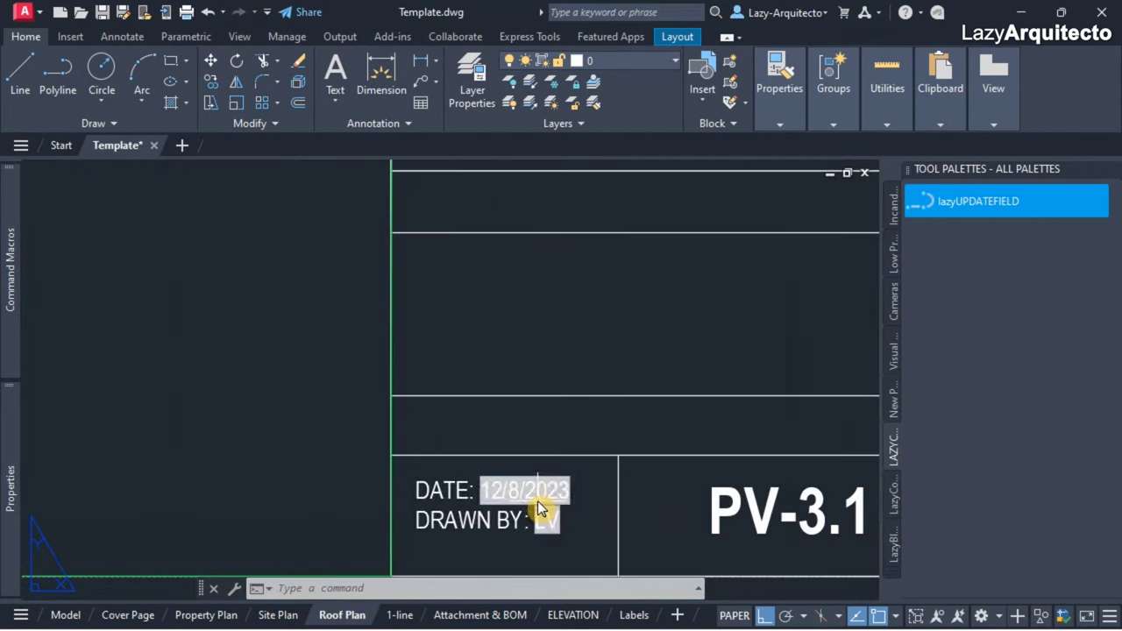
left_click(628, 614)
scroll(605, 526, "down", 3)
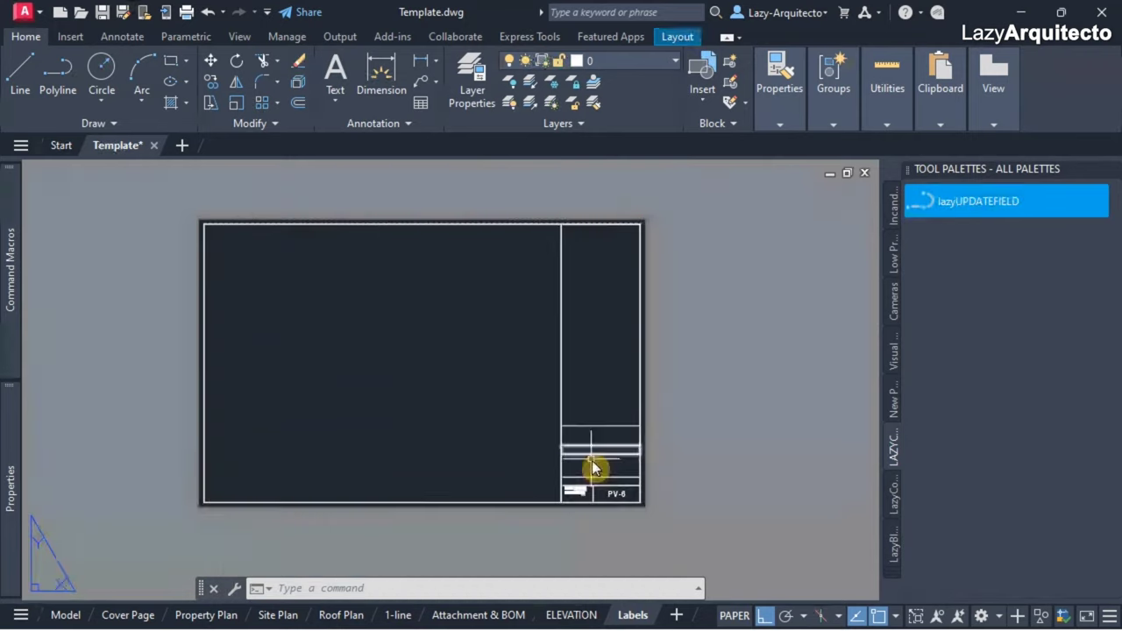
scroll(570, 509, "up", 6)
scroll(552, 537, "up", 2)
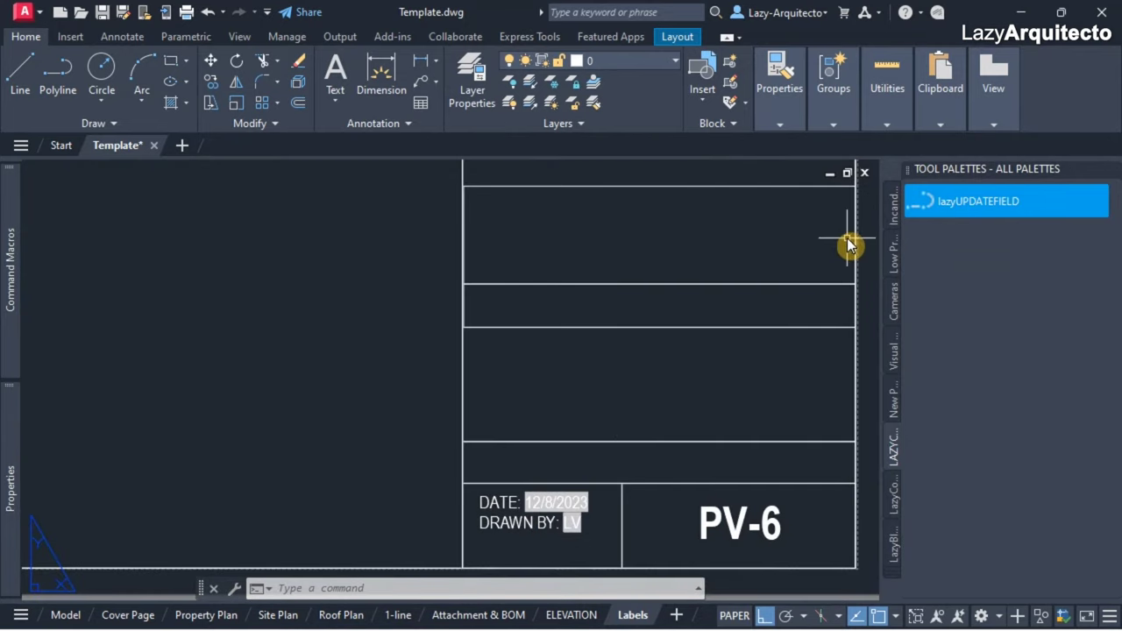
Run the lazyUPDATEFIELD tool to update the fields in all layouts and dismiss its alert message.
left_click(970, 204)
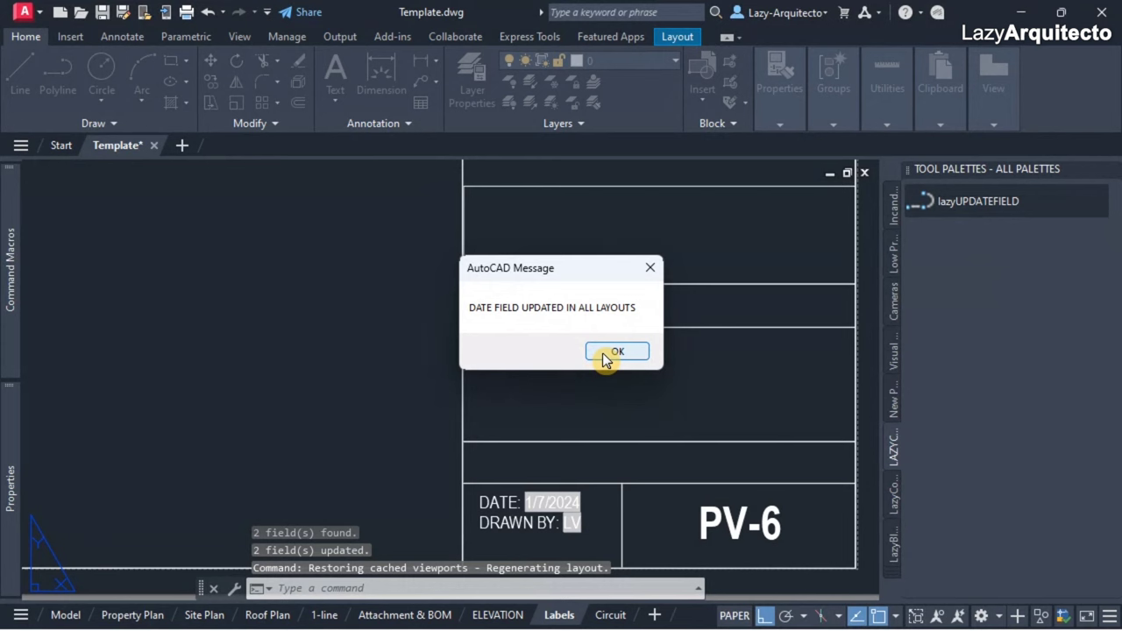
left_click(606, 358)
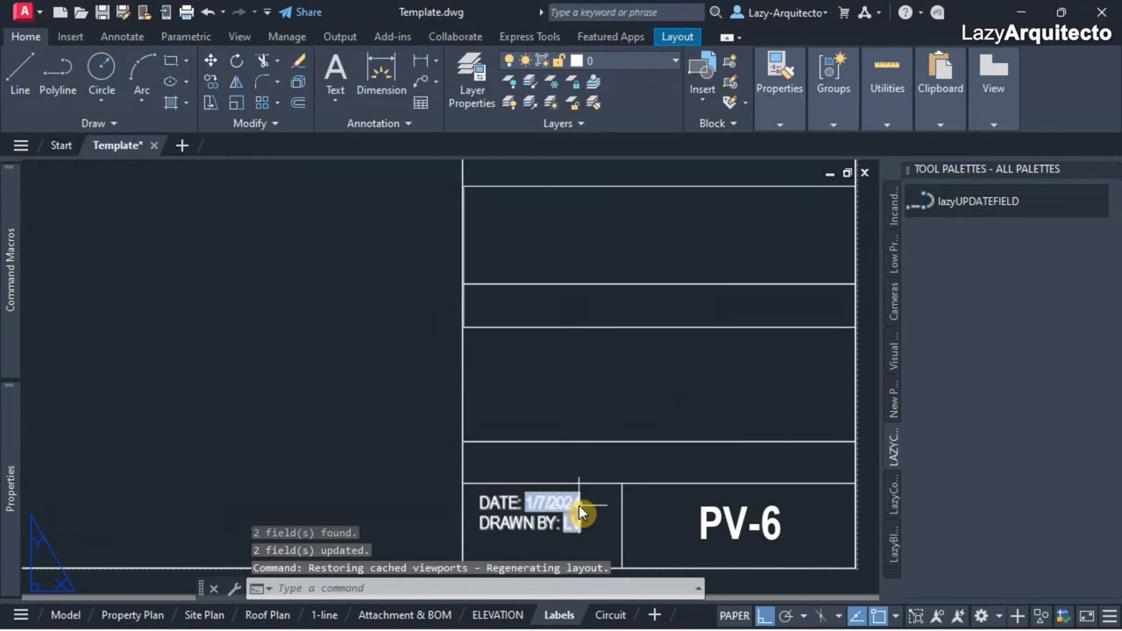
Check the title block date fields on the Circuit, Roof Plan and Property Plan layouts.
left_click(610, 614)
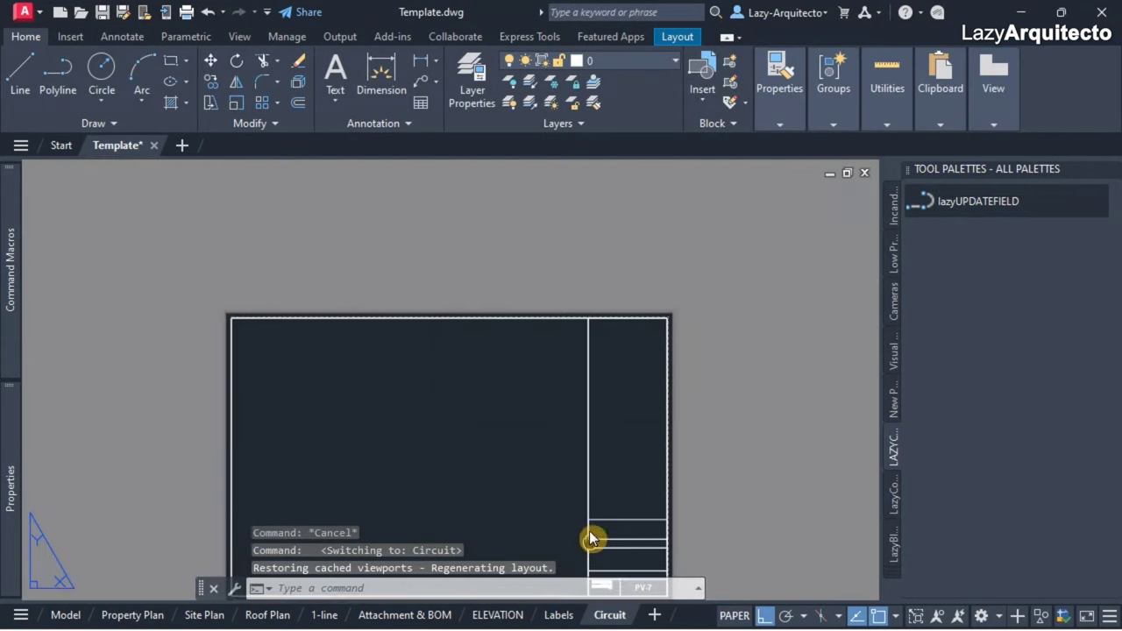
scroll(591, 538, "up", 6)
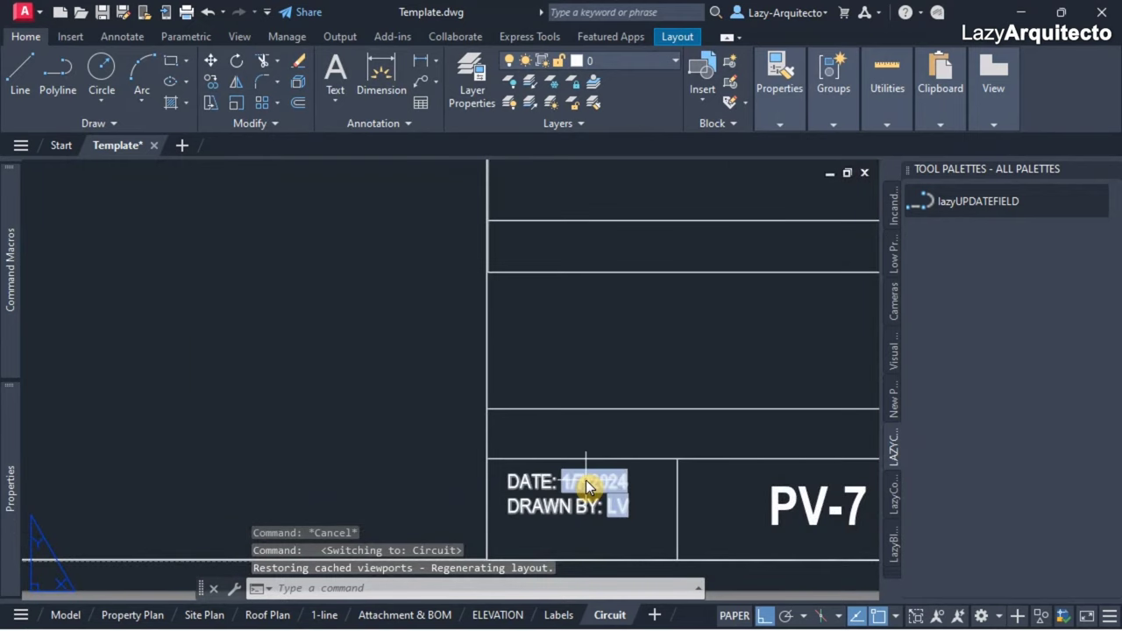
left_click(268, 614)
scroll(457, 530, "up", 3)
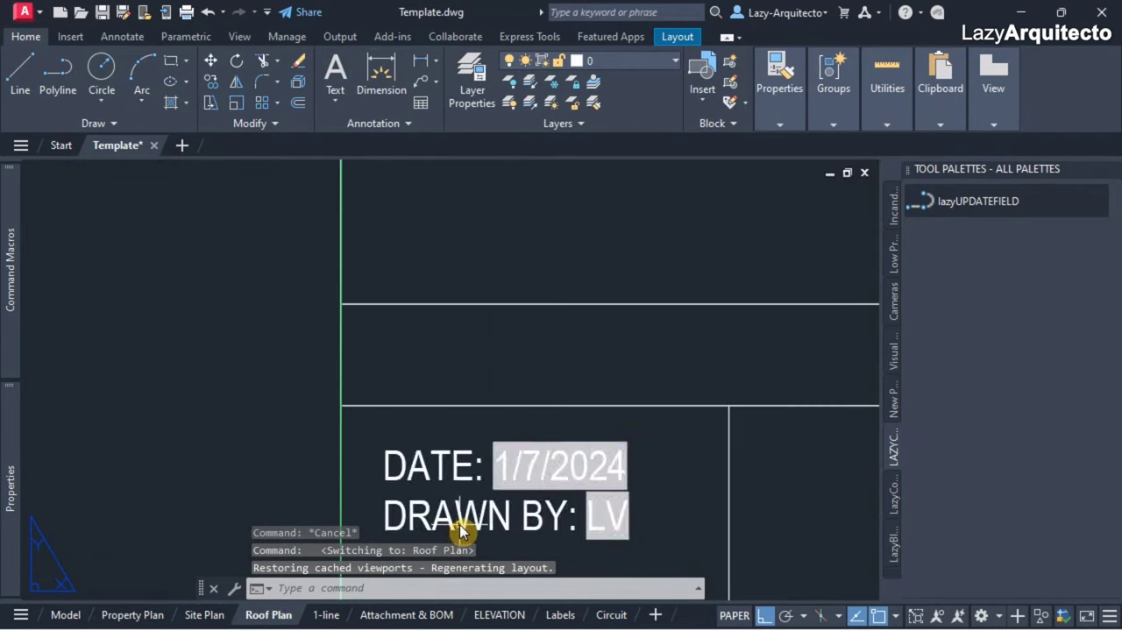
left_click(132, 615)
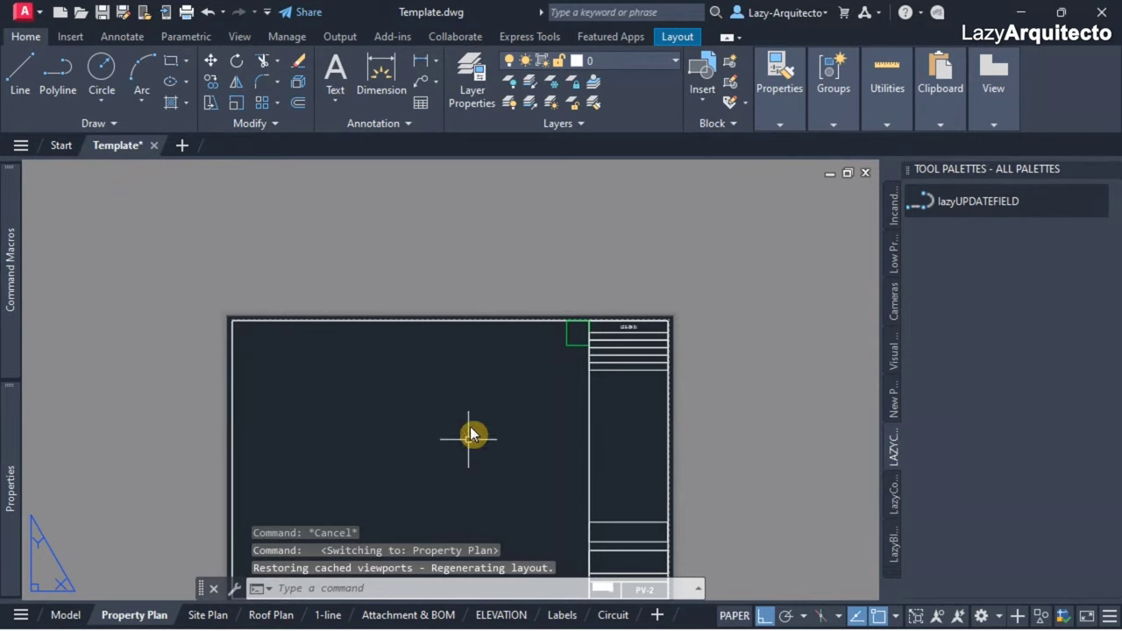
middle_click_drag(472, 436, 526, 354)
scroll(619, 536, "up", 3)
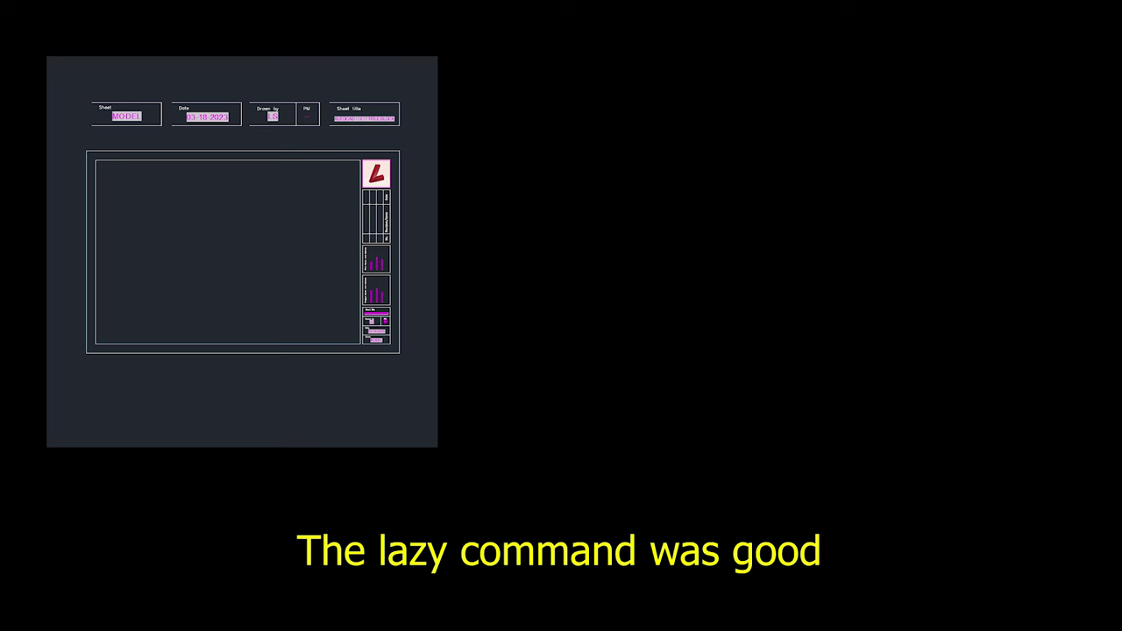